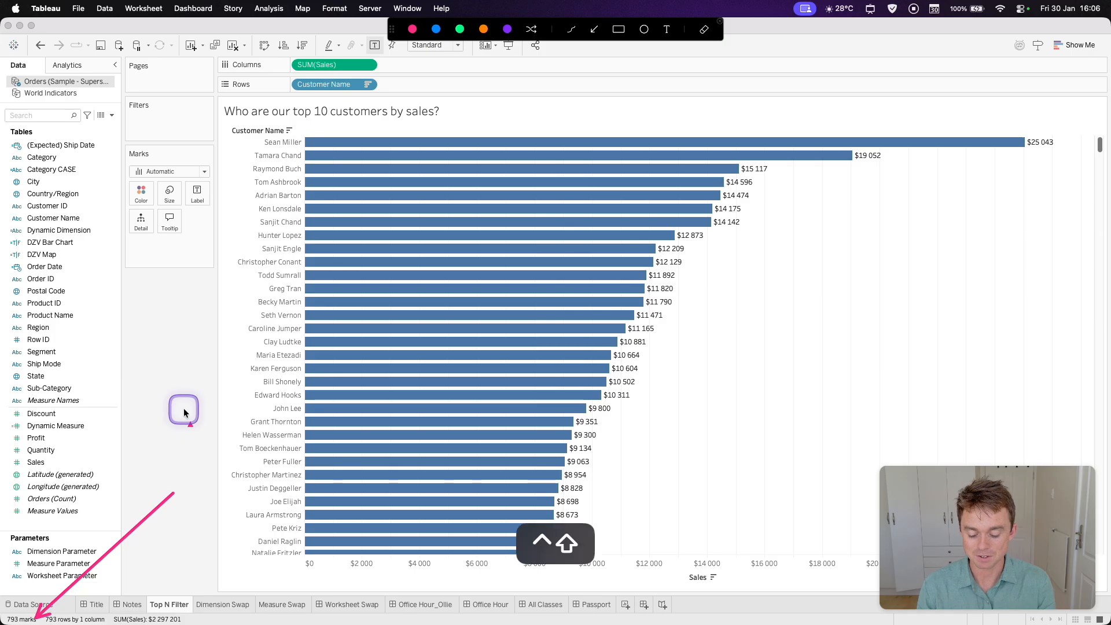
- Filter Customer Name by field to the top 10 by sum of Sales
scroll(799, 303, down, 15)
scroll(797, 303, up, 20)
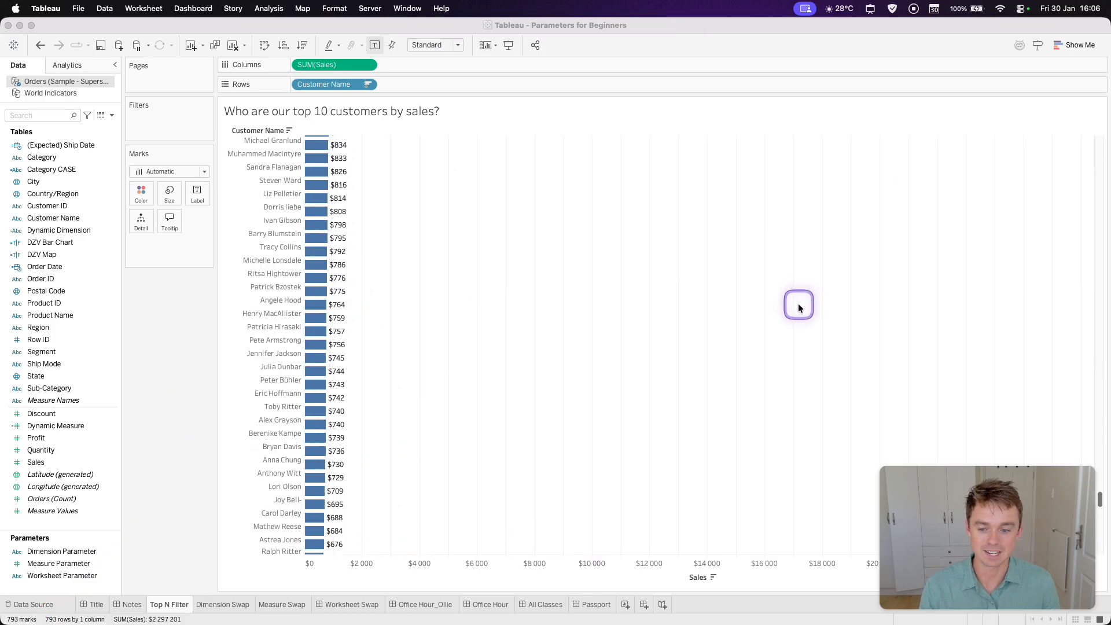
click(149, 360)
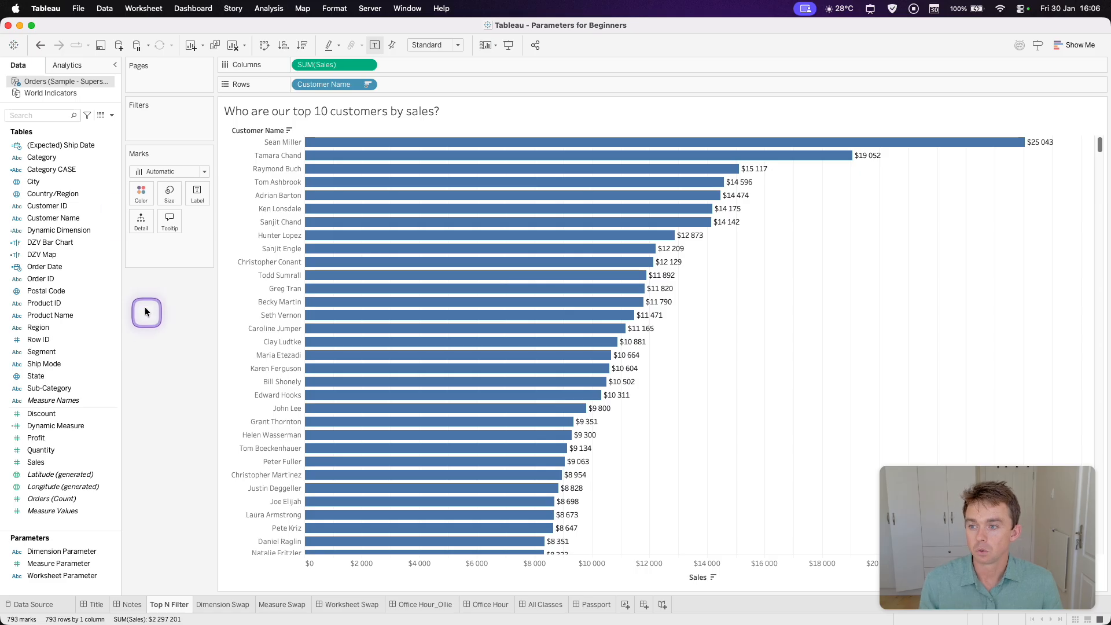
drag(73, 218, 174, 122)
click(625, 178)
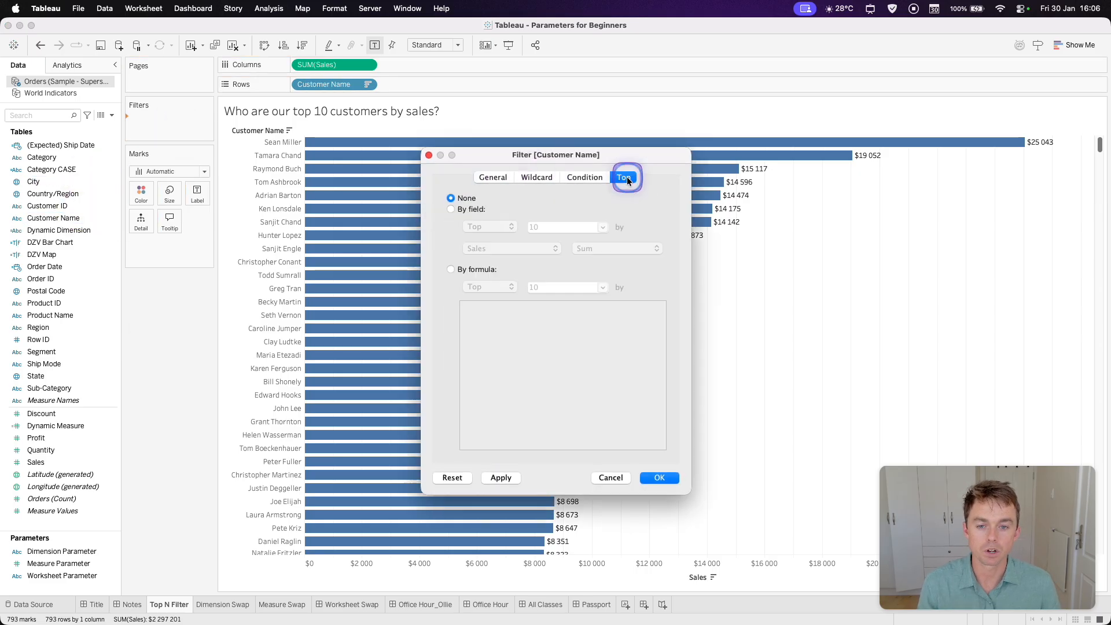
click(451, 209)
click(661, 476)
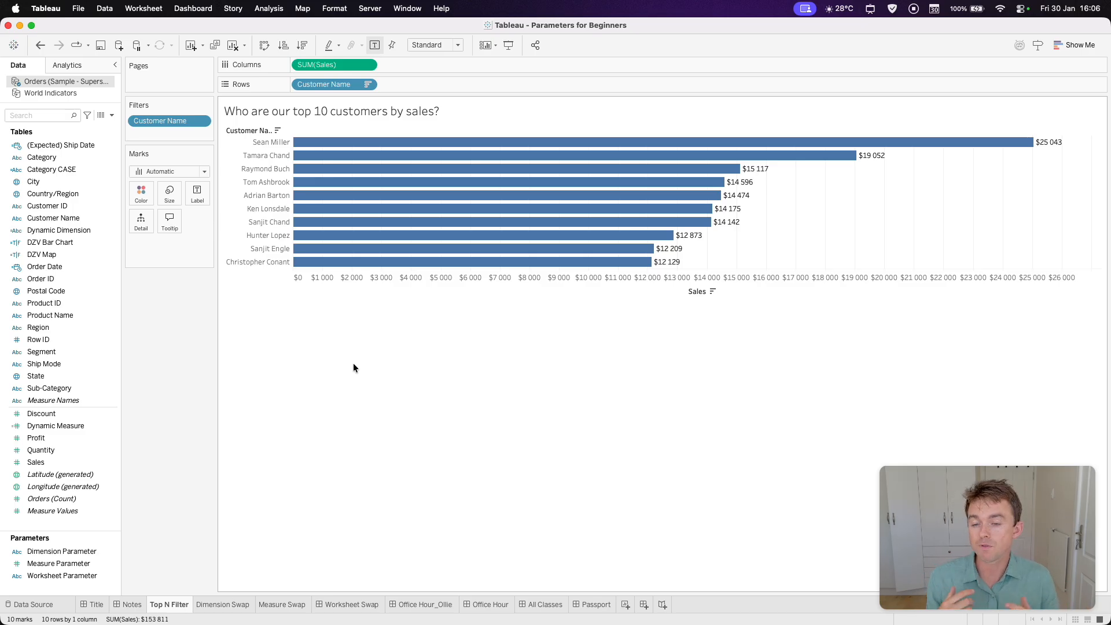
- Change the Customer Name filter's top limit to 15
right_click(154, 121)
click(196, 133)
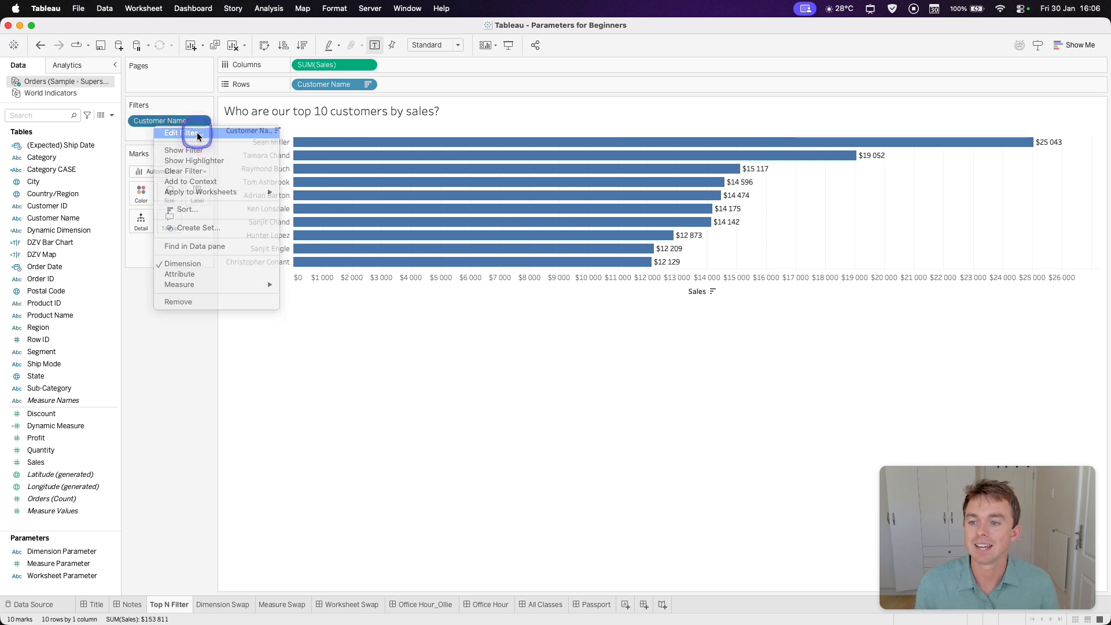
click(623, 177)
click(547, 228)
key(BackSpace)
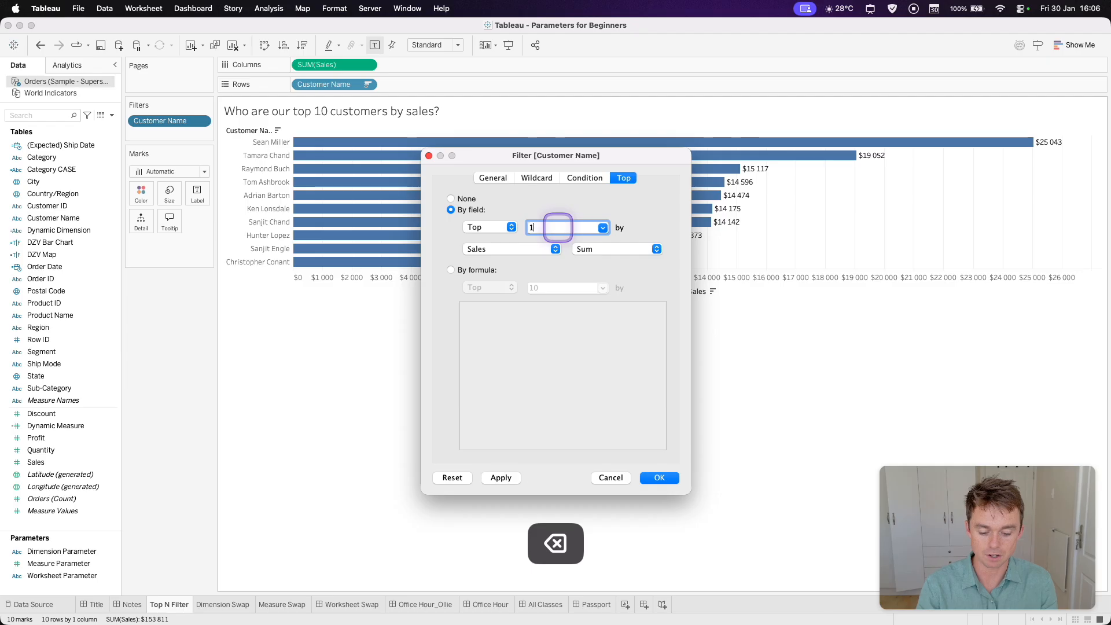
text(5)
key(Return)
click(384, 414)
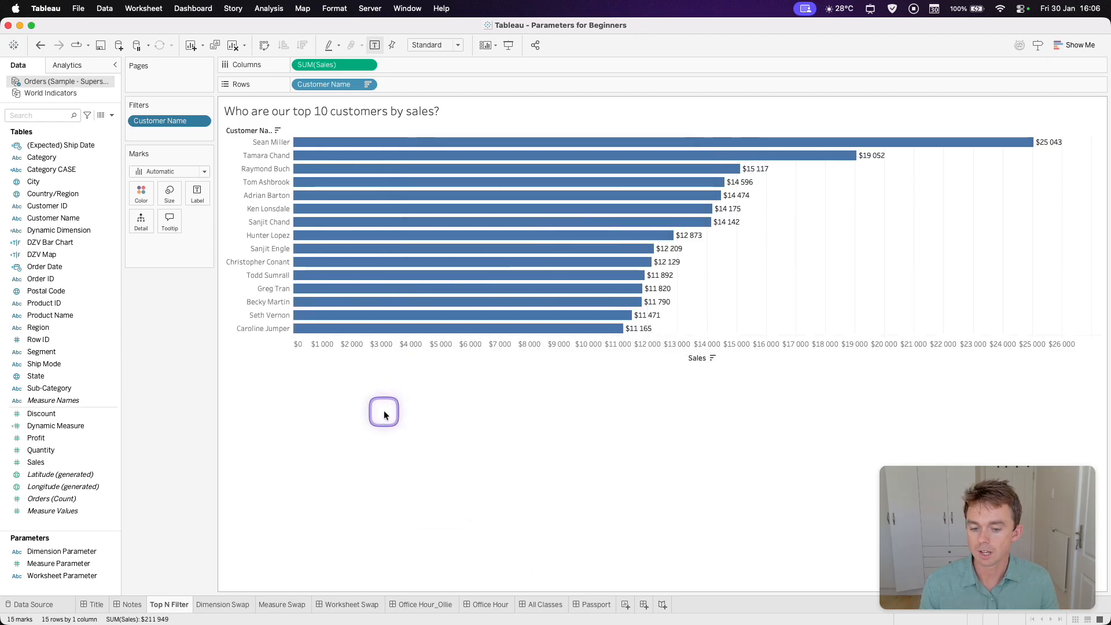
- Create a new parameter for the top limit of the Customer Name filter and name it p.Top N Customers
right_click(173, 119)
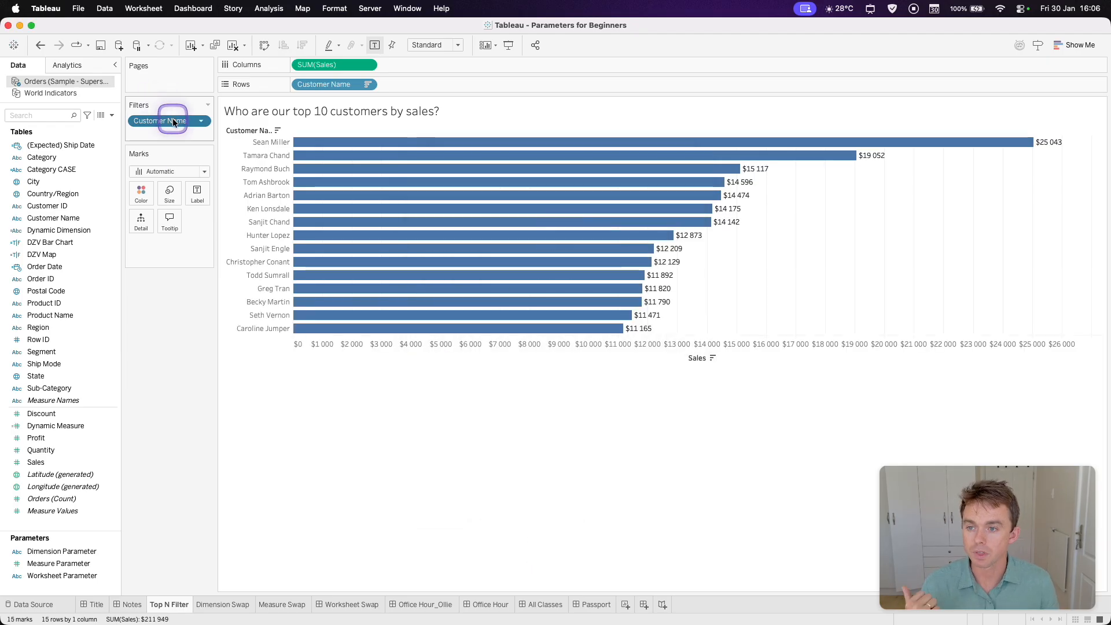
click(219, 133)
right_click(183, 122)
click(208, 130)
click(640, 184)
click(602, 228)
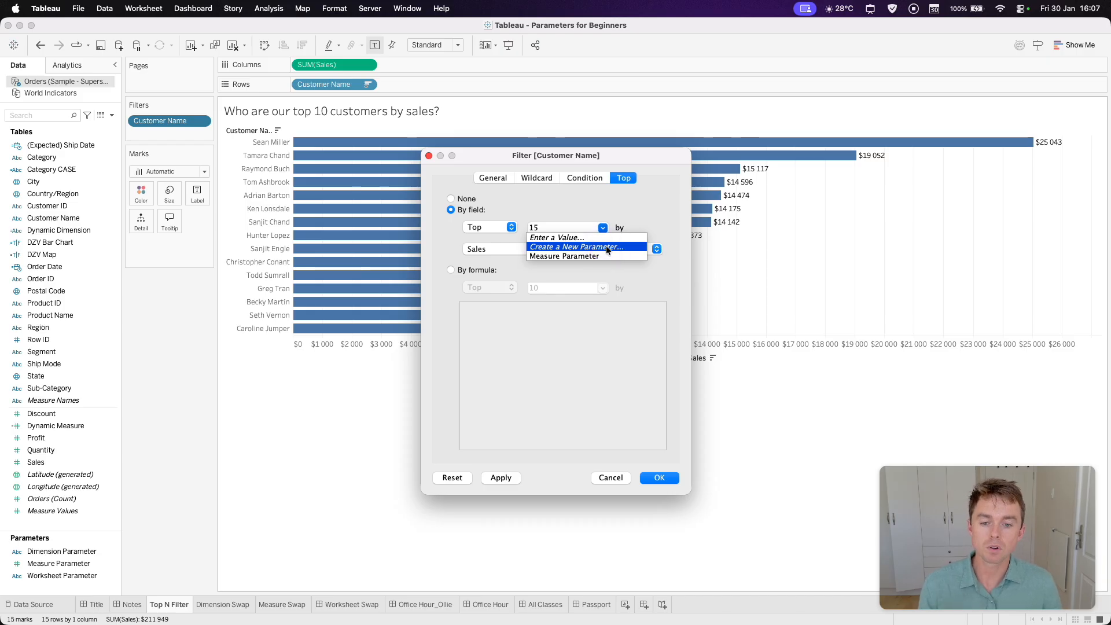
click(605, 247)
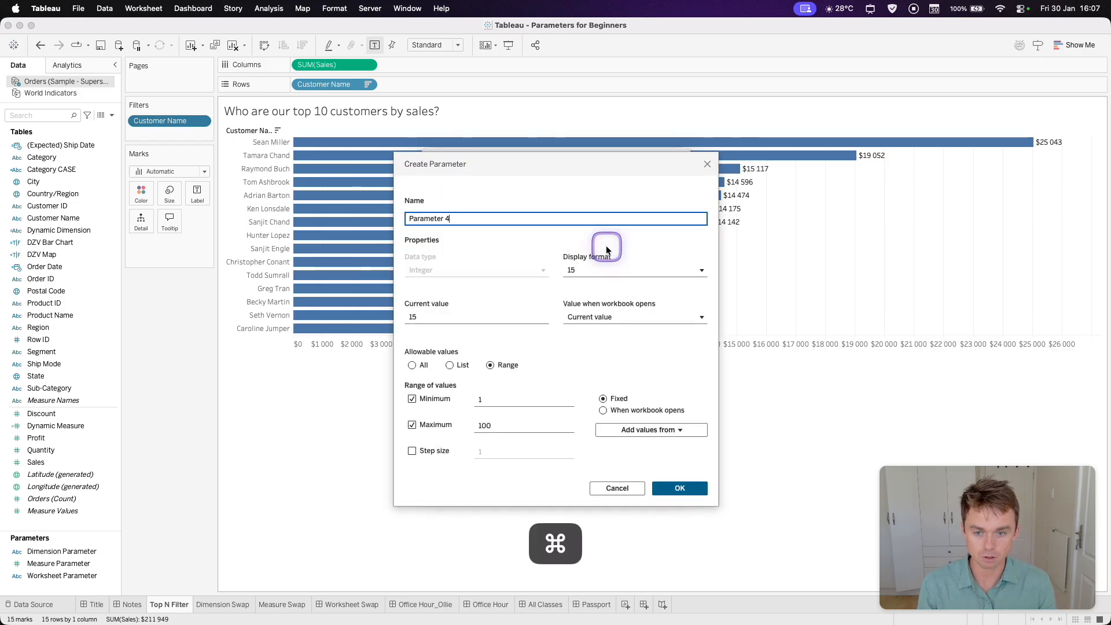
key(super+BackSpace)
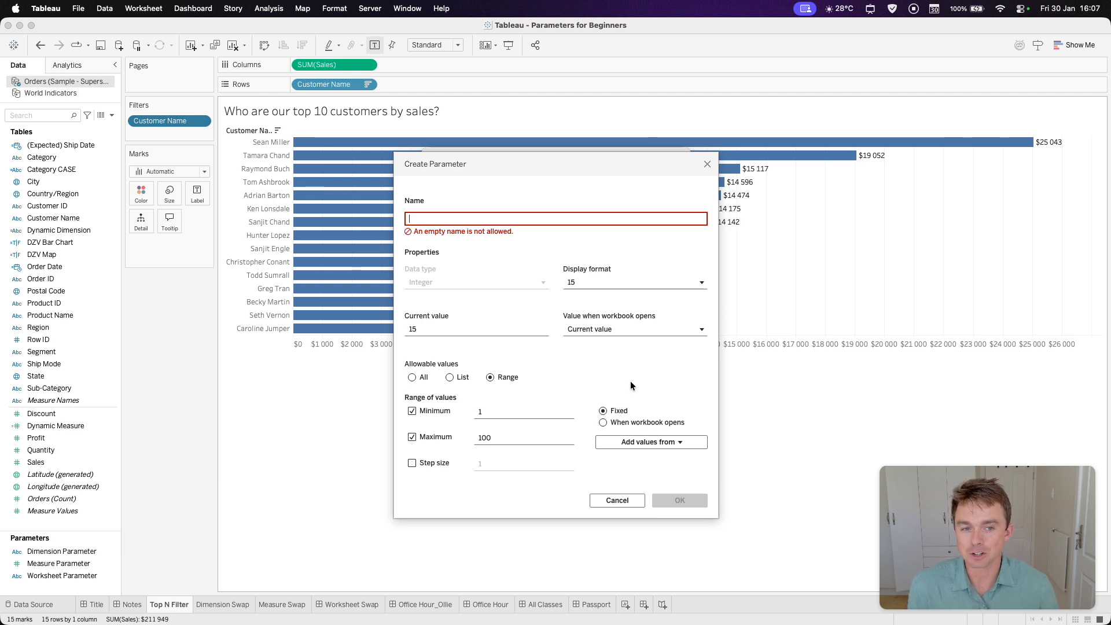
text(p)
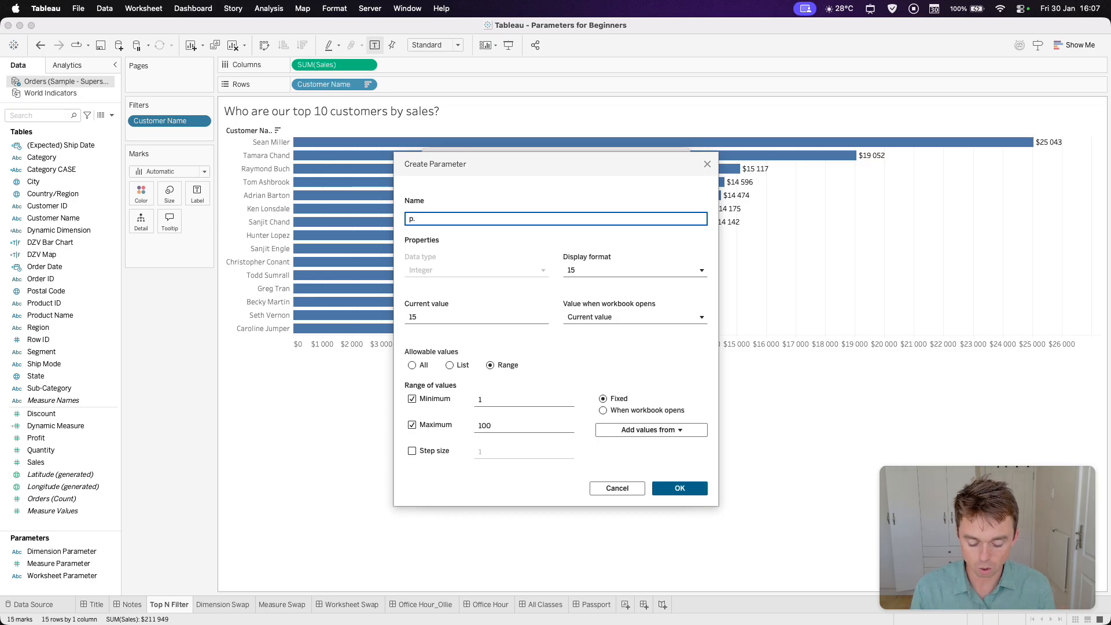
text(Tp)
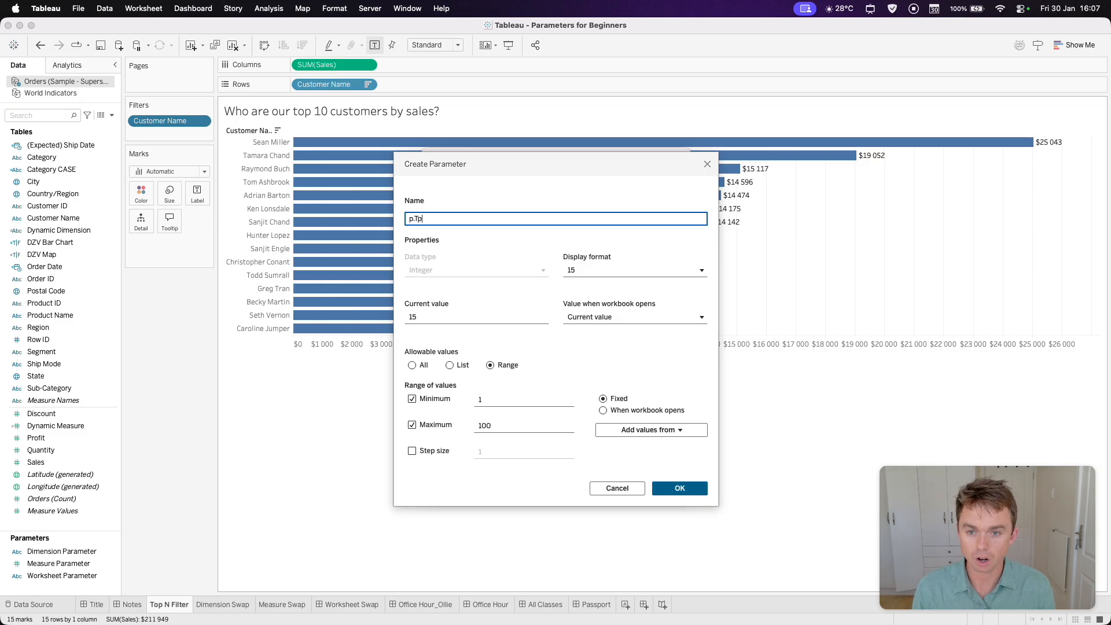
key(BackSpace)
text(op N Customers)
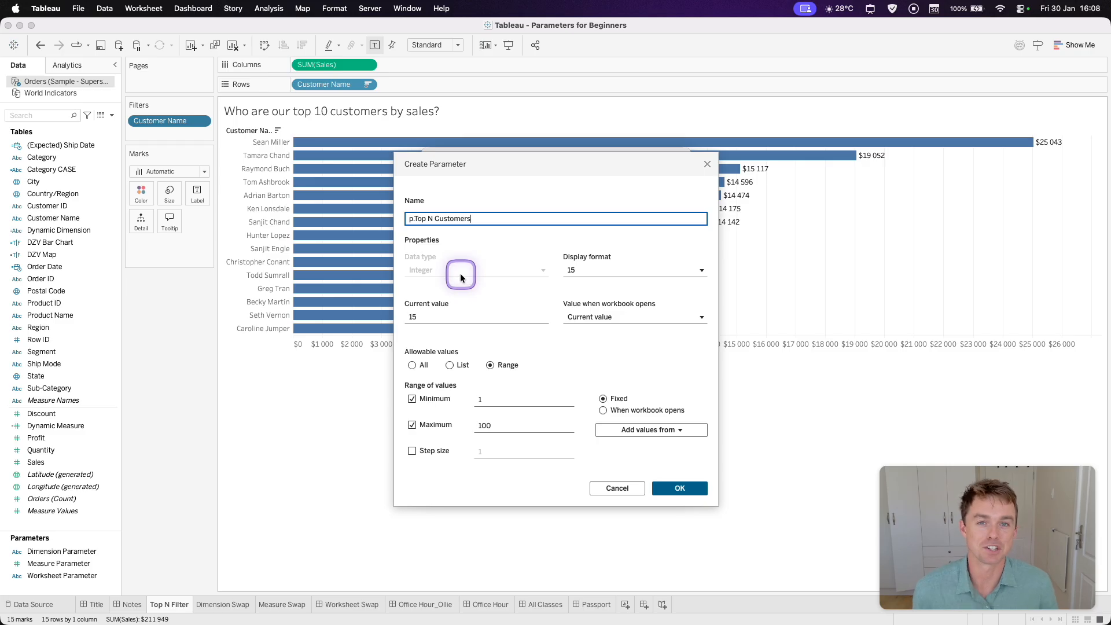
- Check the parameter's display format options and set its current value to 10
click(624, 267)
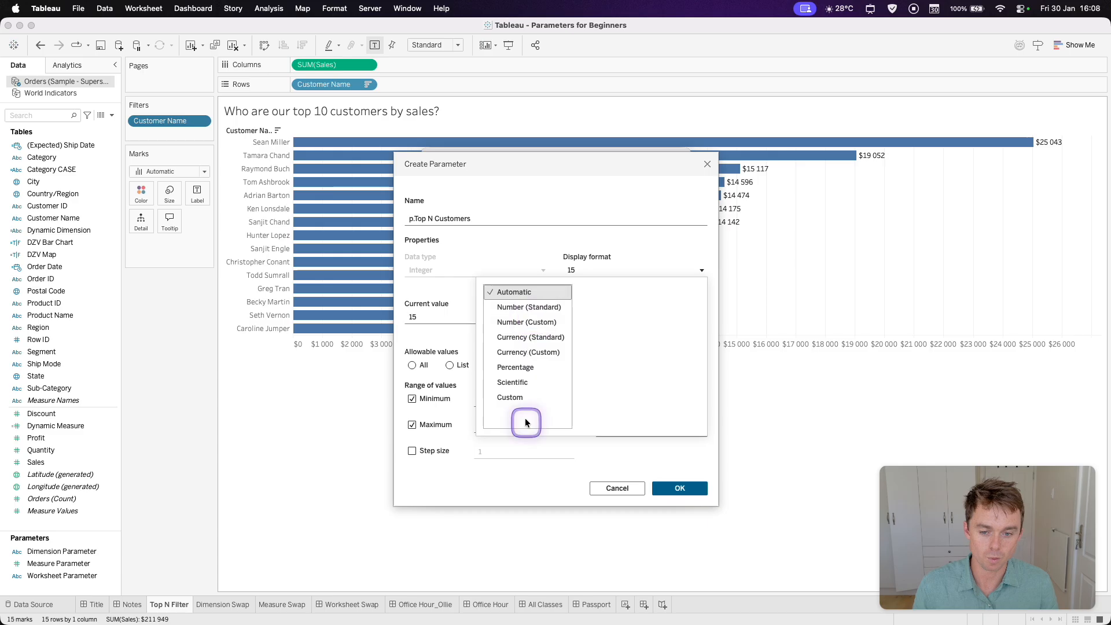
click(647, 267)
click(498, 314)
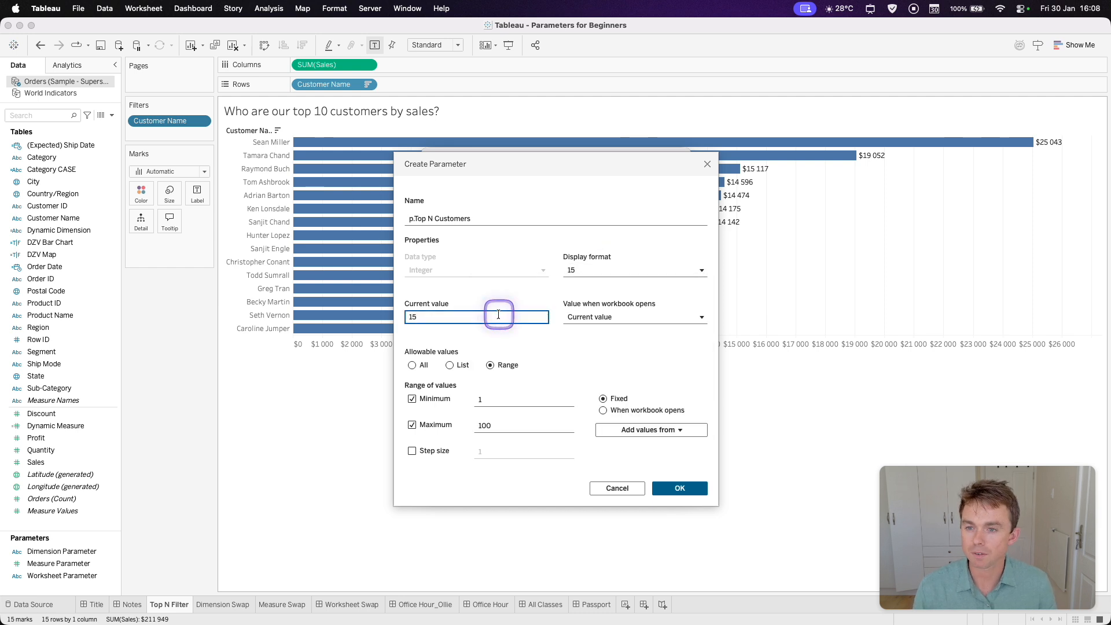
key(BackSpace)
text(0)
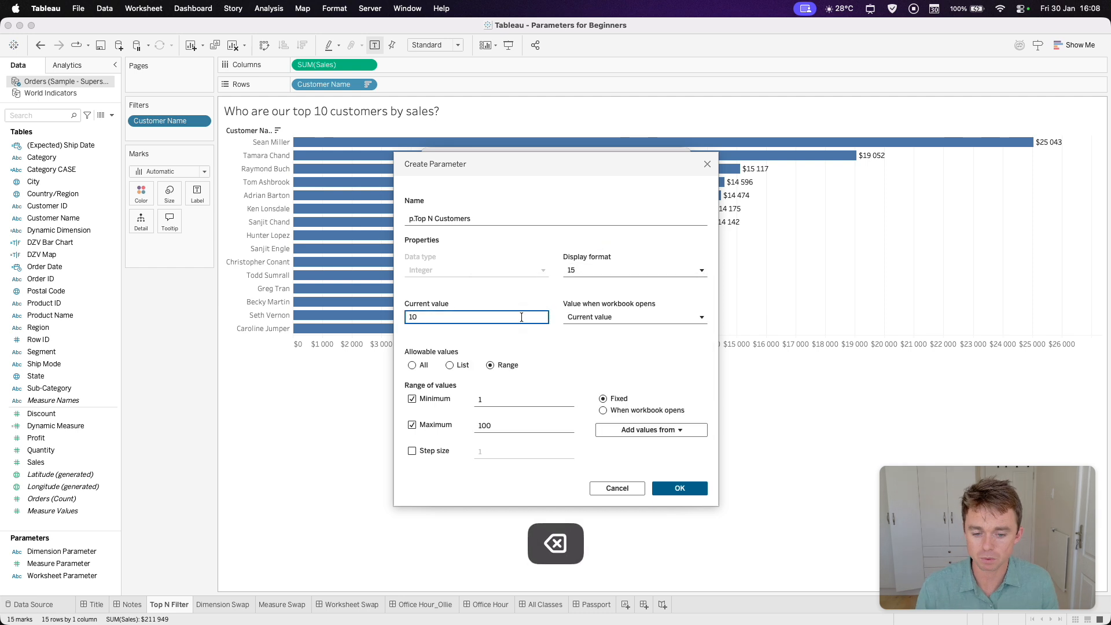
click(599, 344)
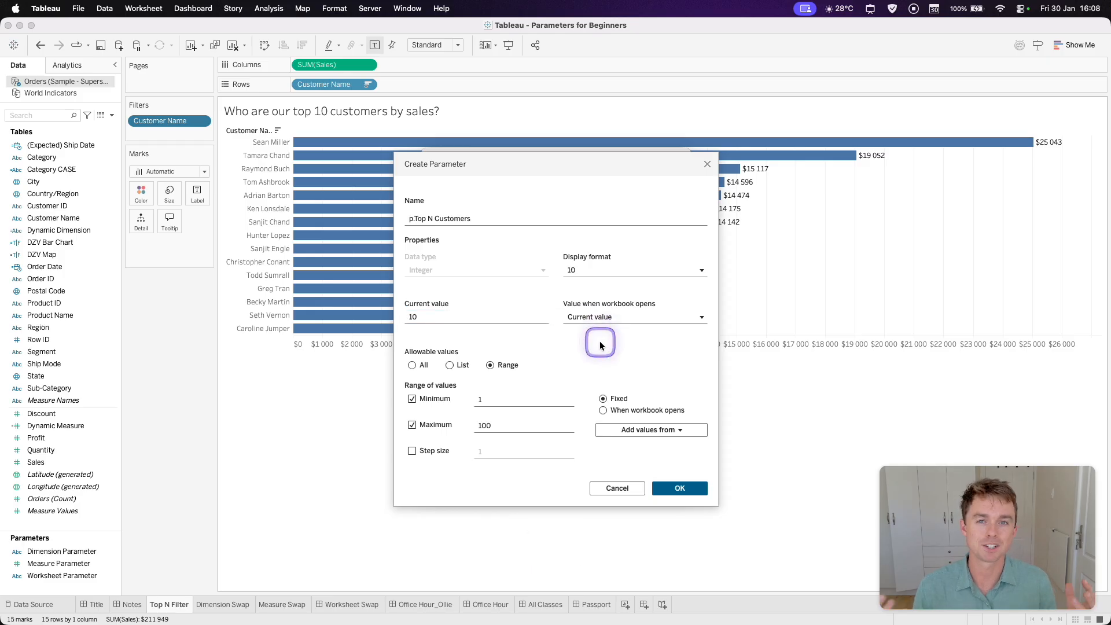
drag(403, 361, 450, 348)
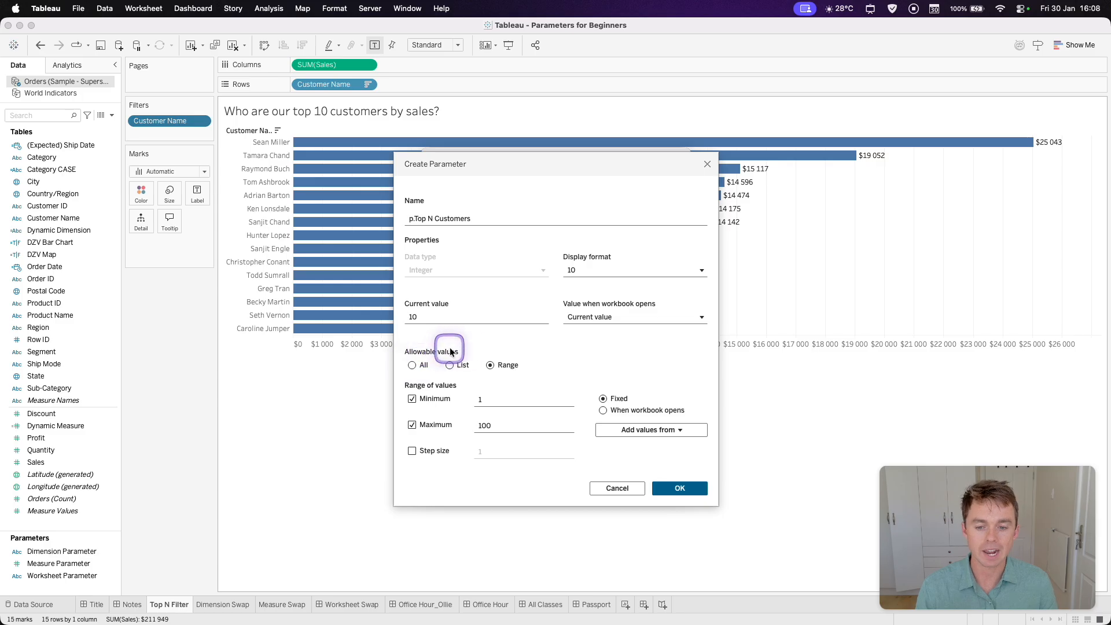
- Try the All and List options for the parameter's allowable values
click(411, 365)
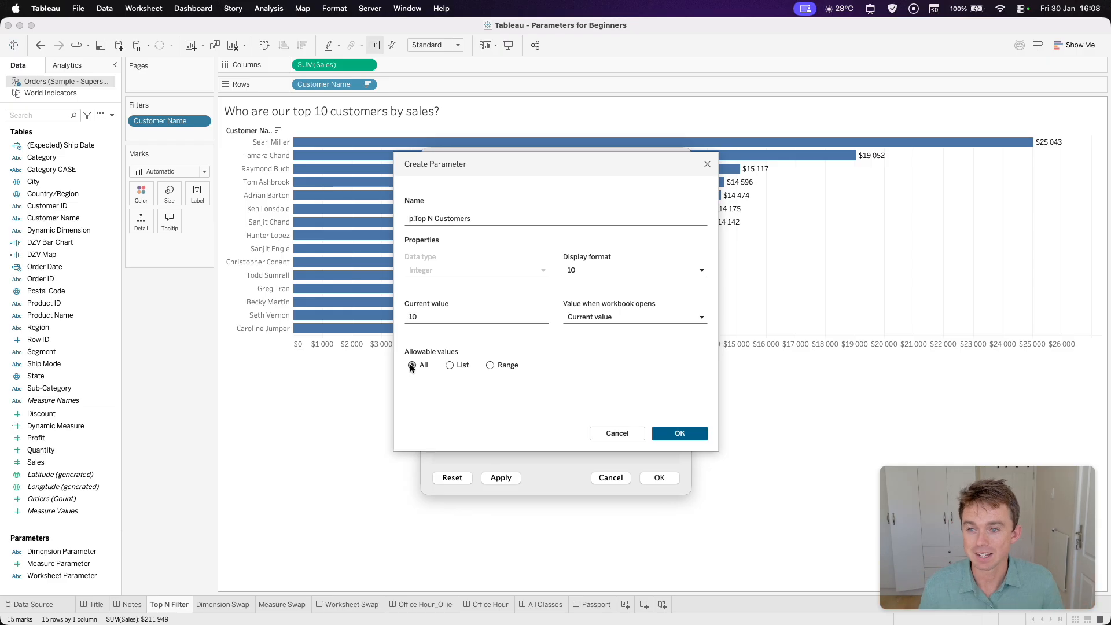
click(452, 364)
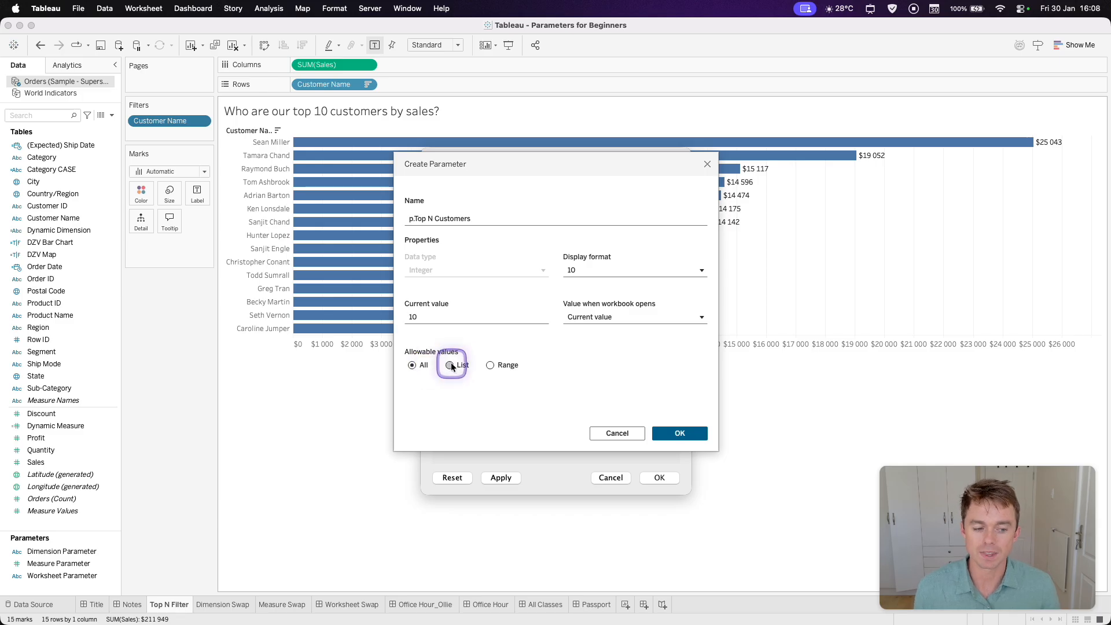
click(451, 366)
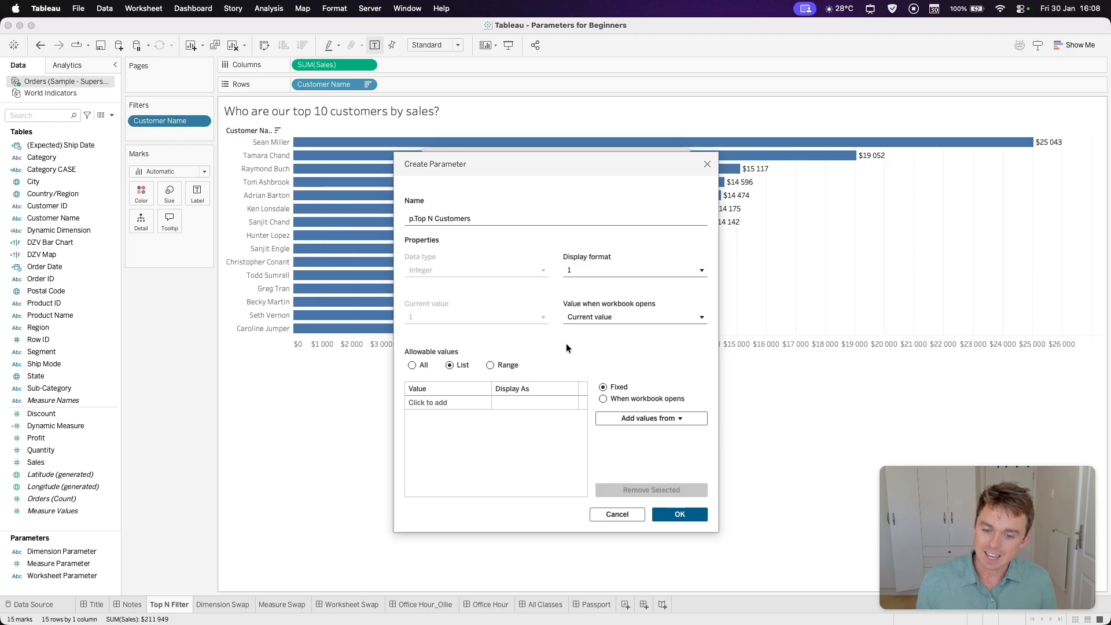
- Restrict the parameter to a range with minimum 5, maximum 20 and step size 1, and create it
click(502, 365)
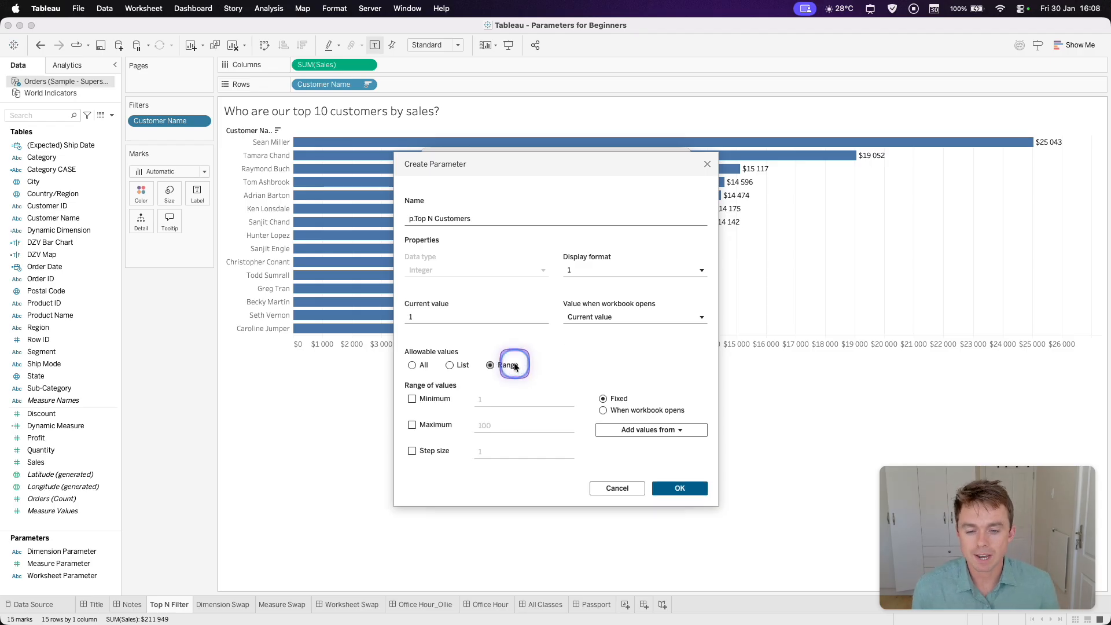
click(441, 399)
click(441, 426)
click(497, 398)
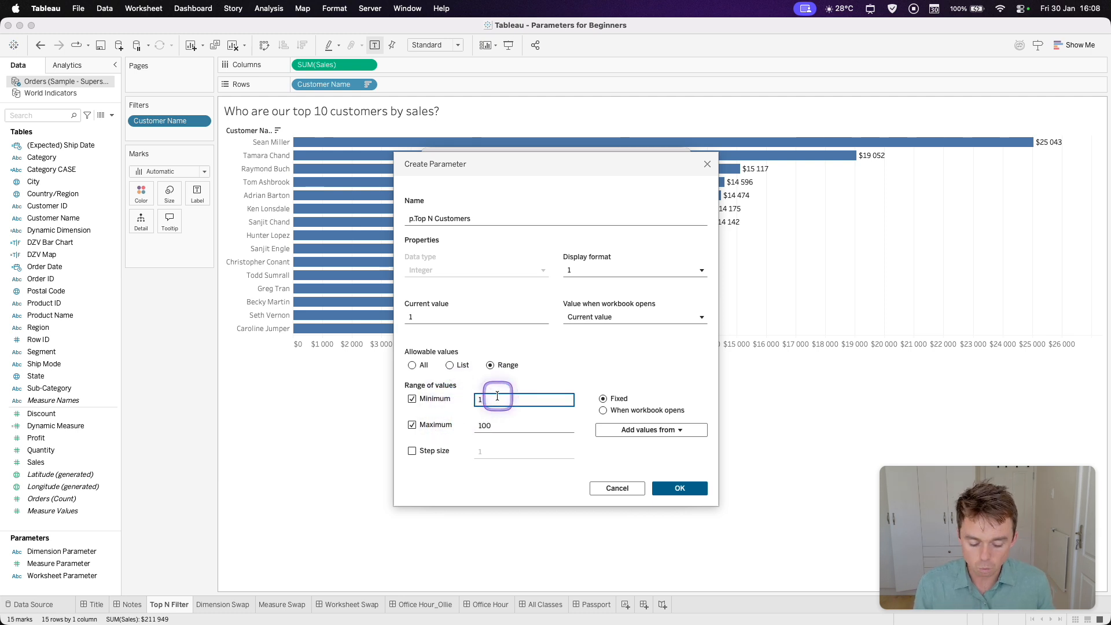
key(BackSpace)
text(5)
drag(530, 425, 463, 420)
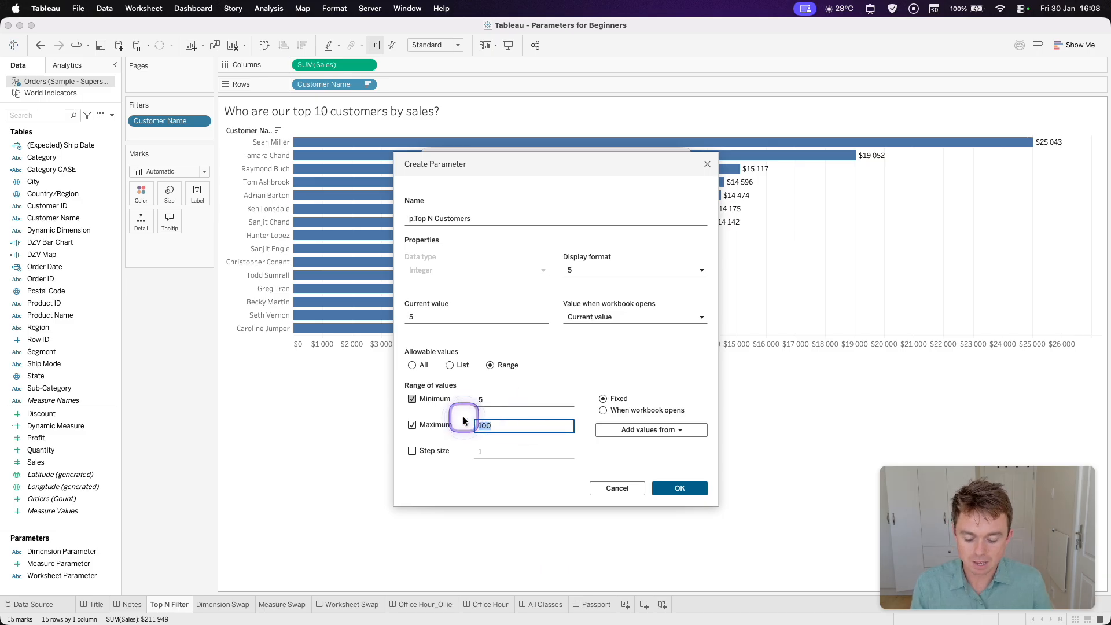
click(438, 454)
click(505, 470)
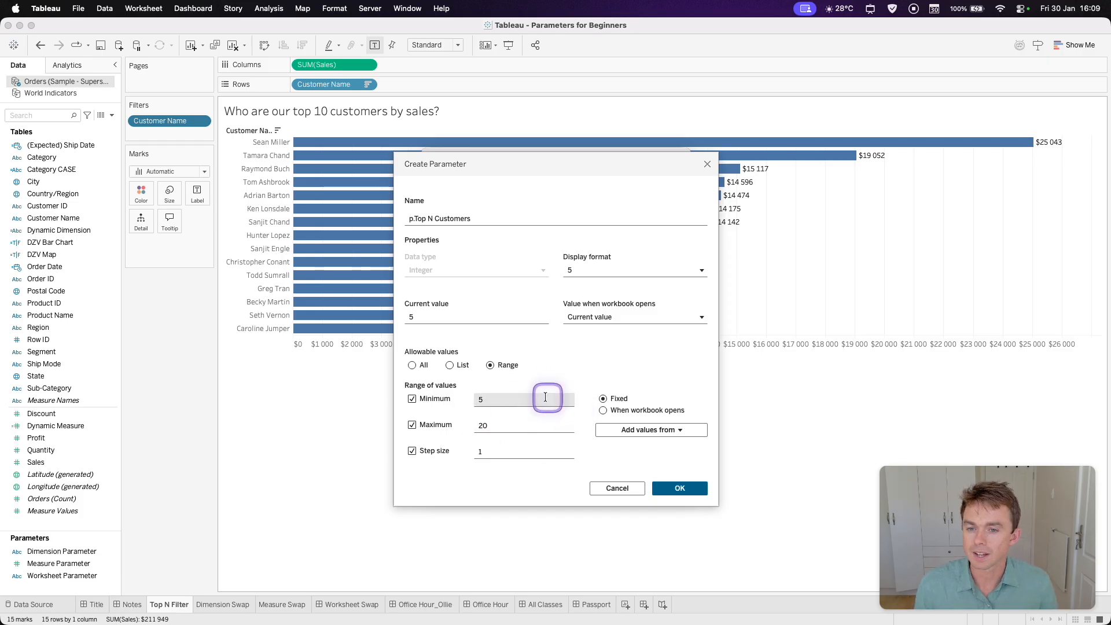
click(678, 489)
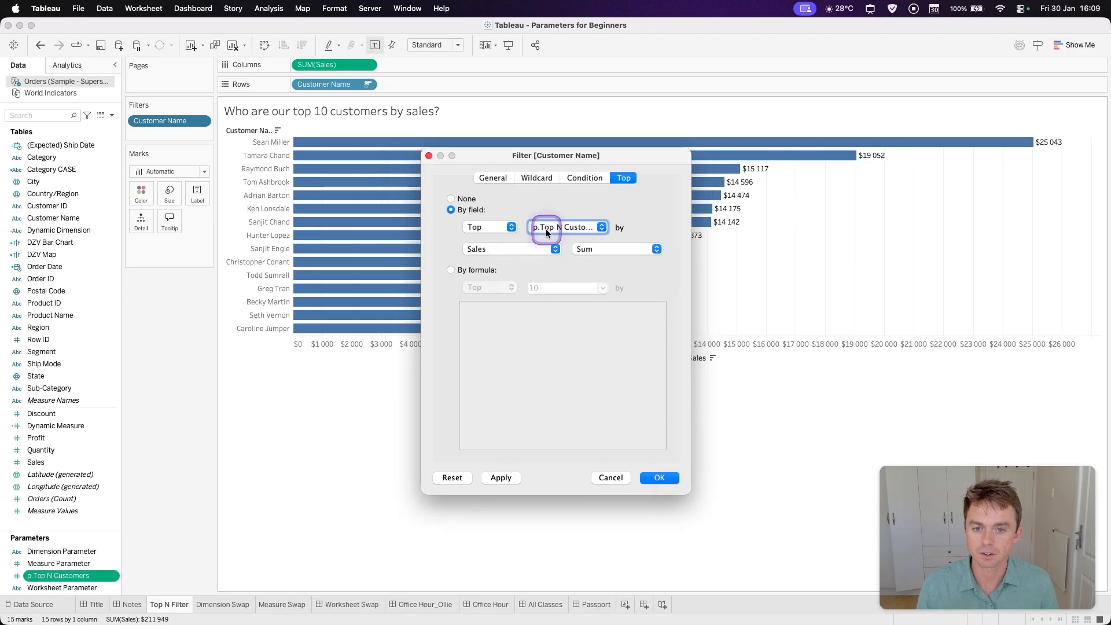
- Apply the Customer Name filter using p.Top N Customers and show the parameter control on the worksheet
click(666, 478)
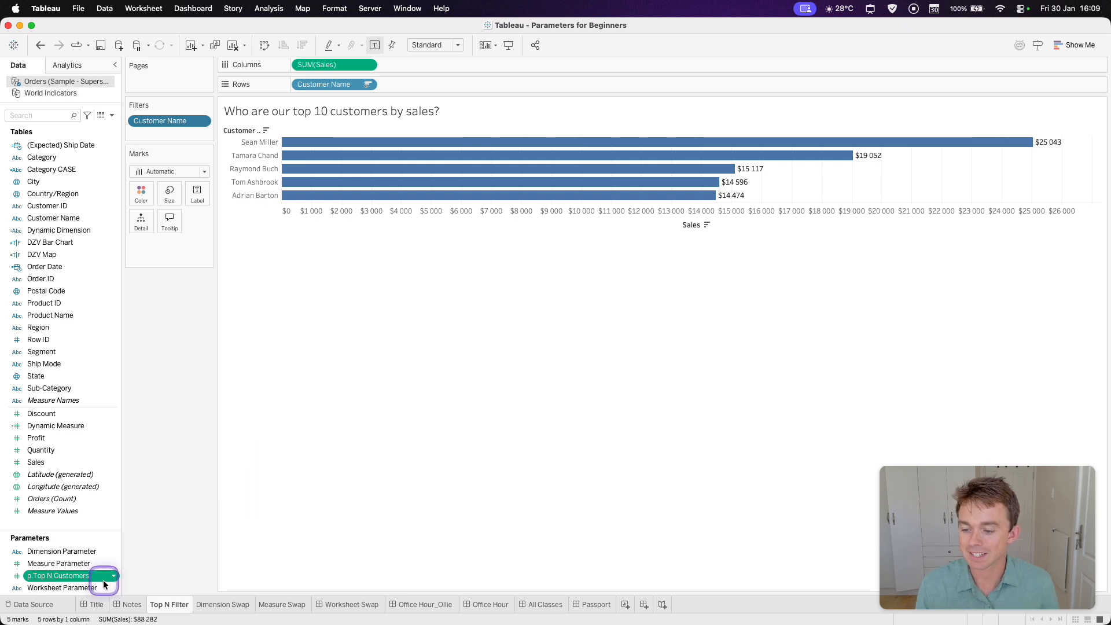
right_click(82, 575)
click(131, 396)
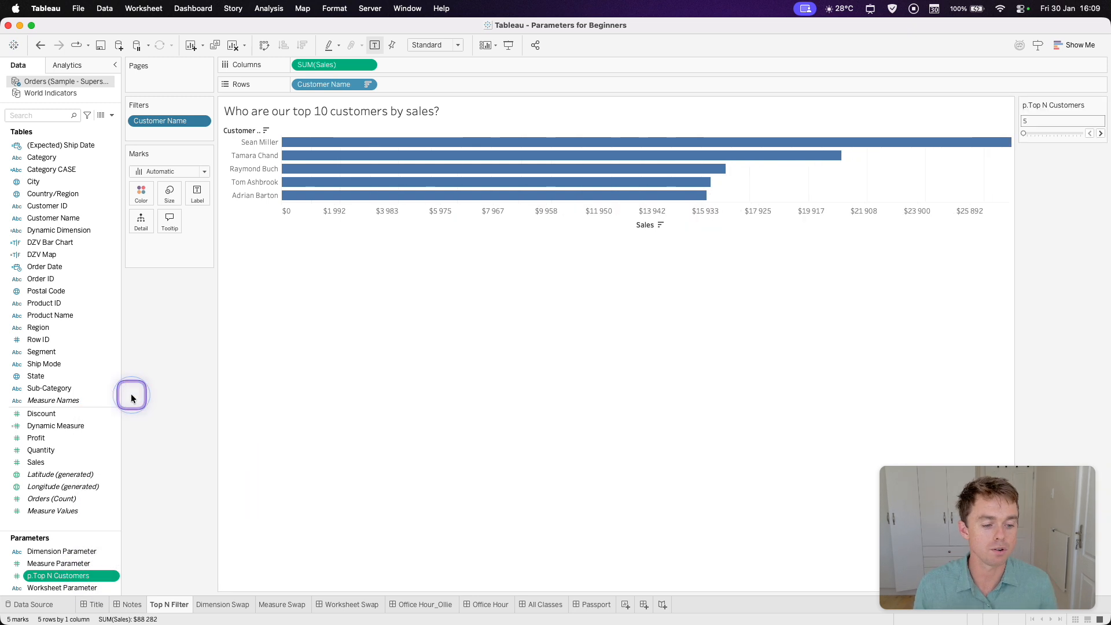
- Raise the p.Top N Customers value to 9
click(1100, 133)
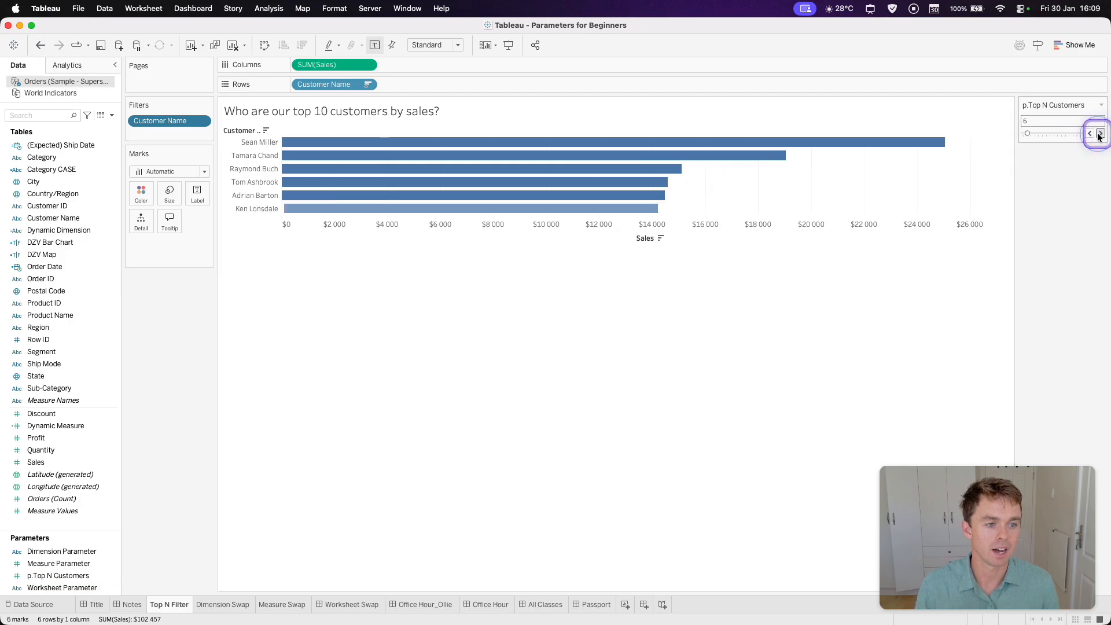
click(1099, 133)
mouse_move(1039, 136)
mouse_down()
mouse_move(1087, 134)
mouse_move(1037, 137)
mouse_up()
- Fit the chart to Entire View and set p.Top N Customers to 19
click(460, 48)
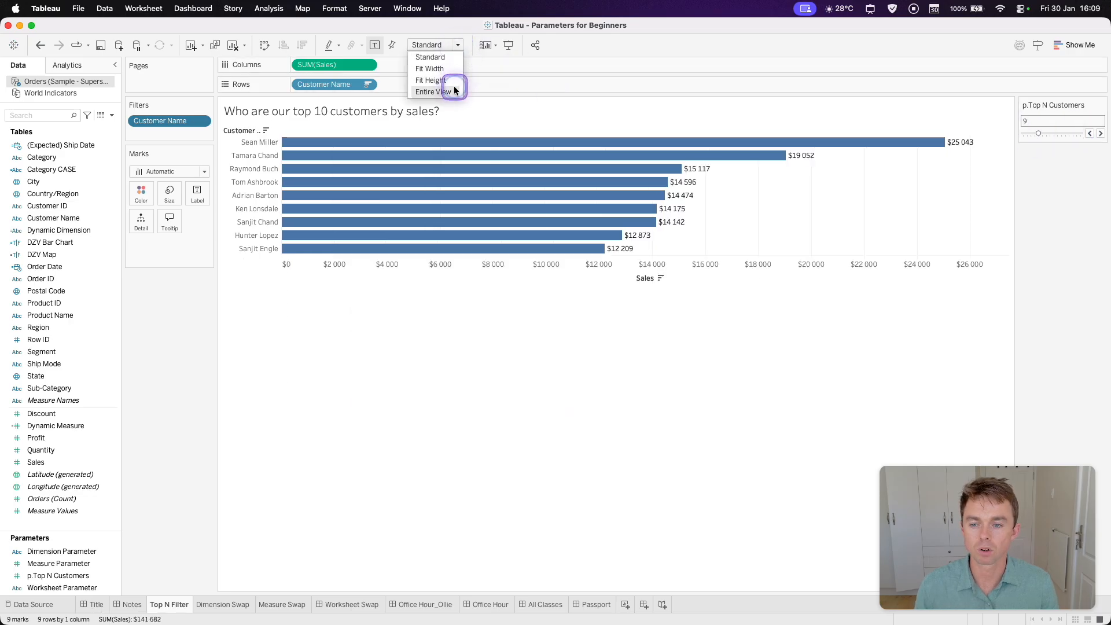
click(446, 90)
drag(1039, 133, 1071, 136)
click(1034, 135)
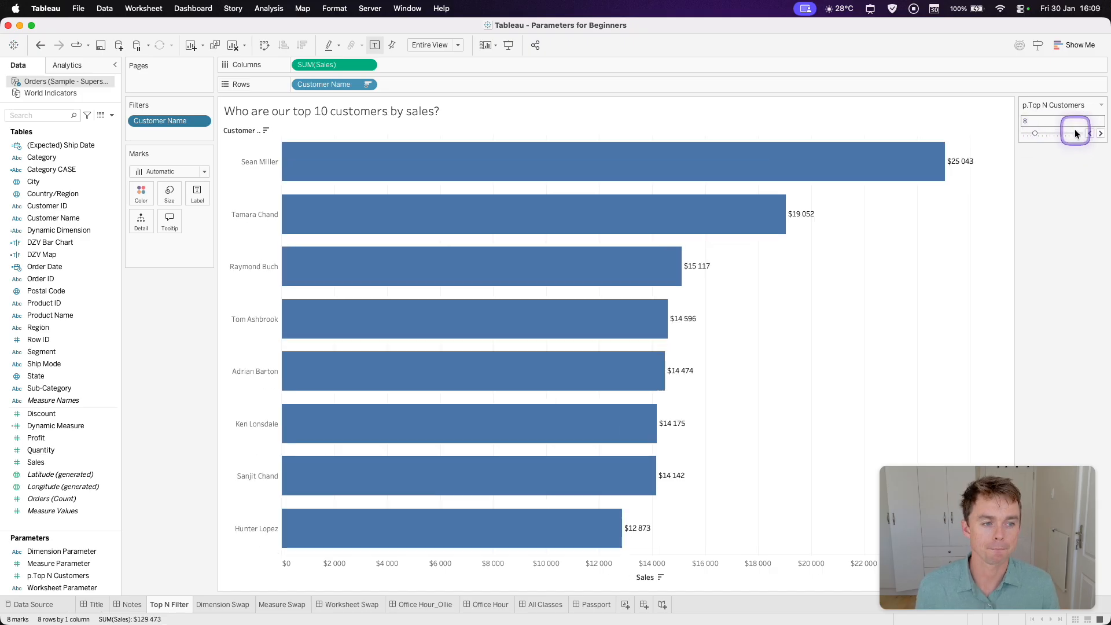
click(1074, 133)
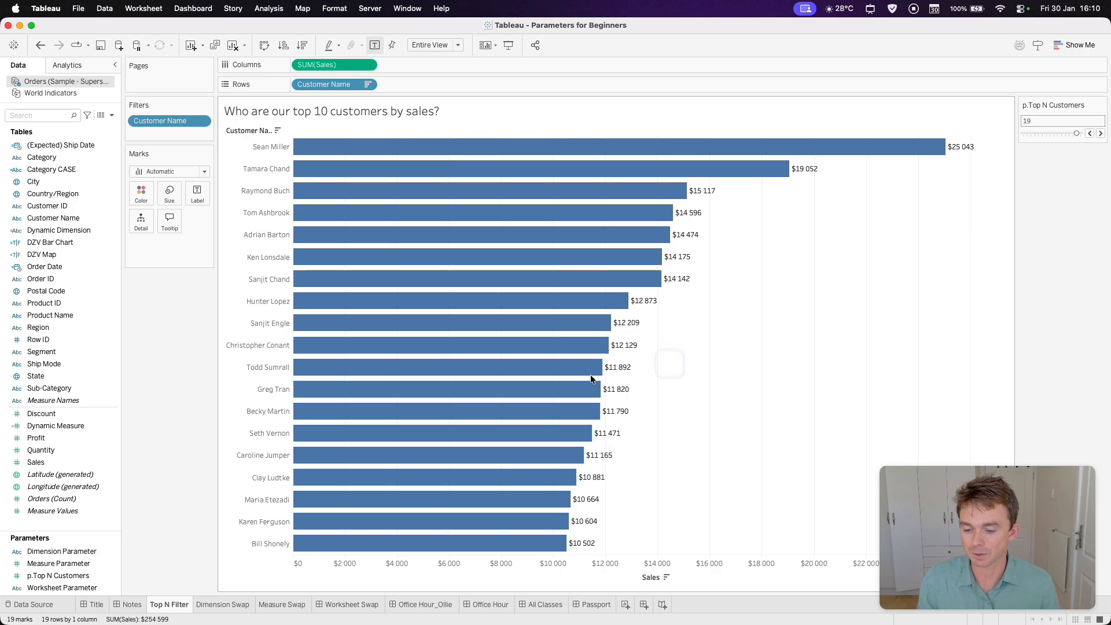
- Open the Dimension Swap sheet and switch its Dimension Parameter between Product and Customer, ending on Customer
click(227, 604)
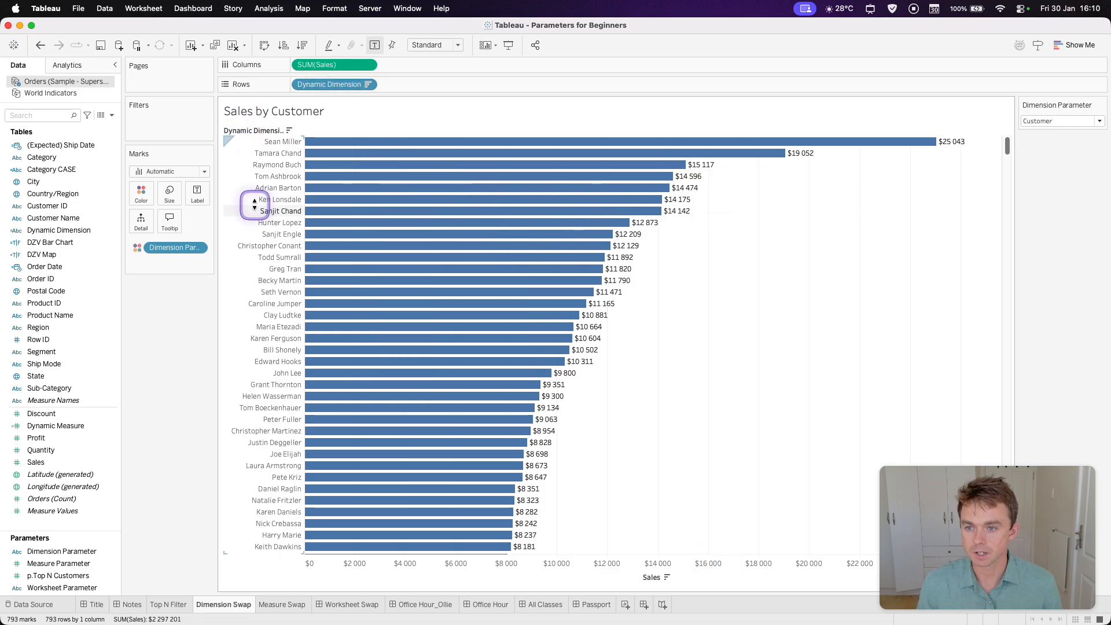
click(1057, 120)
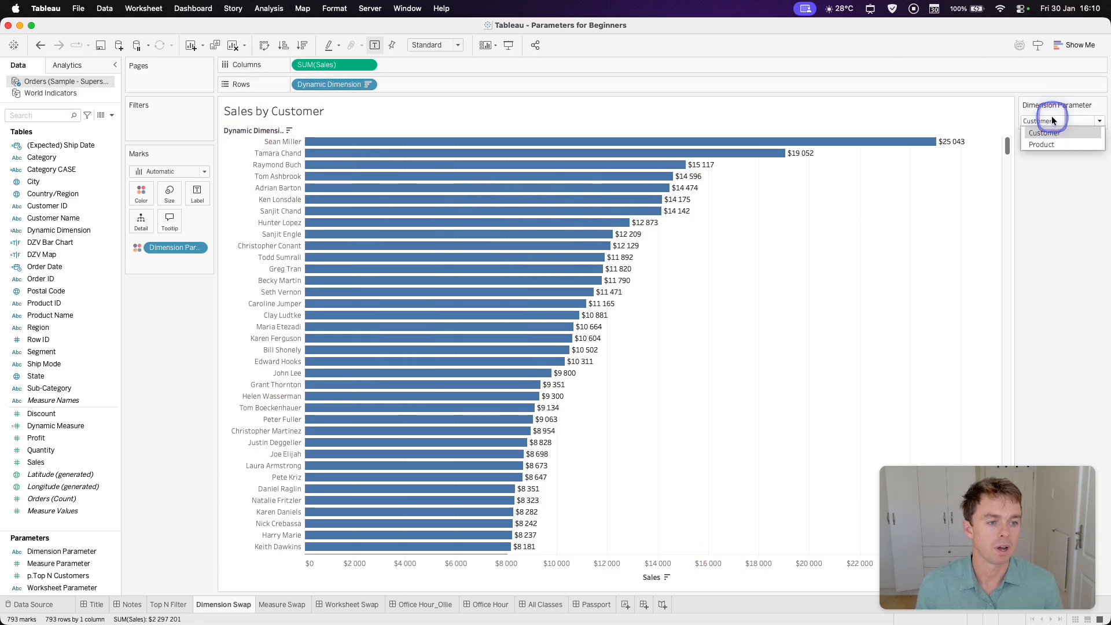
click(1074, 144)
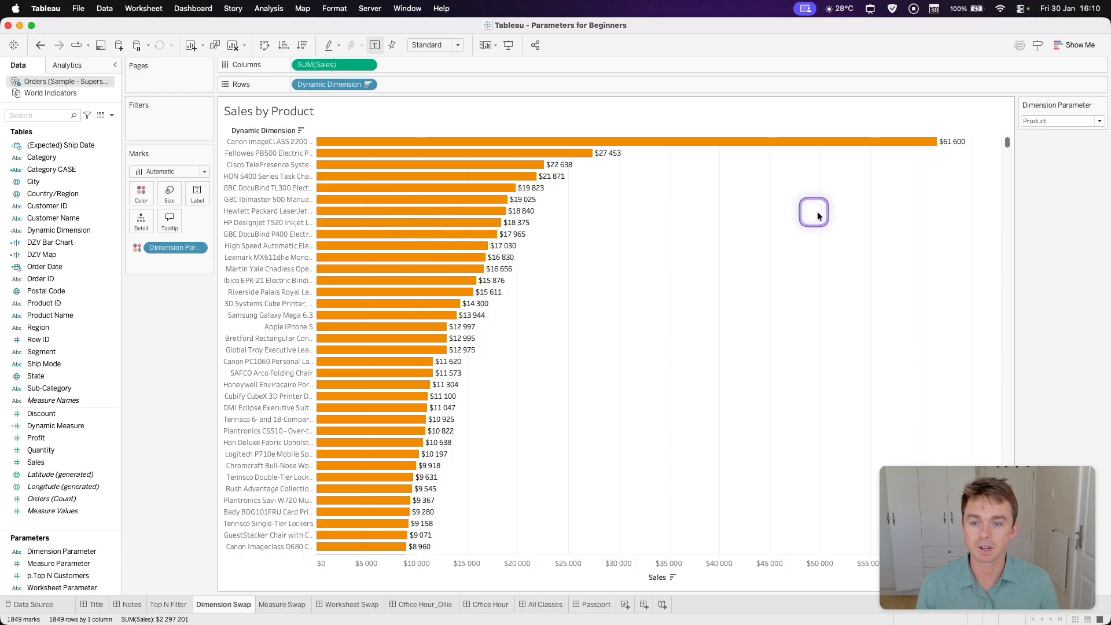
click(1051, 123)
click(1044, 132)
click(1051, 122)
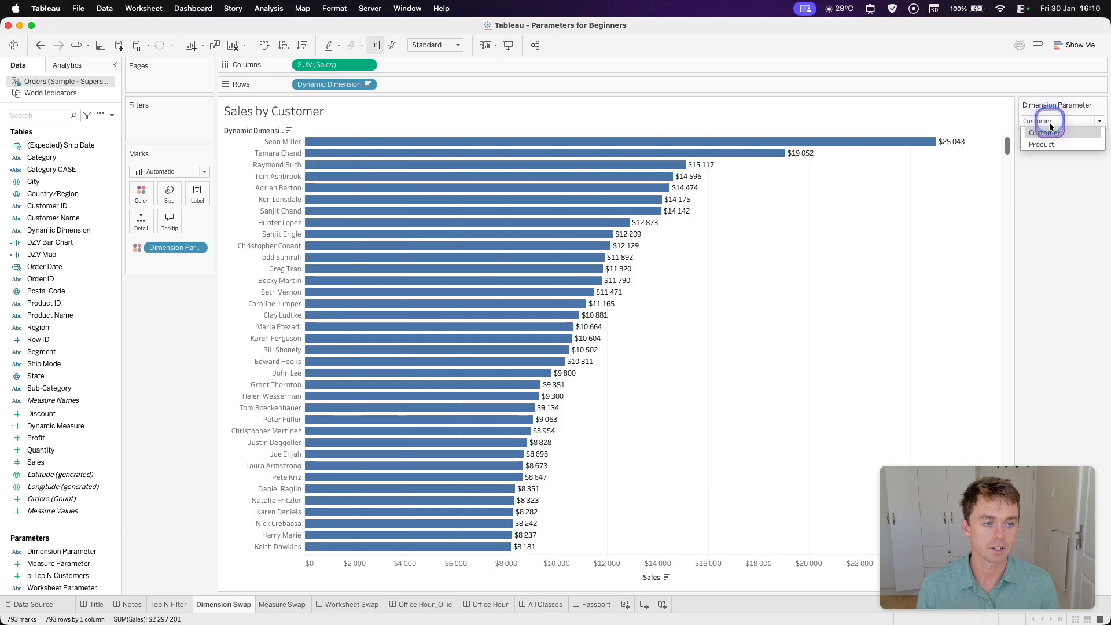
click(1054, 145)
click(1052, 120)
click(1044, 133)
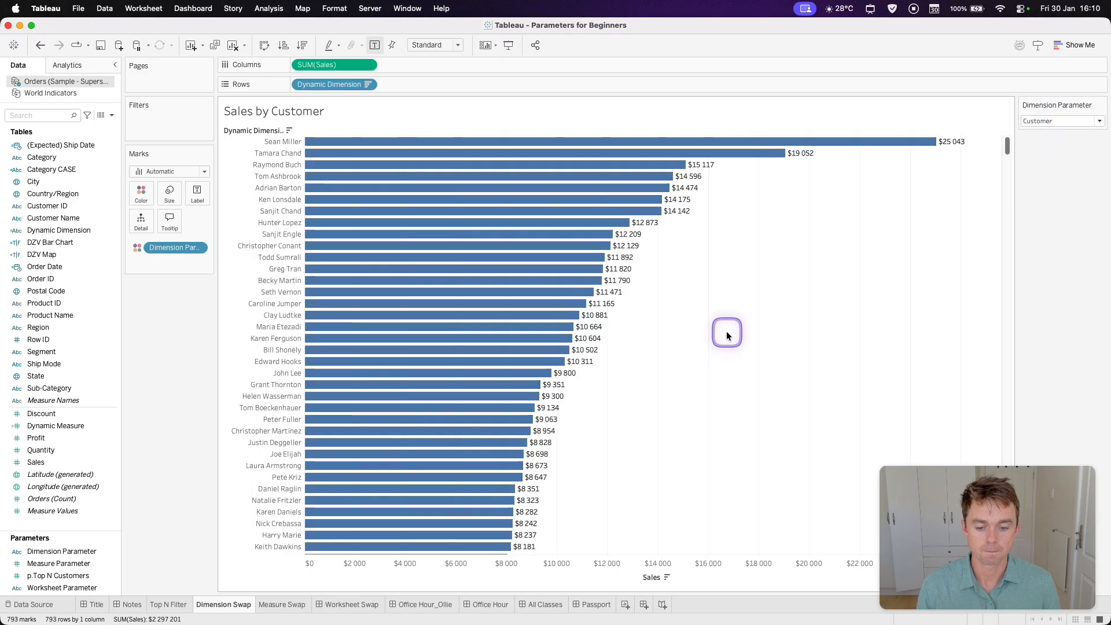
- Add a new worksheet directly after Dimension Swap and name it Dimension Demo
click(625, 604)
drag(630, 604, 255, 605)
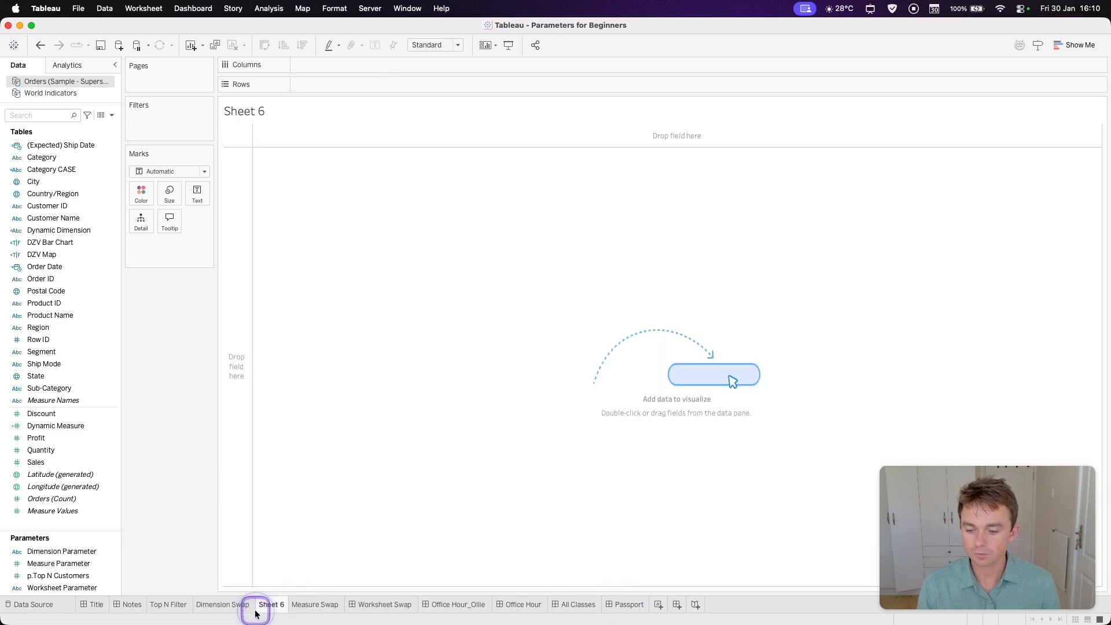
double_click(279, 604)
text(Dimensi)
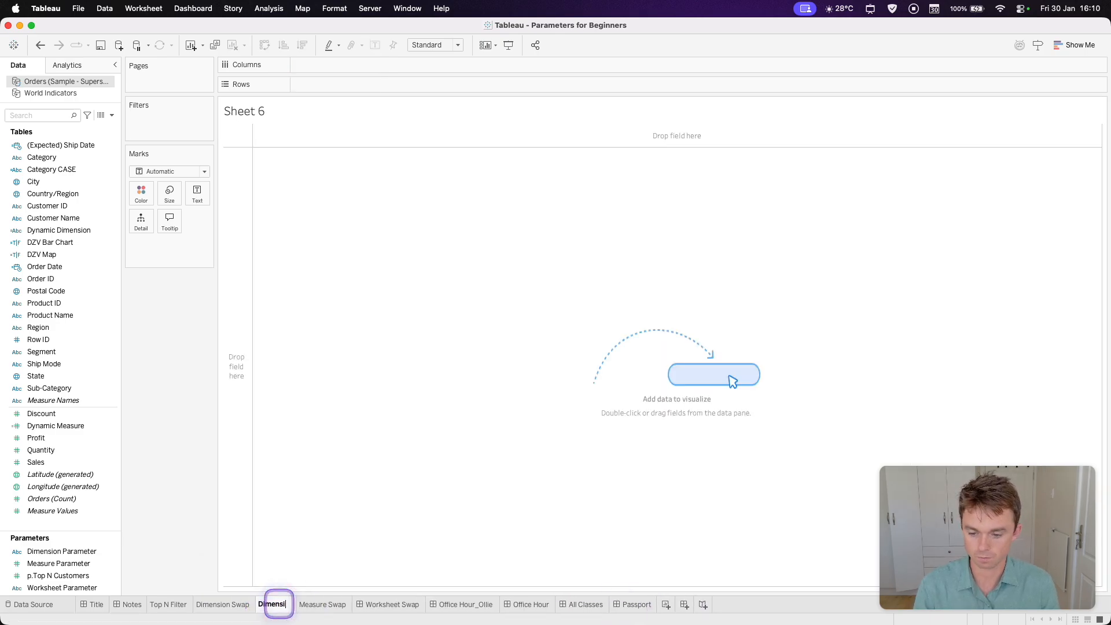
text(on Demo)
key(Return)
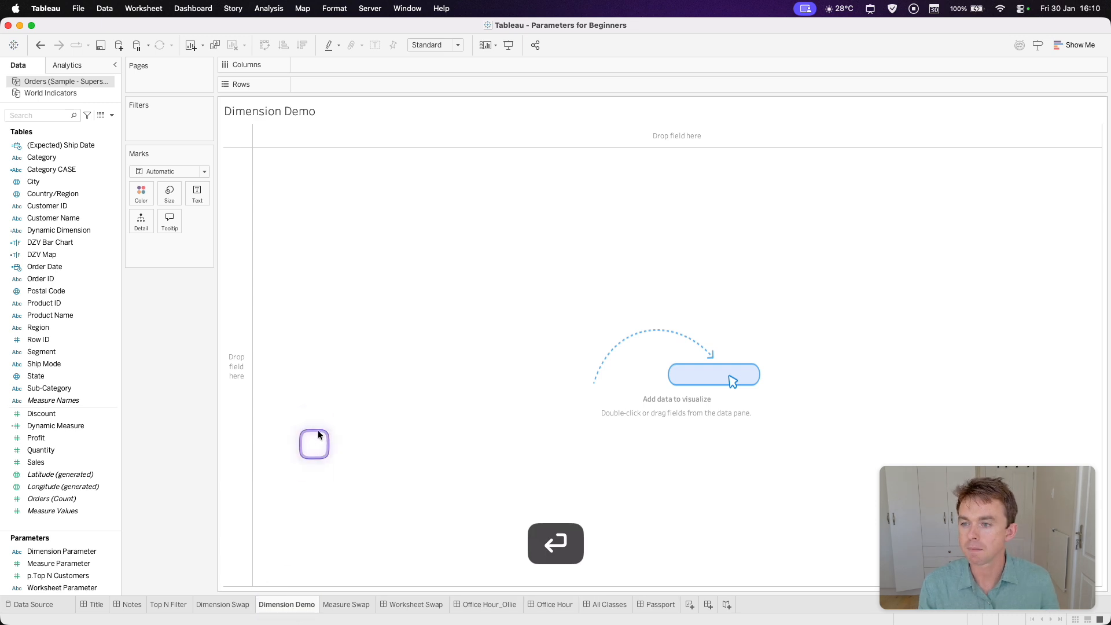
- Build a bar chart of Sales by Customer Name and sort it in descending order
drag(74, 219, 332, 87)
drag(58, 460, 347, 71)
click(436, 47)
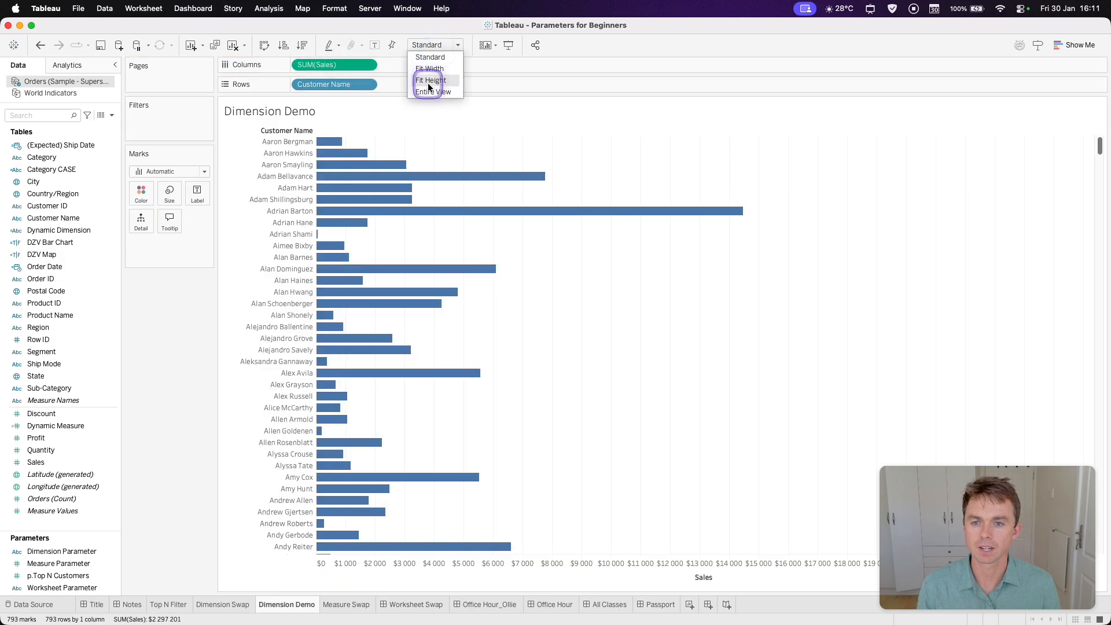
click(302, 46)
click(162, 329)
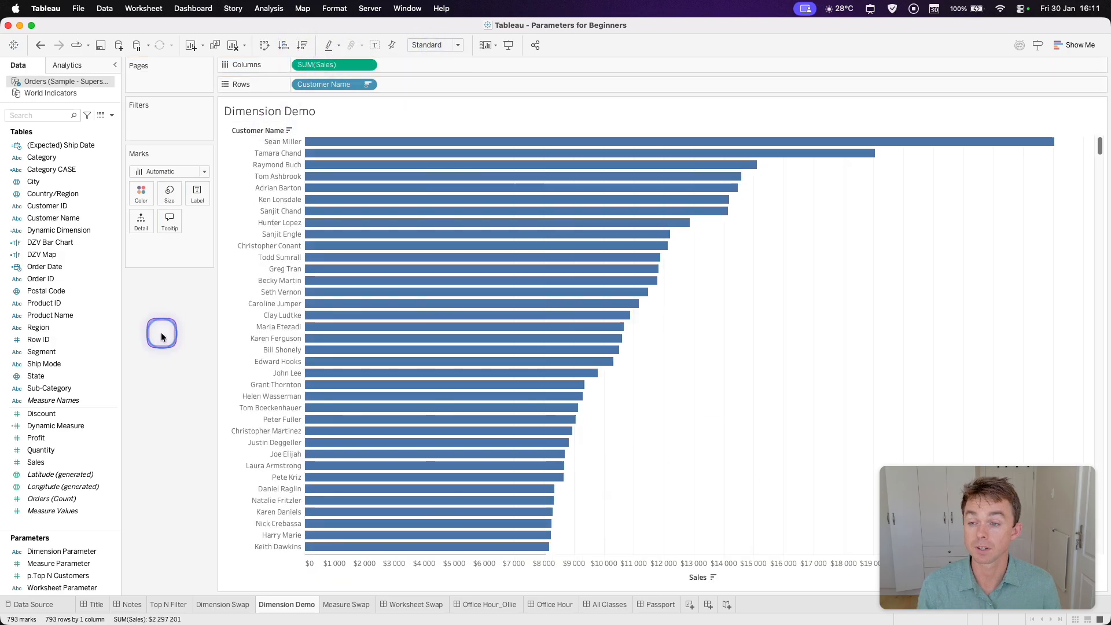
- Start a new parameter and name it p.Choose a Dimension
click(113, 114)
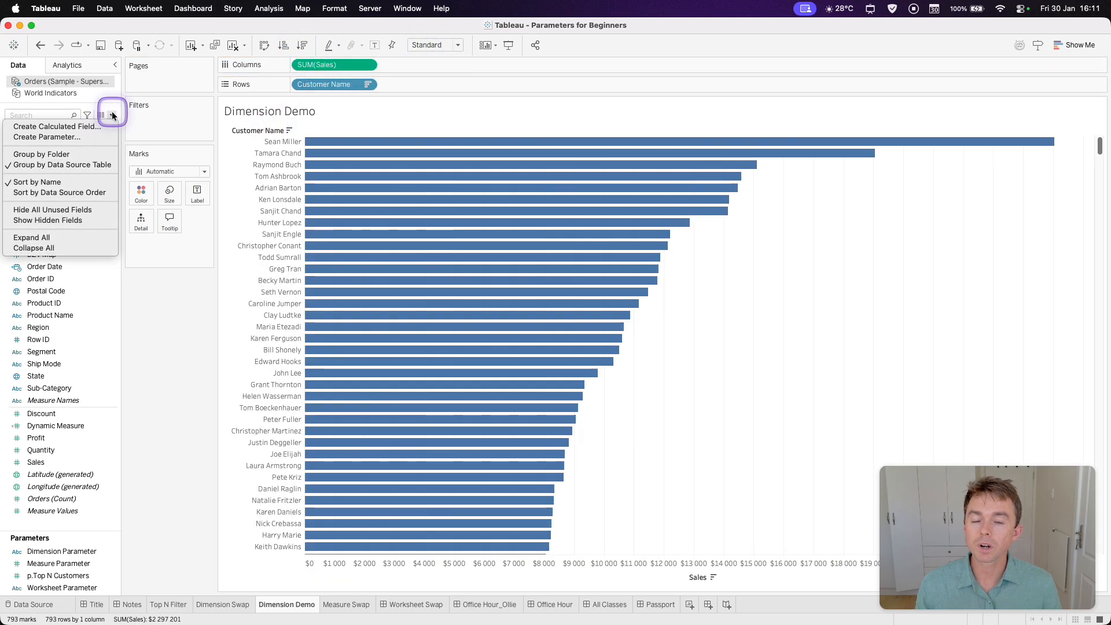
click(112, 115)
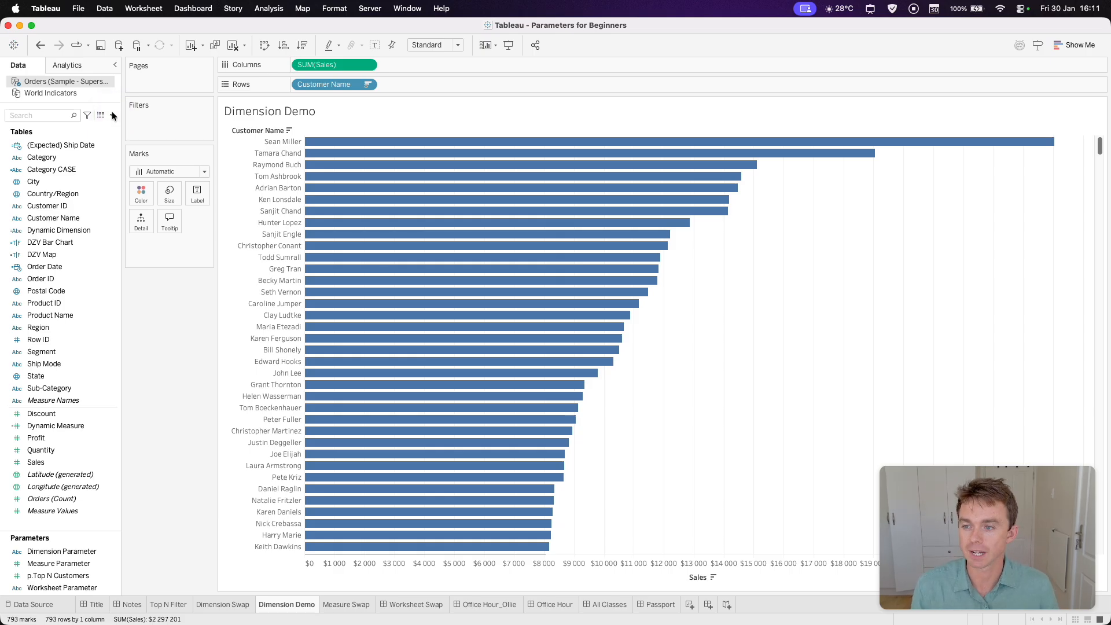
click(112, 114)
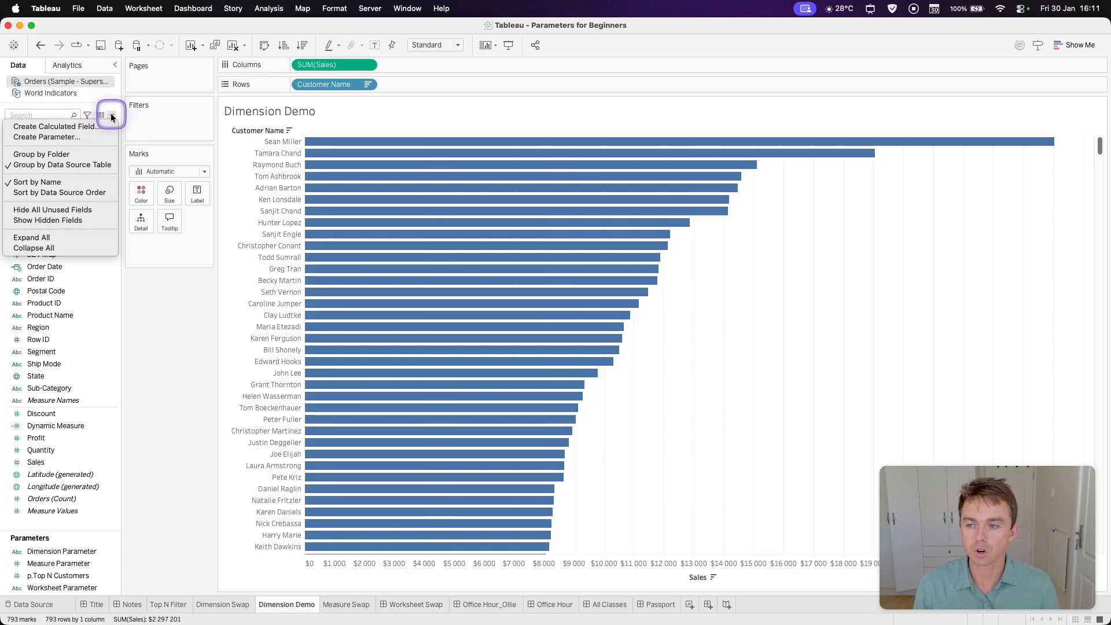
click(107, 137)
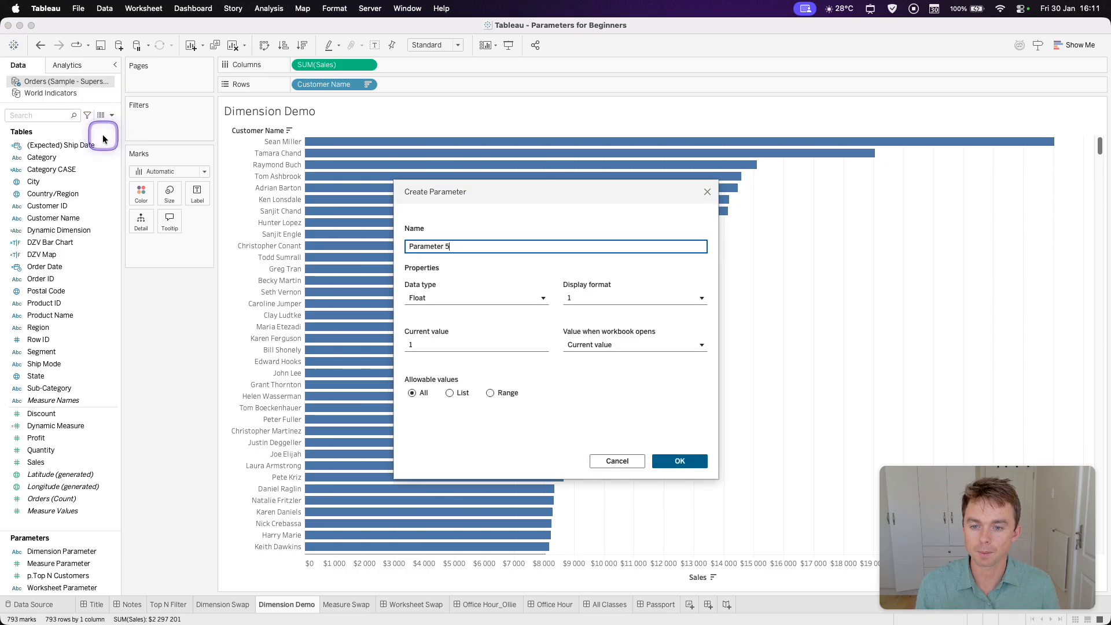
key(super+BackSpace)
text(p.)
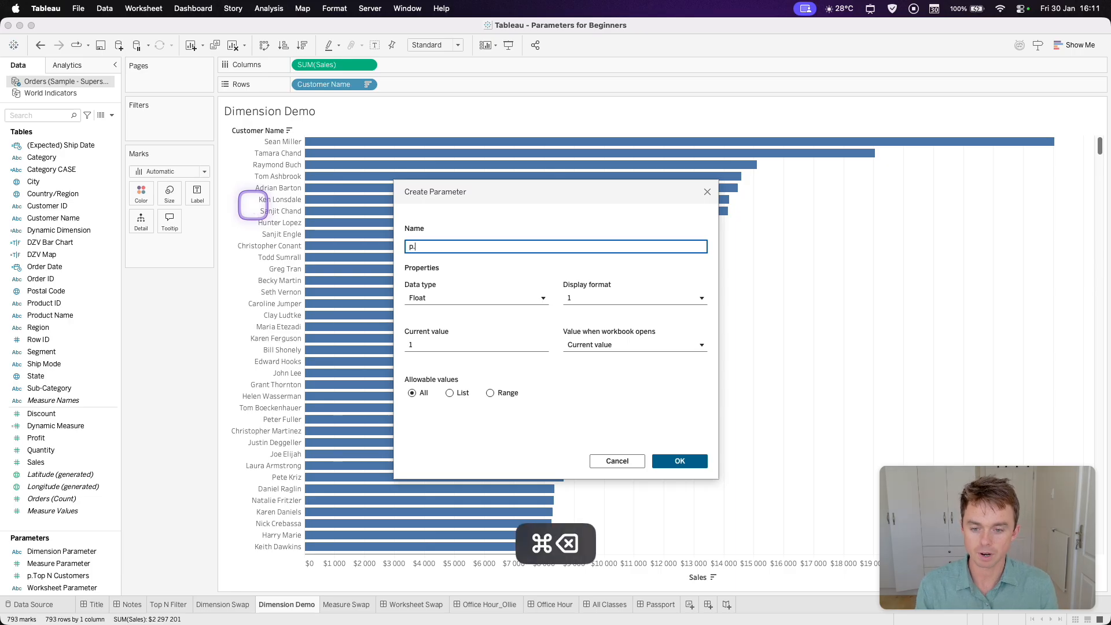
key(Return)
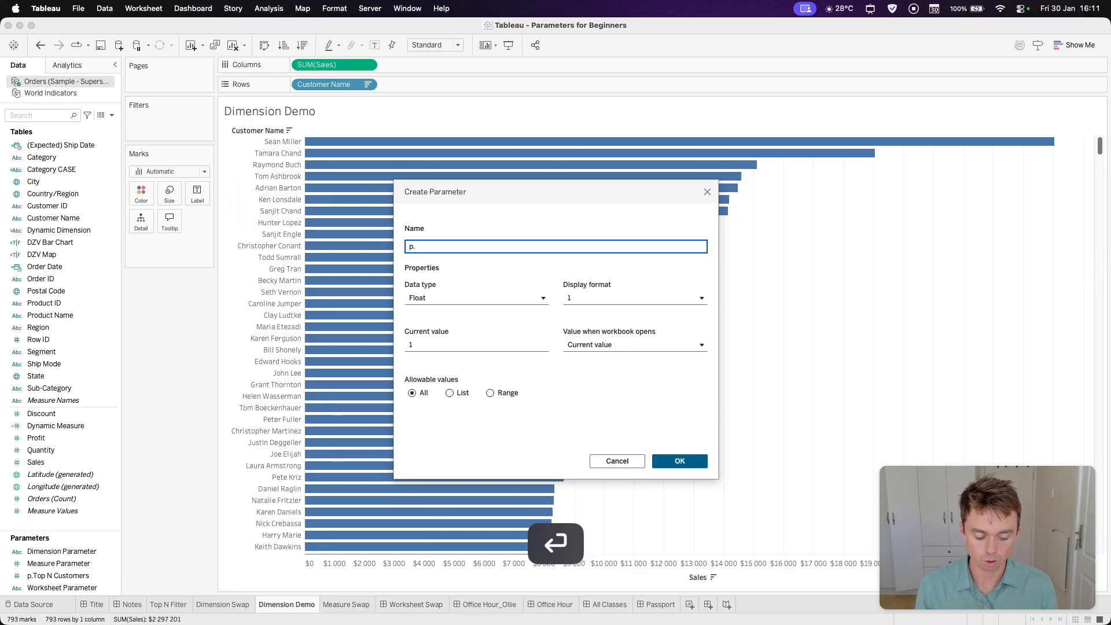
key(BackSpace)
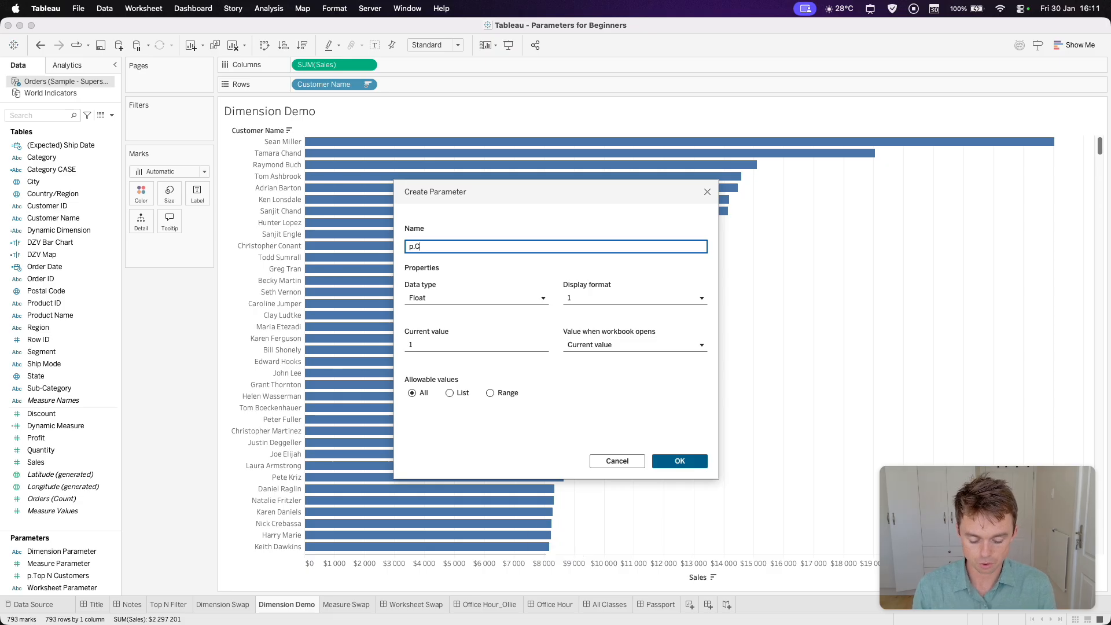
text(Choose a Dimension)
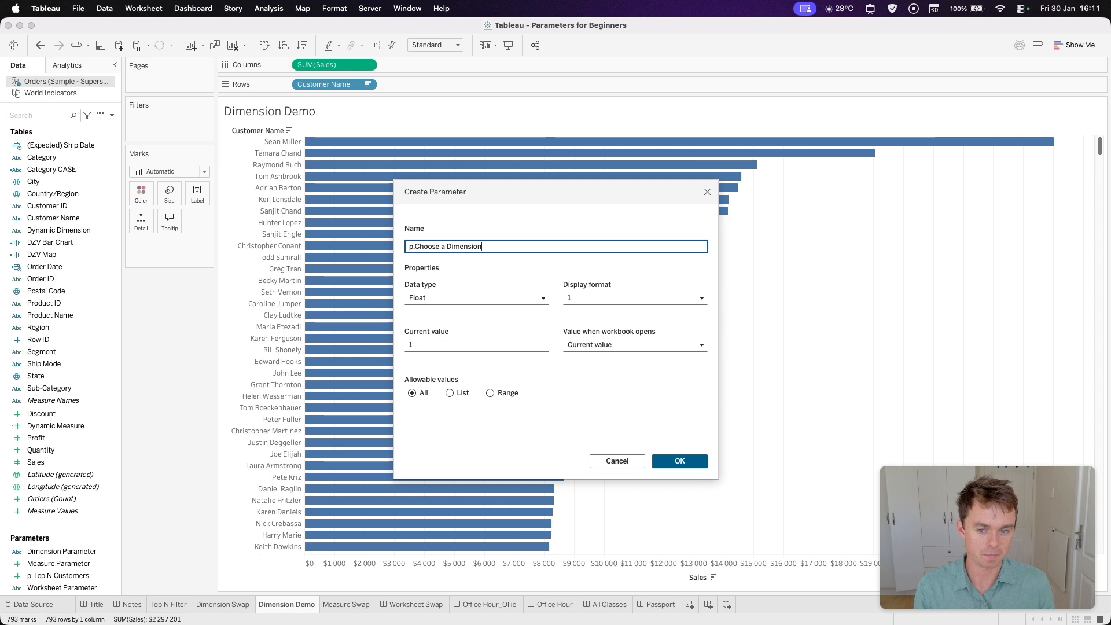
- Set the parameter's data type to String and restrict it to a list with the values 1, 2 and 3
click(529, 294)
click(514, 342)
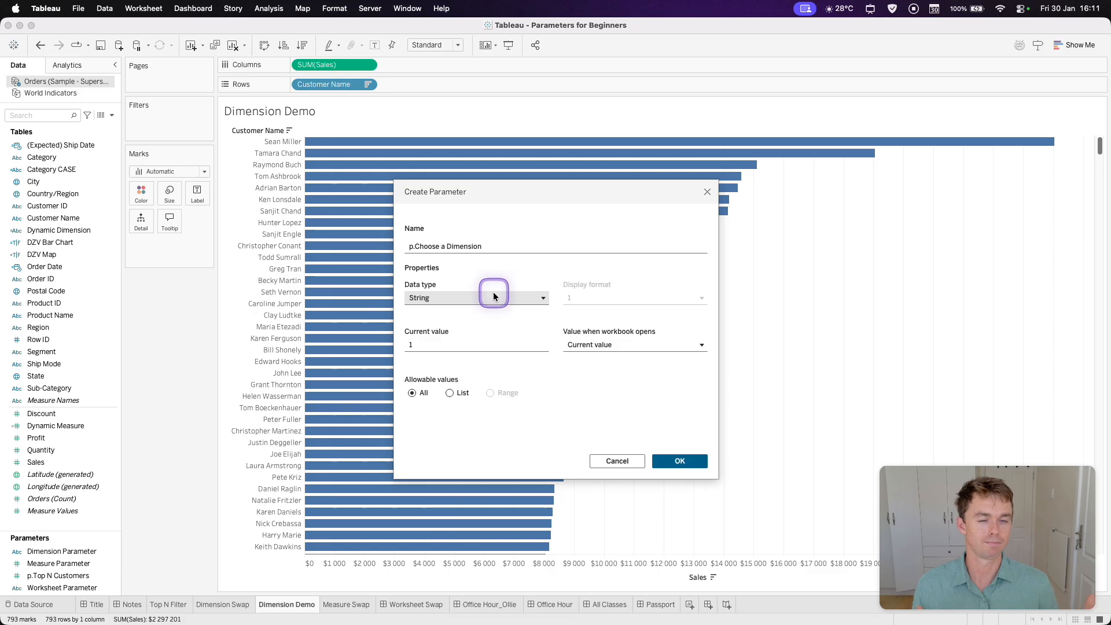
click(449, 393)
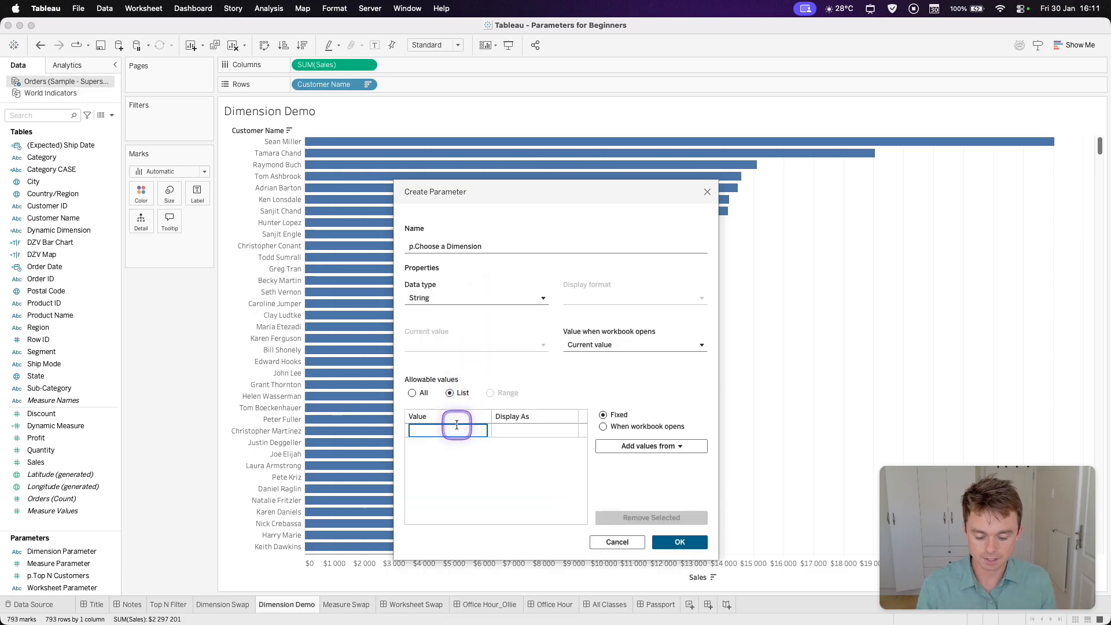
text(1)
key(Return)
text(2)
key(Return)
text(3)
key(Return)
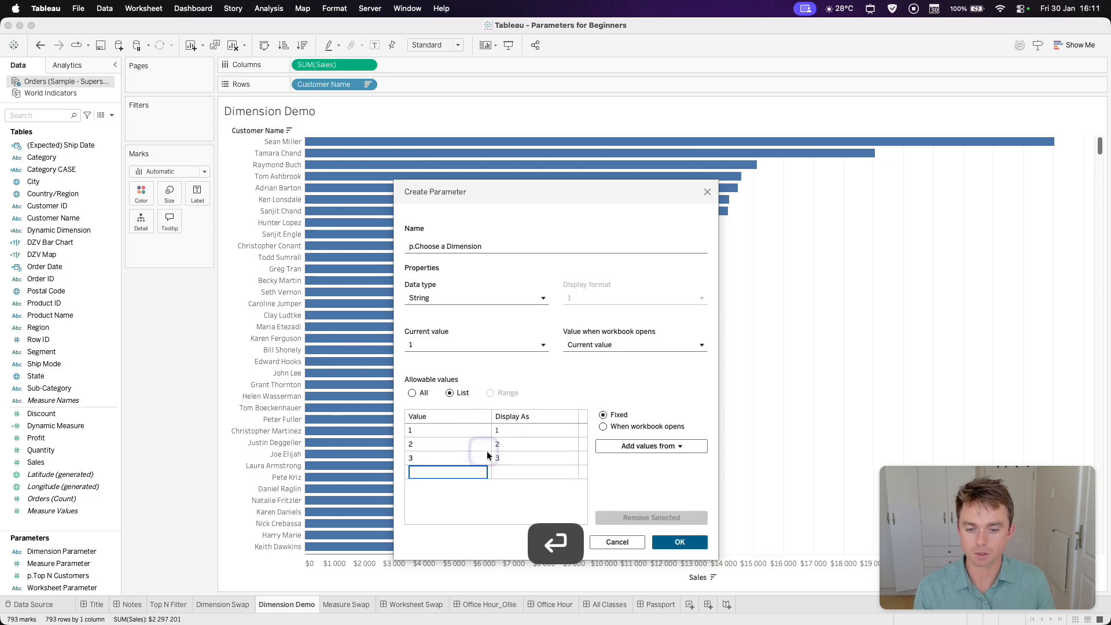
- Set the list to display value 1 as Customers and value 2 as Products
click(510, 429)
key(BackSpace)
text(Customers)
click(548, 443)
click(548, 444)
key(BackSpace)
text(Products)
- Set the list to display value 3 as Manufacturers
click(551, 457)
click(551, 456)
text(Mufacturers)
key(Left)
key(Left)
key(Left)
key(Left)
key(Left)
key(Left)
key(Left)
key(Left)
key(Left)
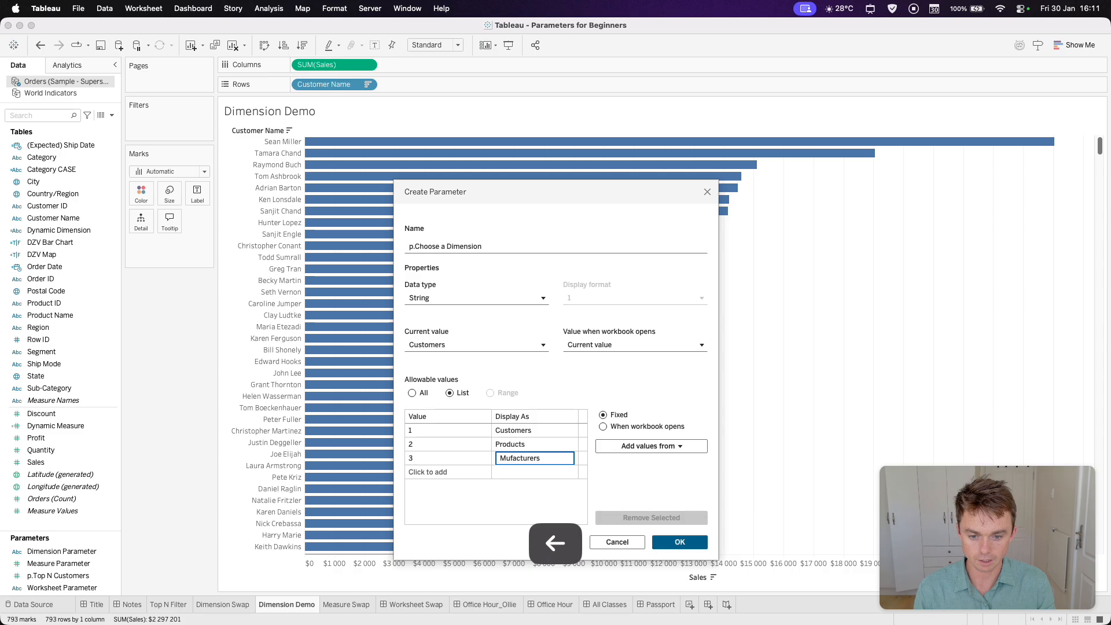
key(BackSpace)
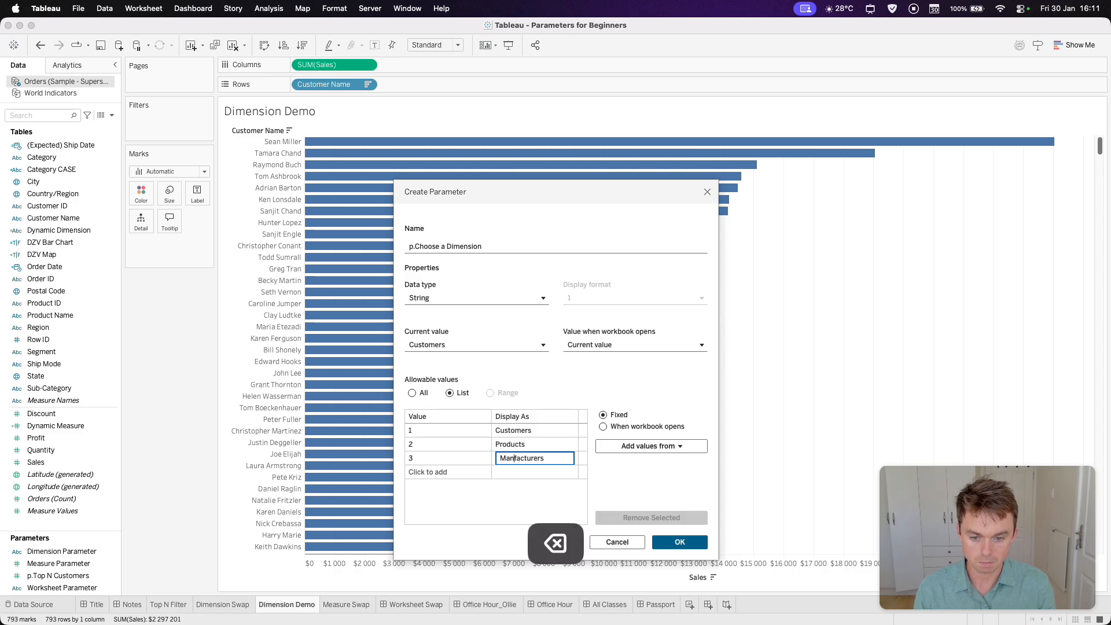
text(anu)
click(676, 495)
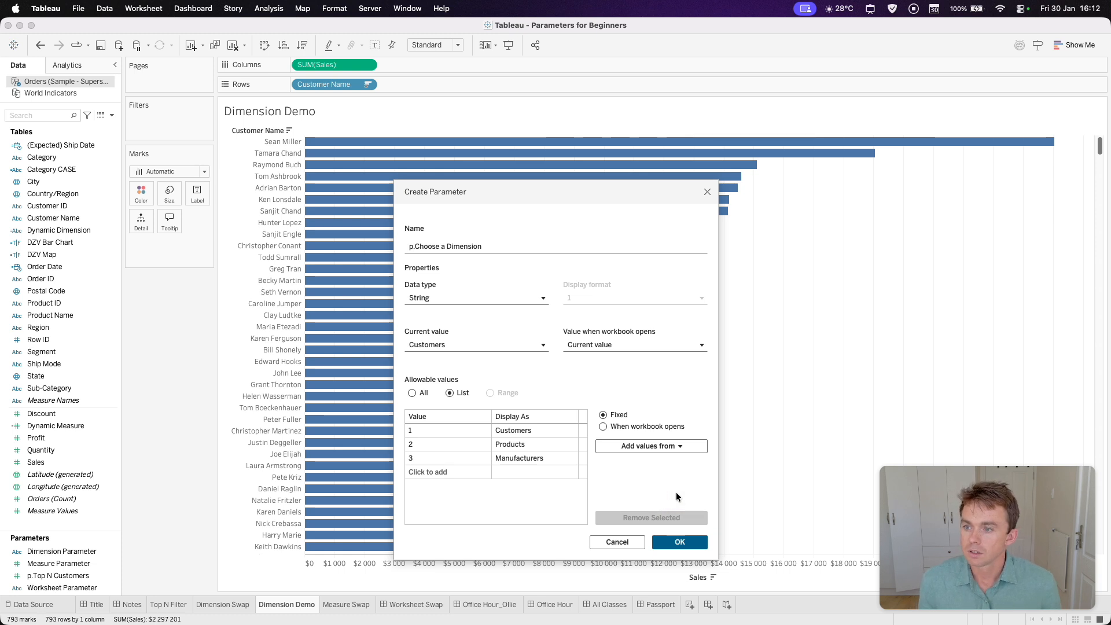
- Change the display name of value 3 to Sub-Categories
click(557, 457)
click(557, 456)
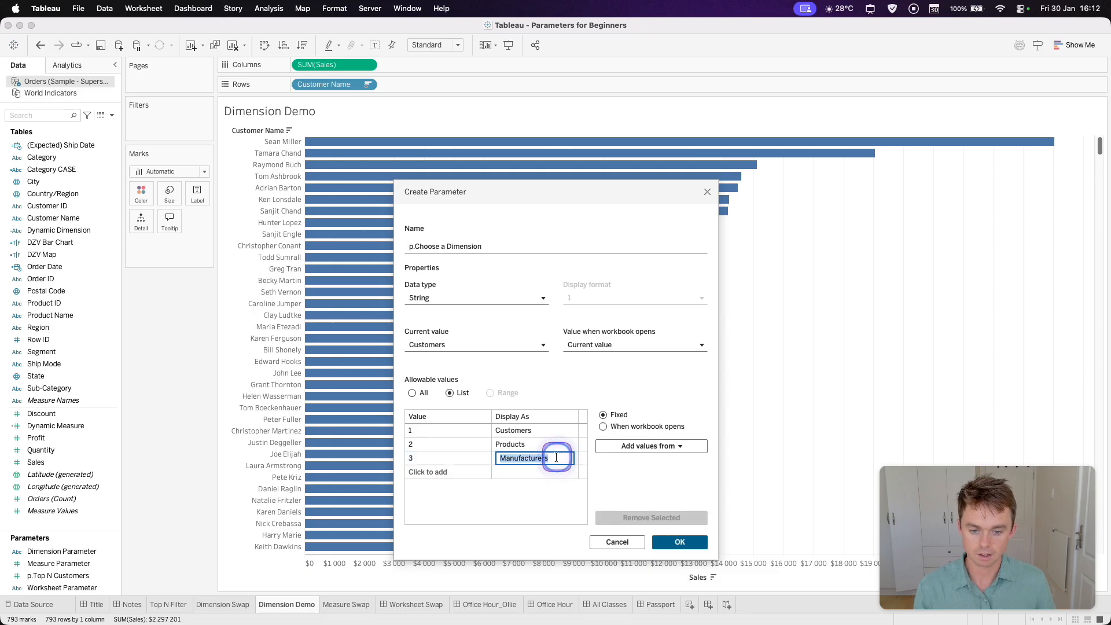
text(Sub-Cat)
key(Return)
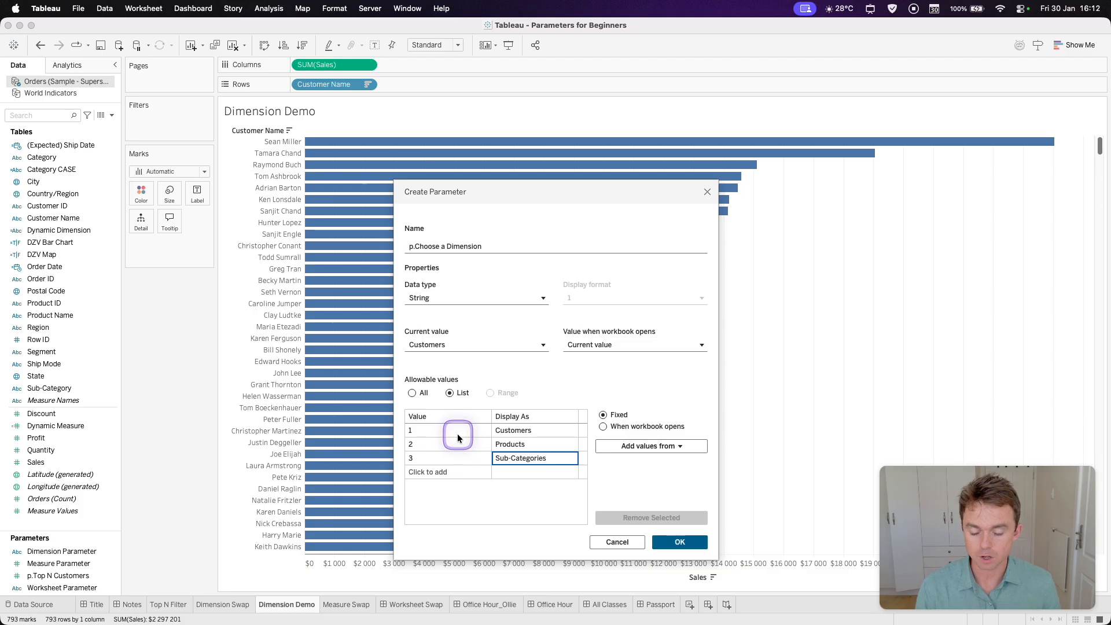
key(ctrl+shift+a)
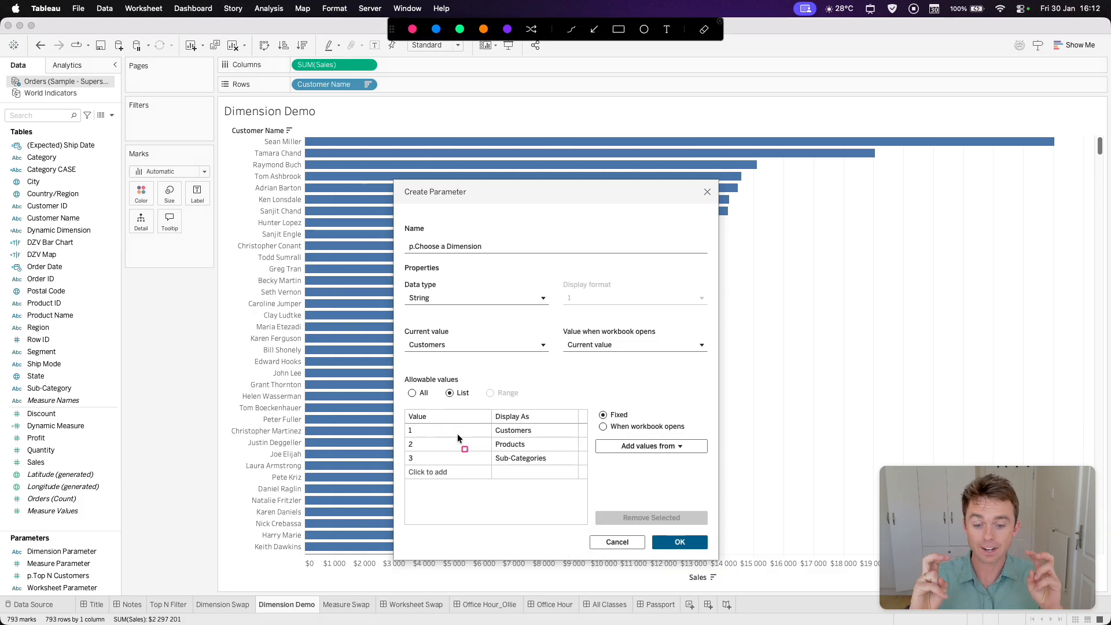
mouse_move(400, 400)
mouse_down()
mouse_move(483, 478)
mouse_move(463, 489)
mouse_up()
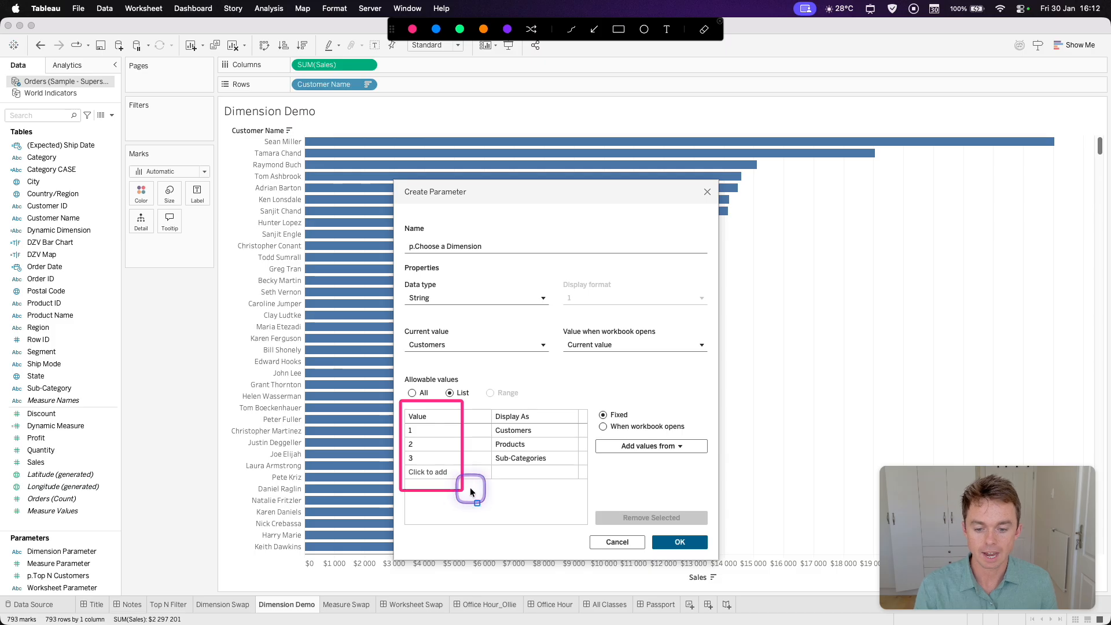
drag(486, 398, 553, 495)
mouse_move(556, 398)
mouse_down()
mouse_move(987, 203)
mouse_move(1053, 156)
mouse_up()
mouse_move(1041, 110)
mouse_down()
mouse_move(1103, 200)
mouse_move(1101, 190)
mouse_up()
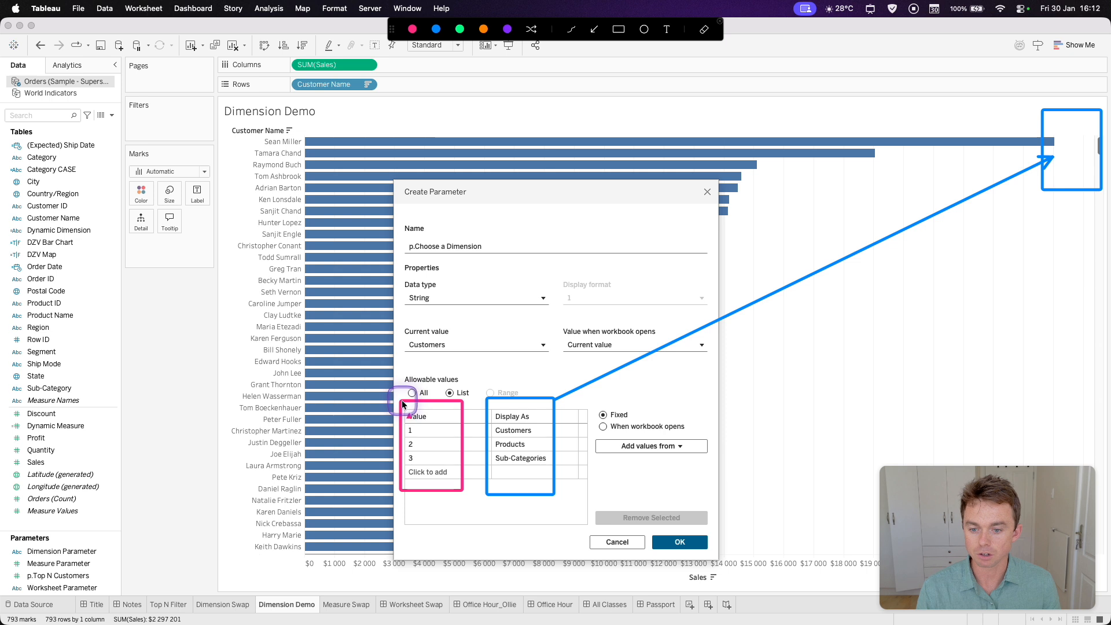
mouse_move(401, 405)
mouse_down()
mouse_move(154, 151)
mouse_move(113, 130)
mouse_move(127, 128)
mouse_up()
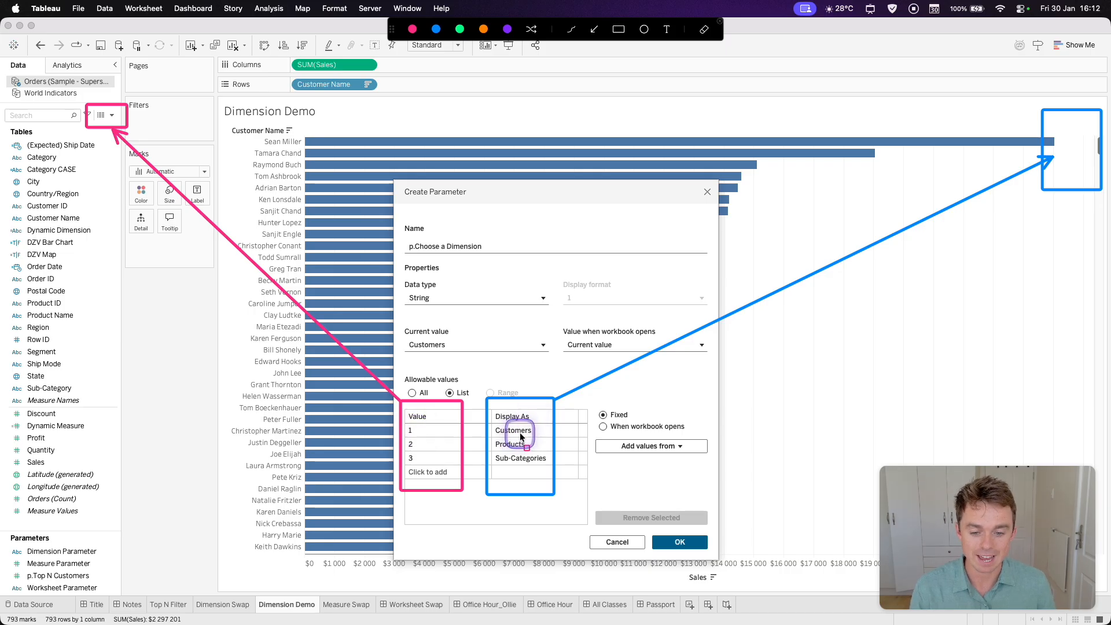
key(ctrl+shift+a)
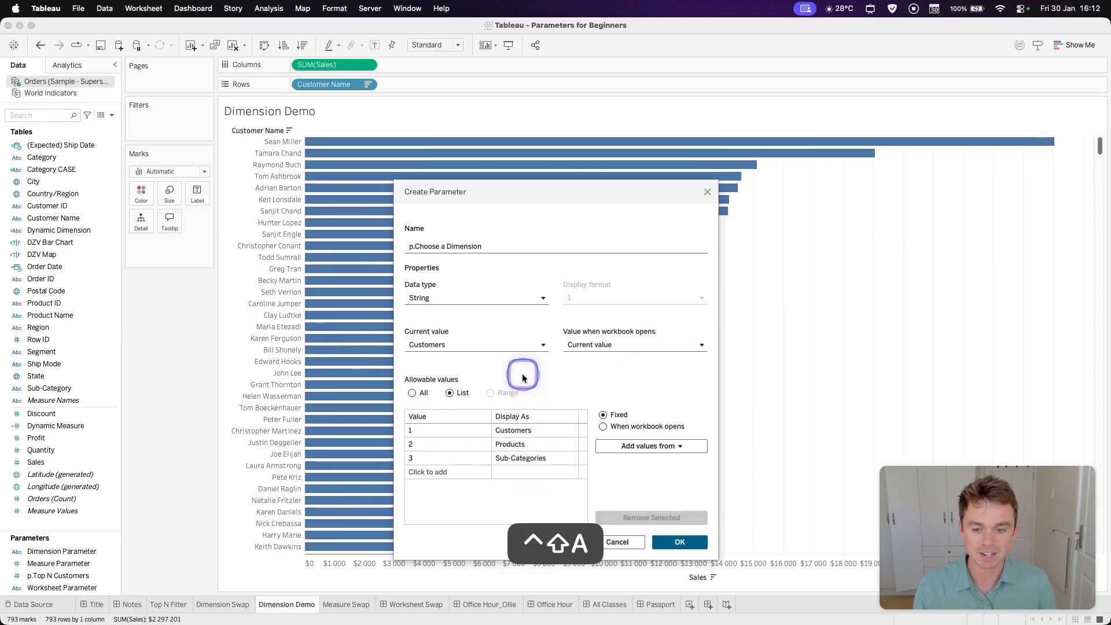
- Change the parameter's data type to Integer and create the parameter
click(424, 296)
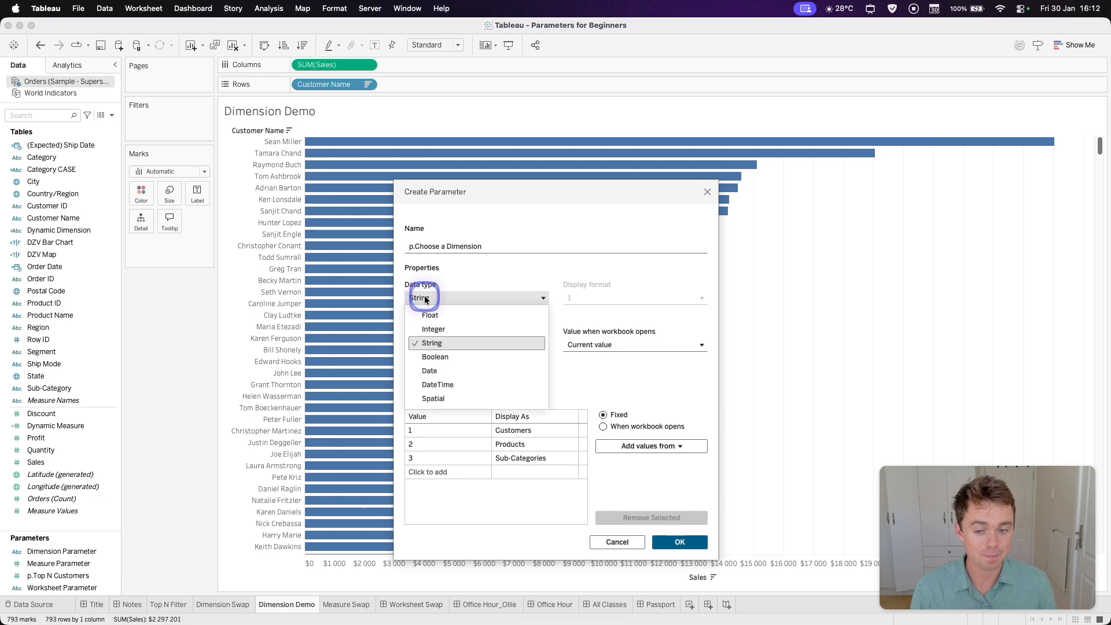
click(439, 328)
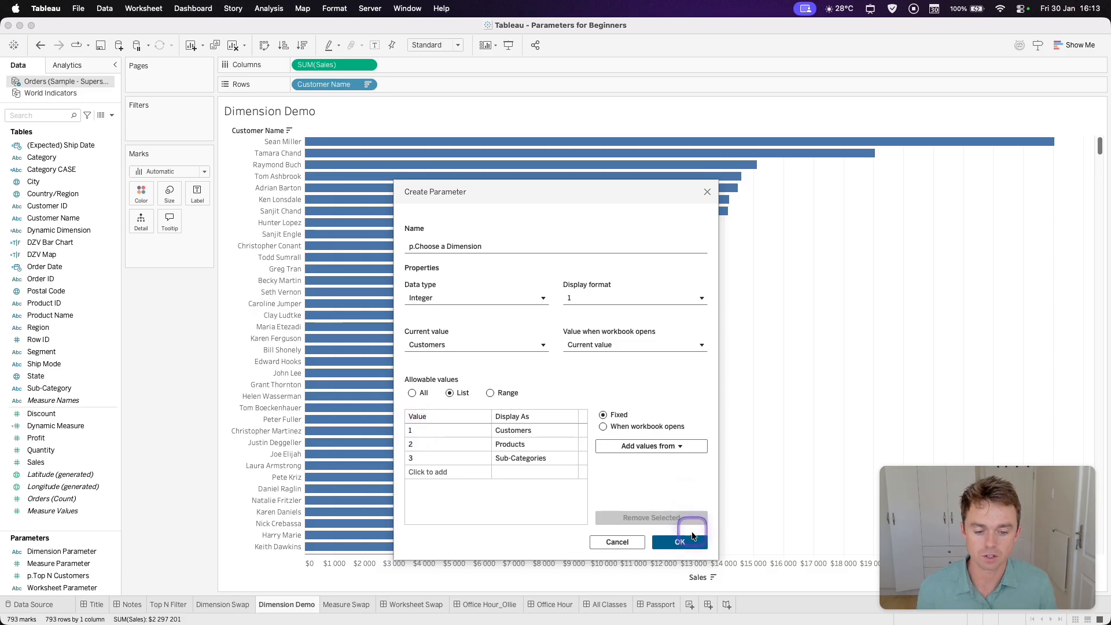
click(680, 541)
- Start a new calculated field named Choose a Dimension
click(106, 116)
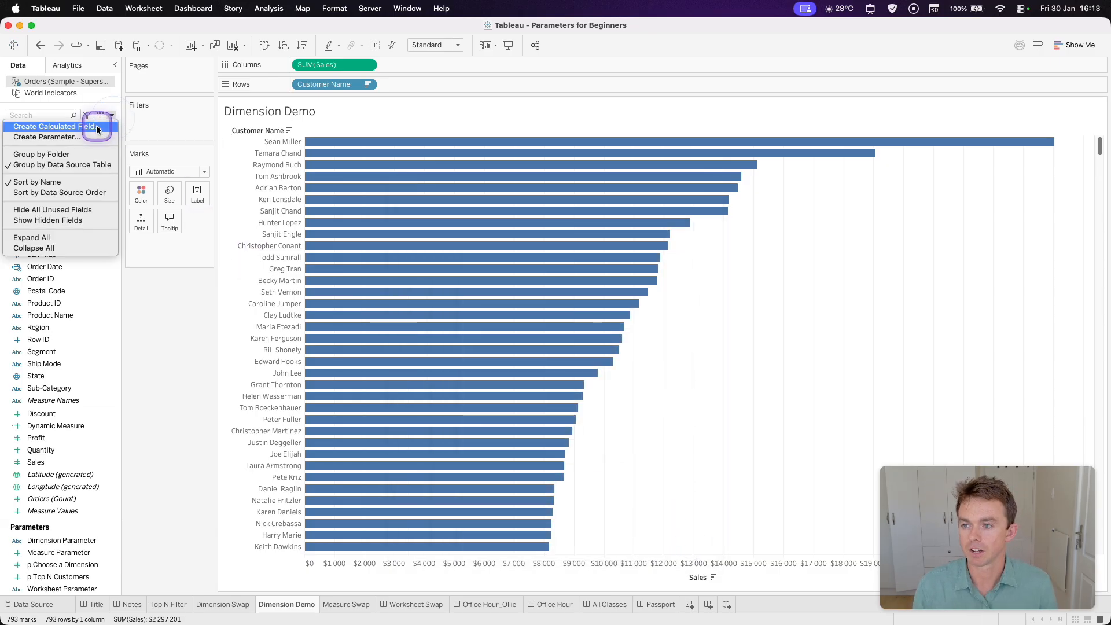
click(96, 126)
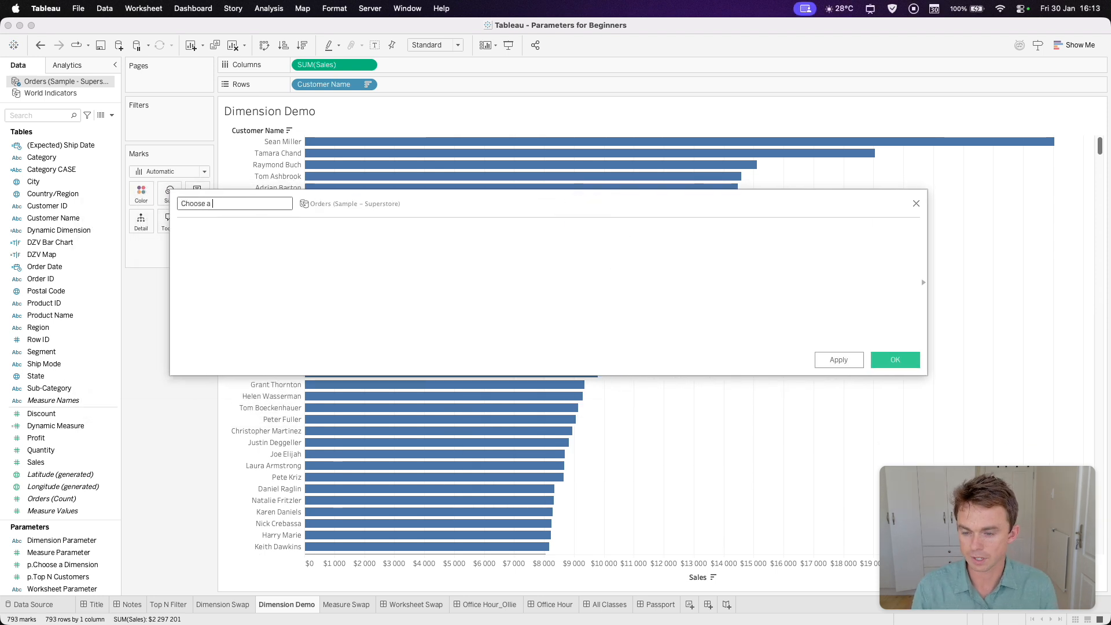
key(BackSpace)
key(Tab)
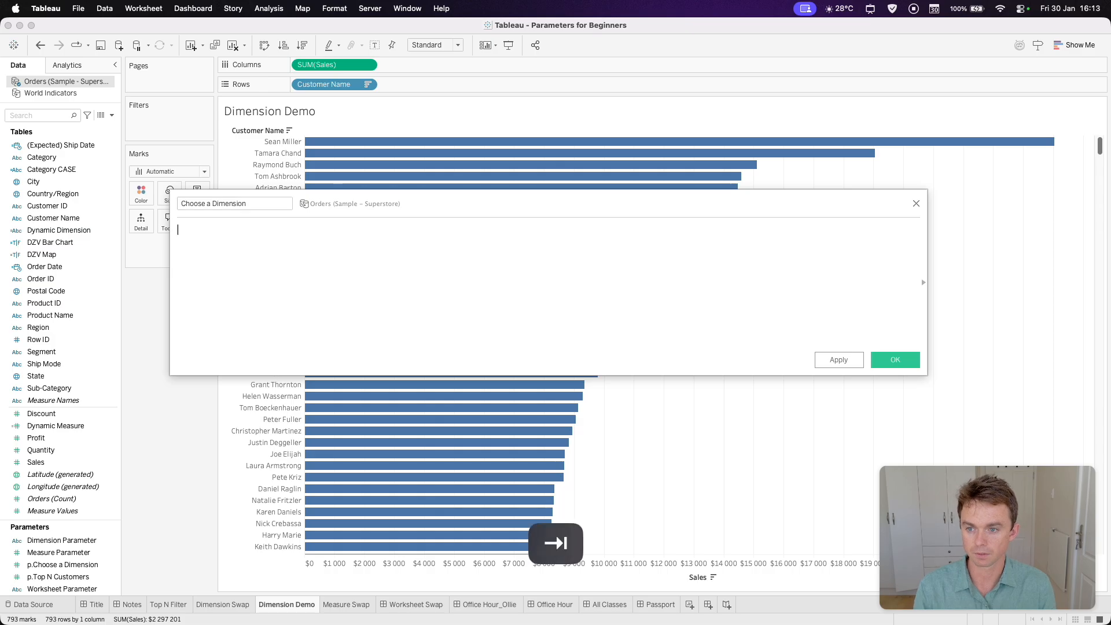
- Begin the formula with CASE [p.Choose a Dimension] and start the first branch as WHEN 1 THEN
text(CASE [)
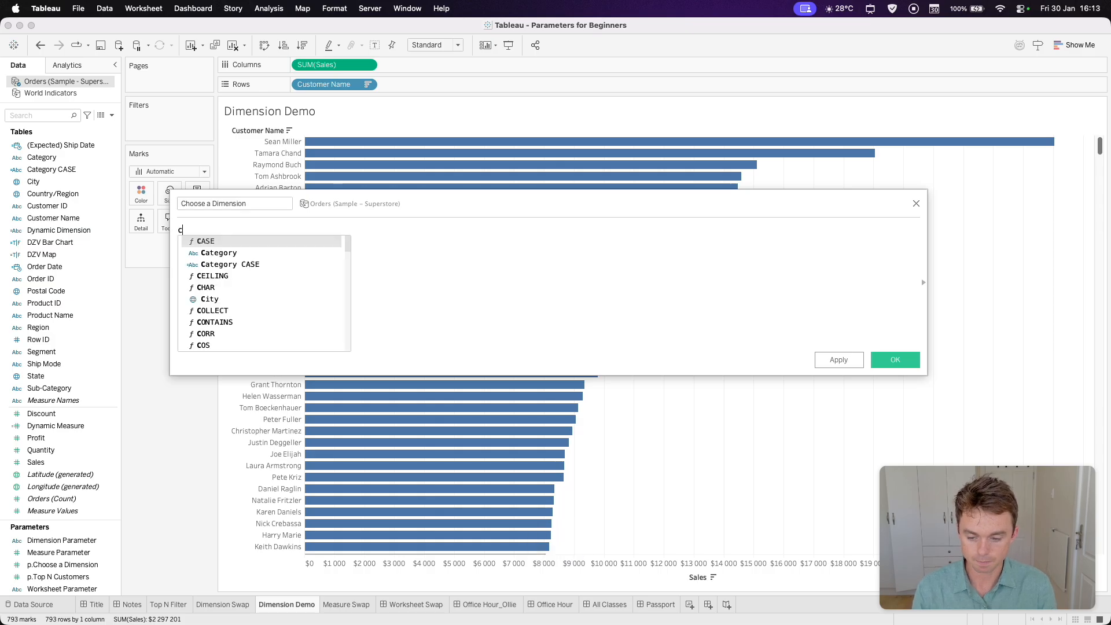
text(p.)
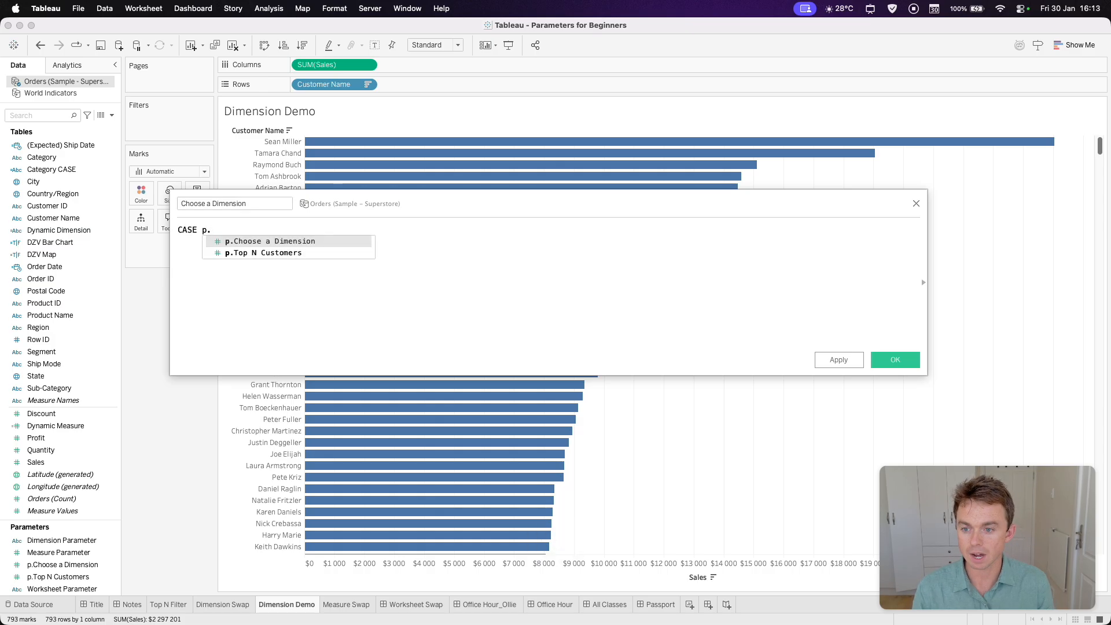
key(Return)
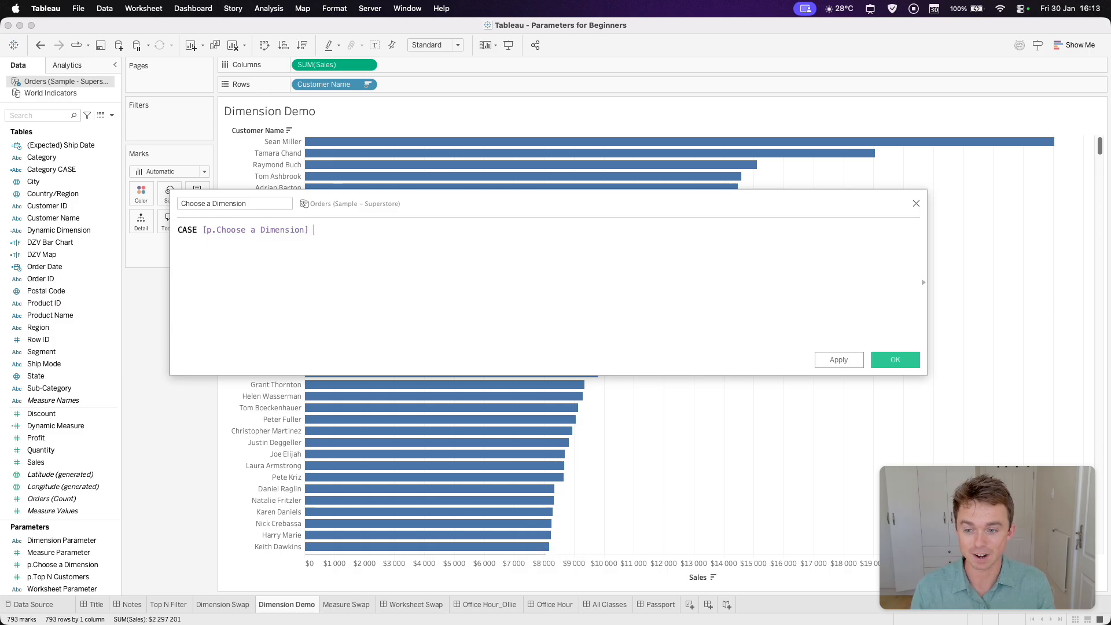
text(p.)
key(BackSpace)
key(BackSpace)
key(BackSpace)
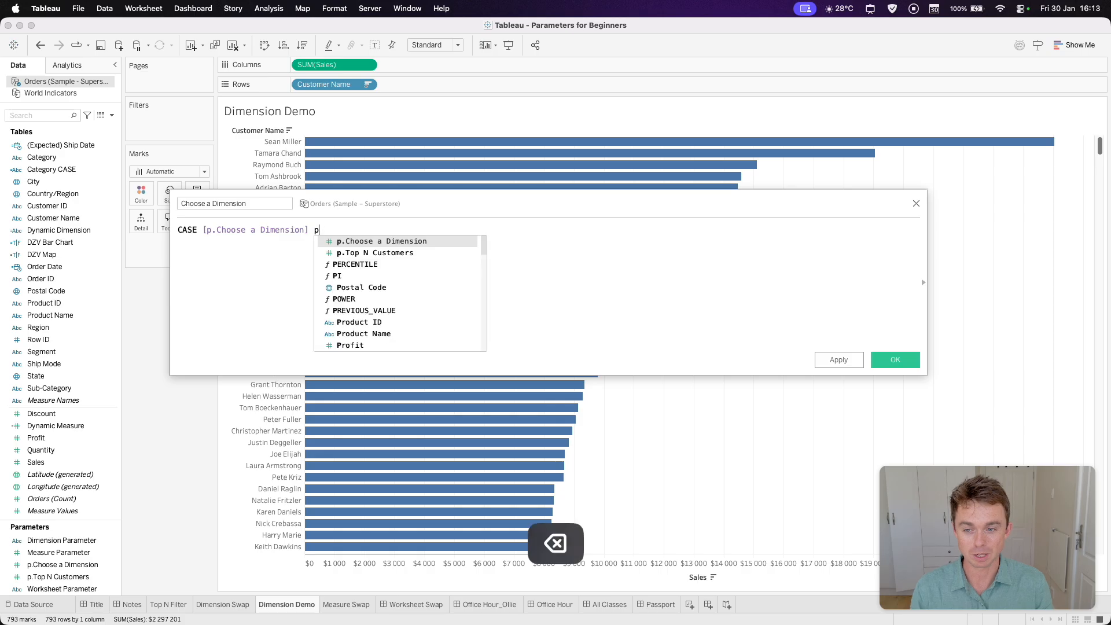
text(WHE)
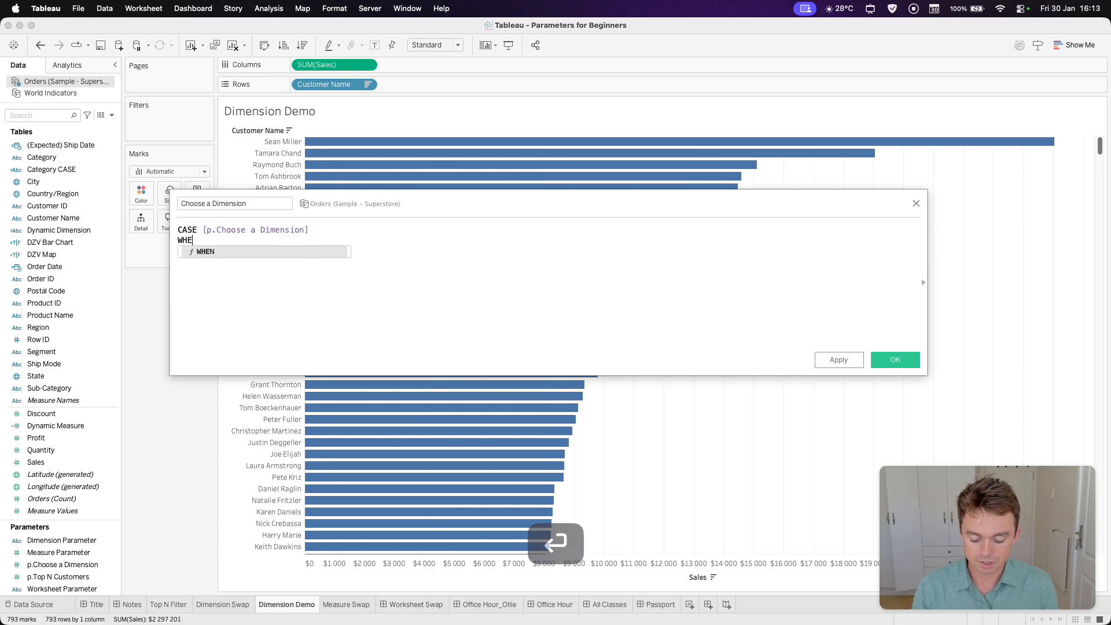
text(N 1 THEN)
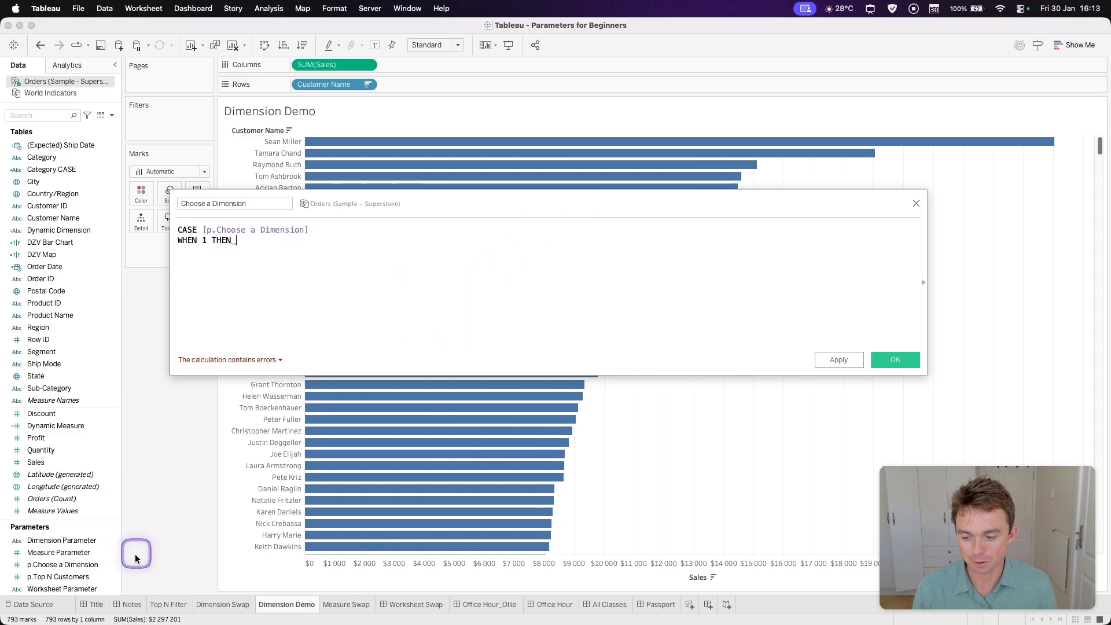
- Show the p.Choose a Dimension parameter control and display it as a single value list
right_click(77, 564)
click(116, 386)
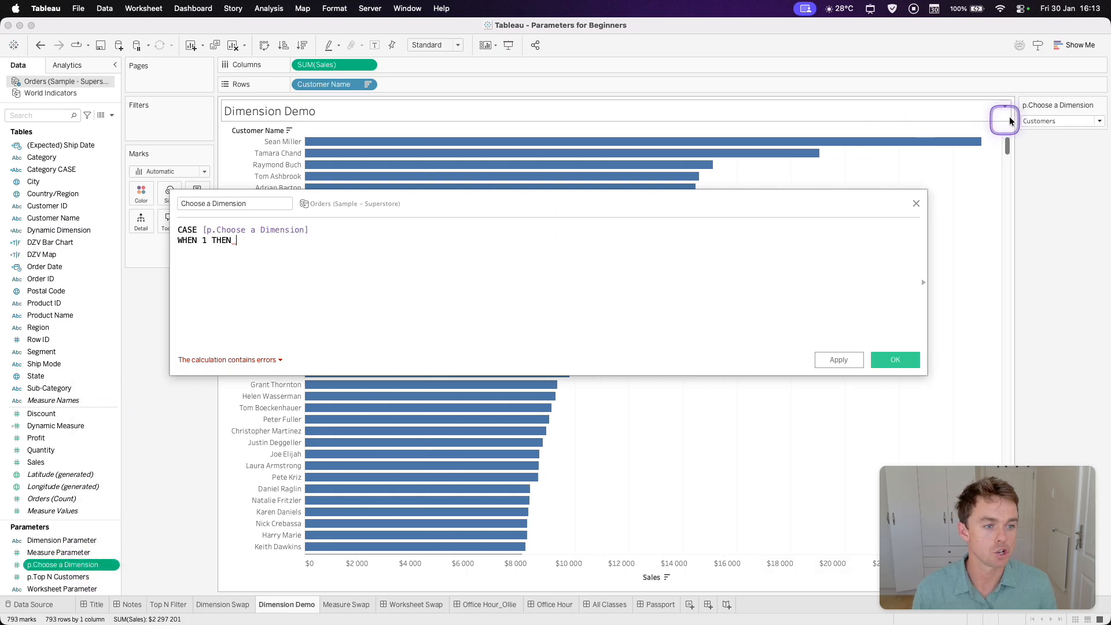
click(1100, 104)
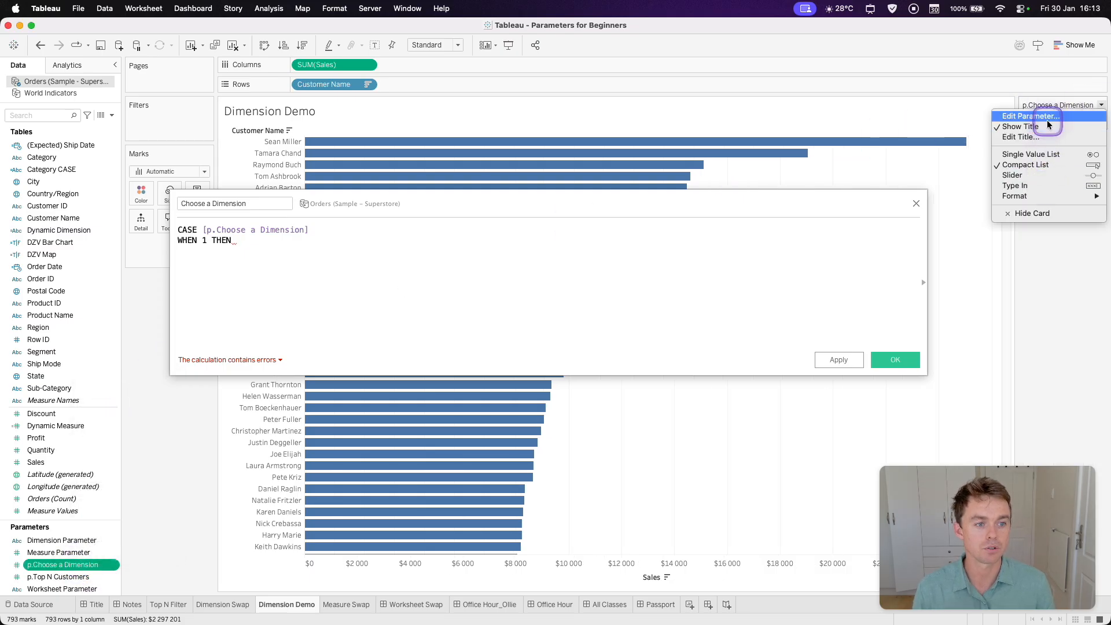
click(1058, 156)
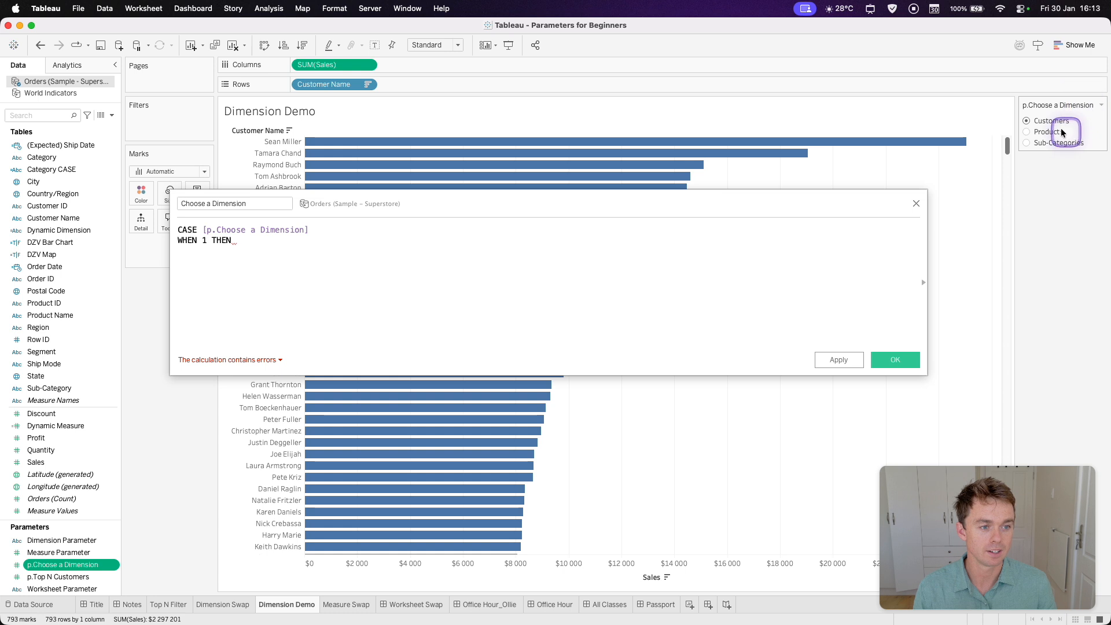
- Complete the WHEN 1 branch of the formula so that it returns [Customer Name]
click(571, 248)
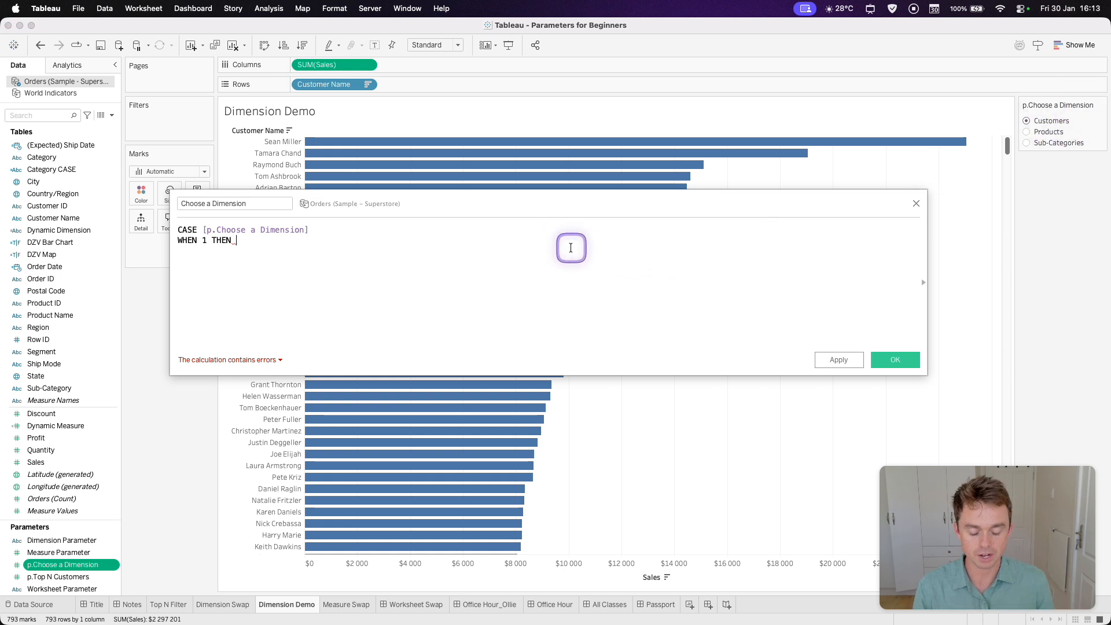
text(")
key(BackSpace)
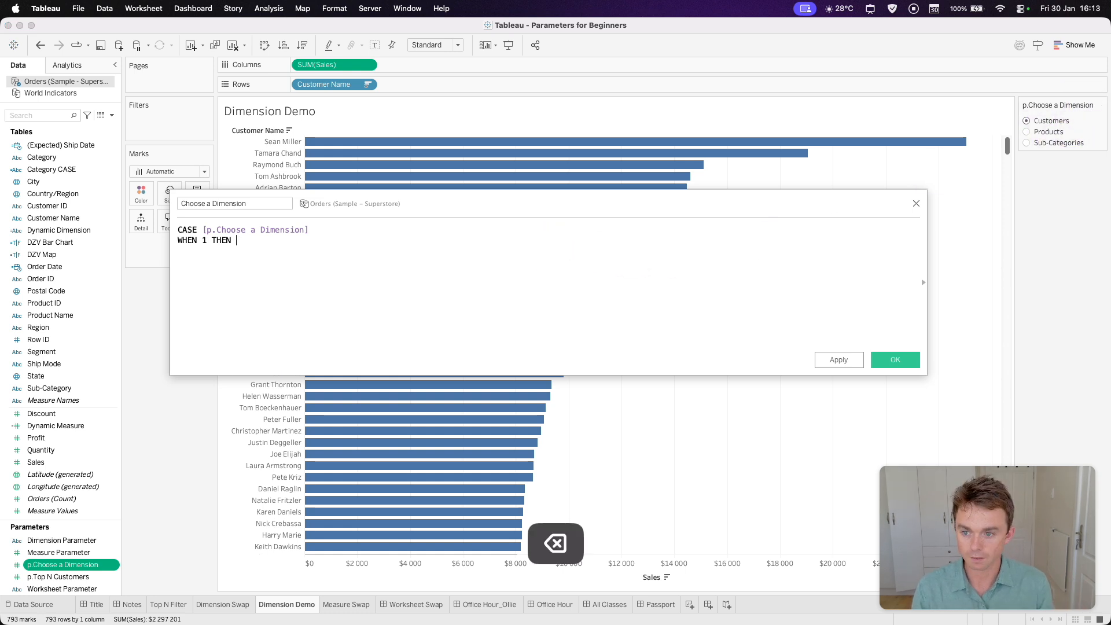
text(cust)
key(Down)
key(Return)
key(Return)
- Add the branch WHEN 2 THEN [Product Name] to the CASE formula
text(WHEN 2 THE)
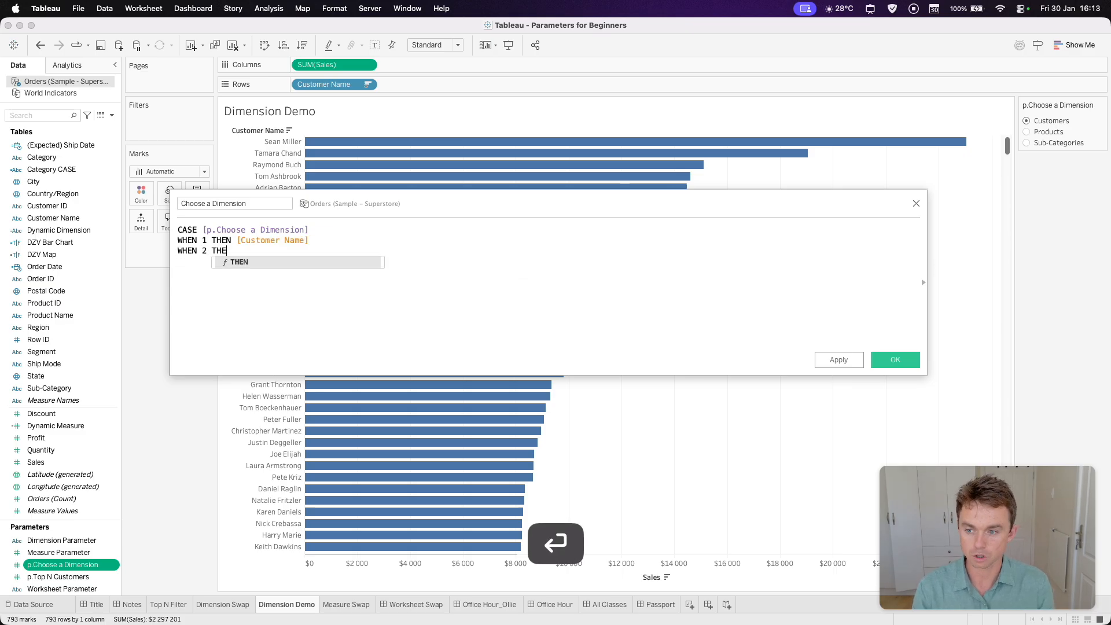
text(N prod)
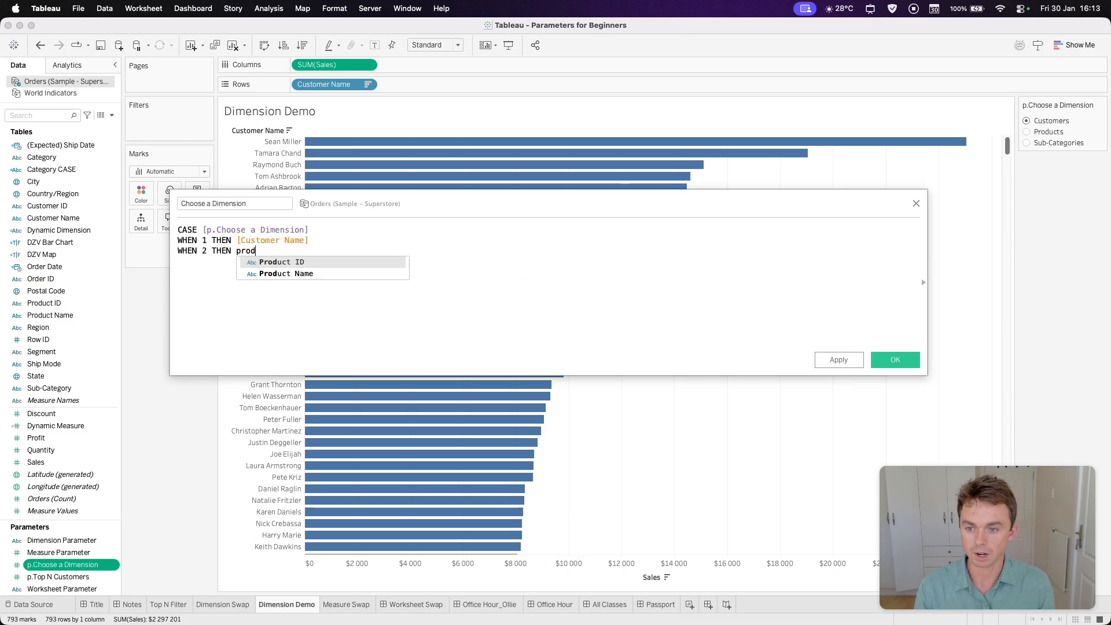
key(Down)
key(Tab)
- Add WHEN 3 THEN [Sub-Category], close the CASE formula with END and save the calculated field
text(WHEN 3 THE)
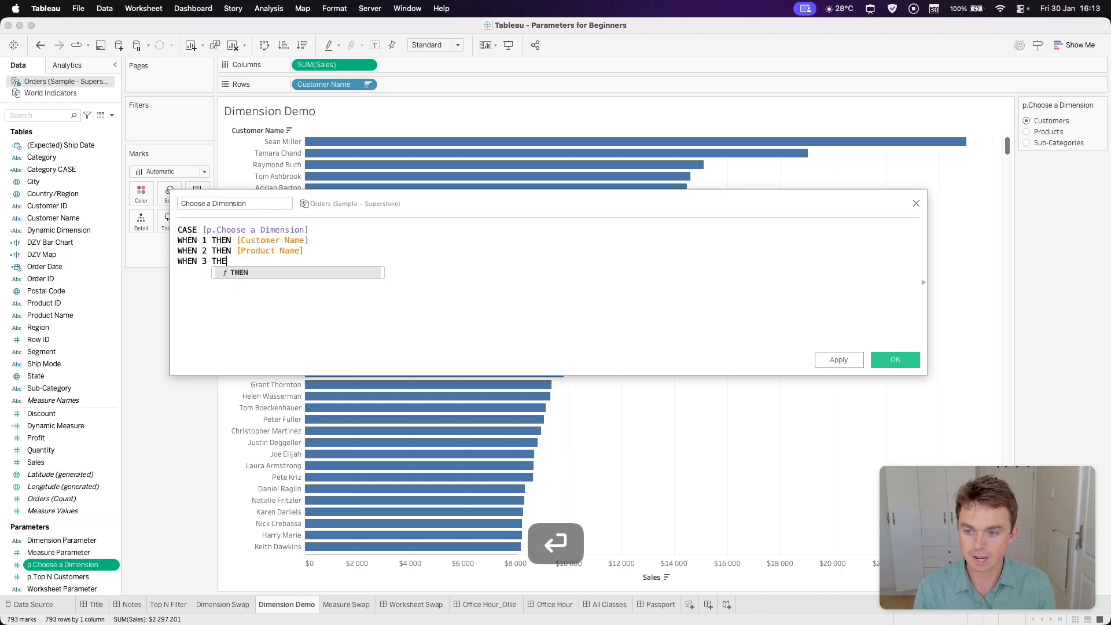
text(N sub)
key(Return)
key(Return)
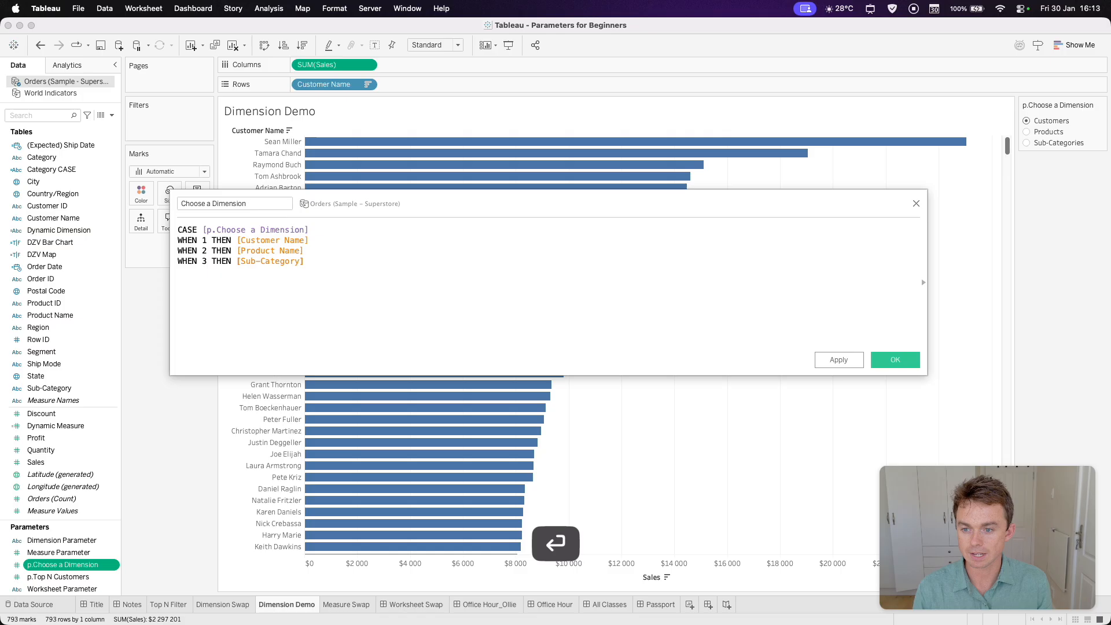
text(EN)
key(Return)
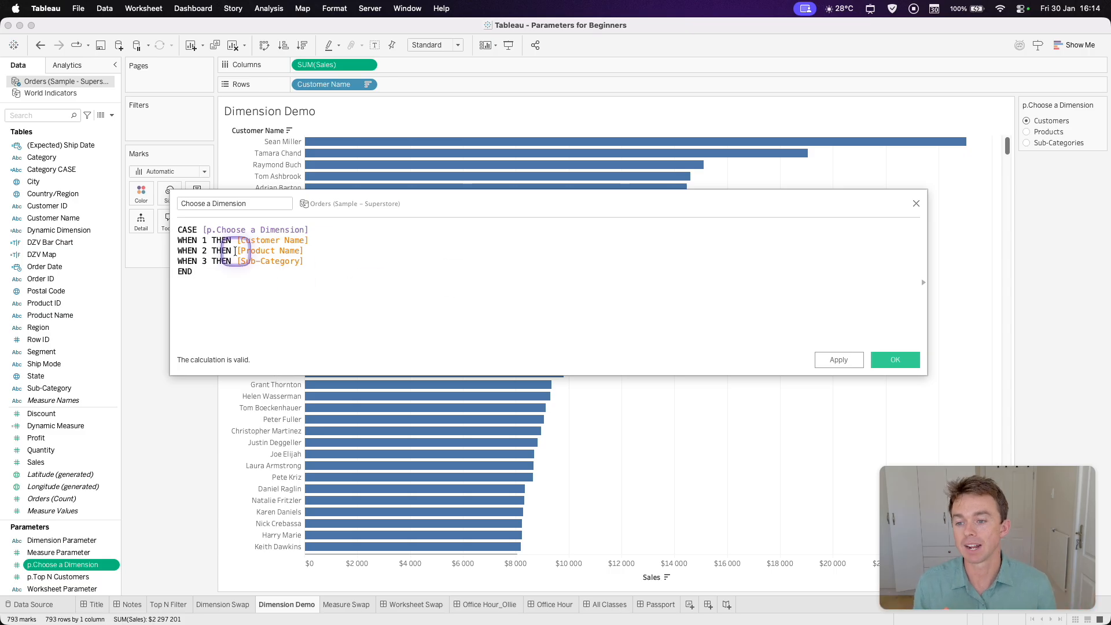
click(896, 360)
- Replace Customer Name on Rows with Choose a Dimension and sort the bars in descending order
drag(48, 183, 318, 84)
click(301, 45)
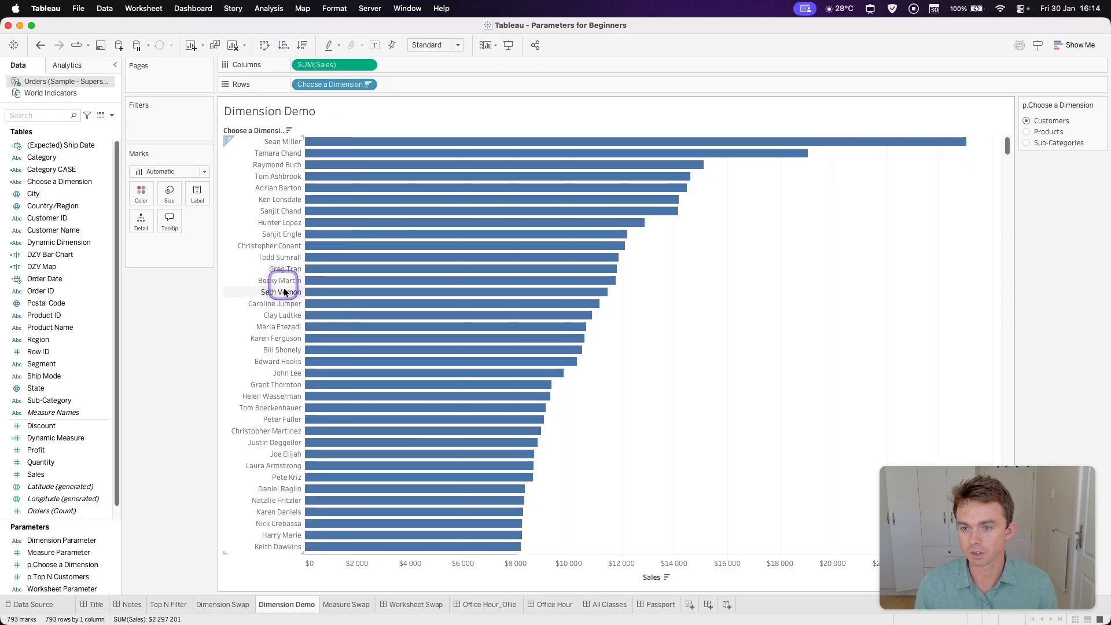
- Test the dimension swap by switching p.Choose a Dimension between Products, Sub-Categories and Customers, ending on Customers
mouse_move(803, 145)
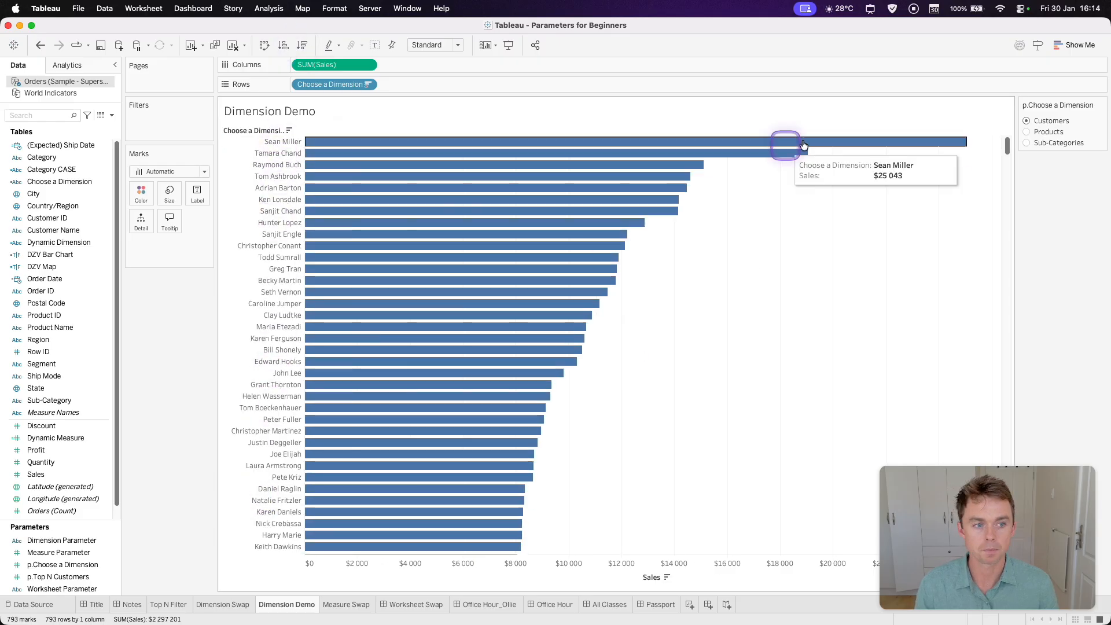
click(1026, 132)
click(1025, 143)
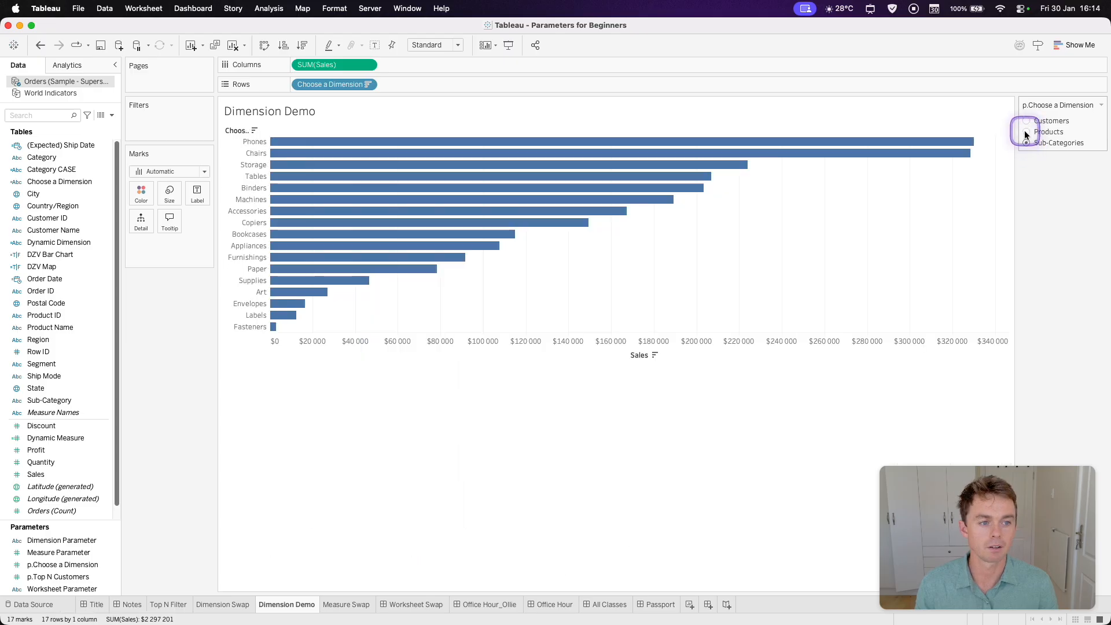
click(1026, 121)
click(1026, 132)
click(1025, 122)
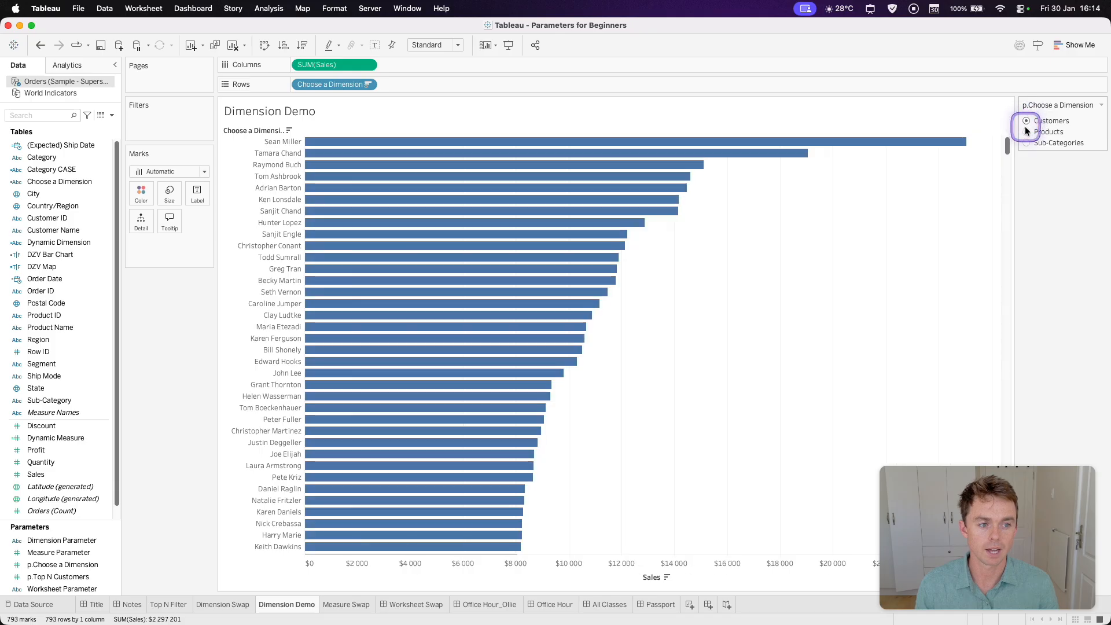
click(1026, 142)
click(1025, 122)
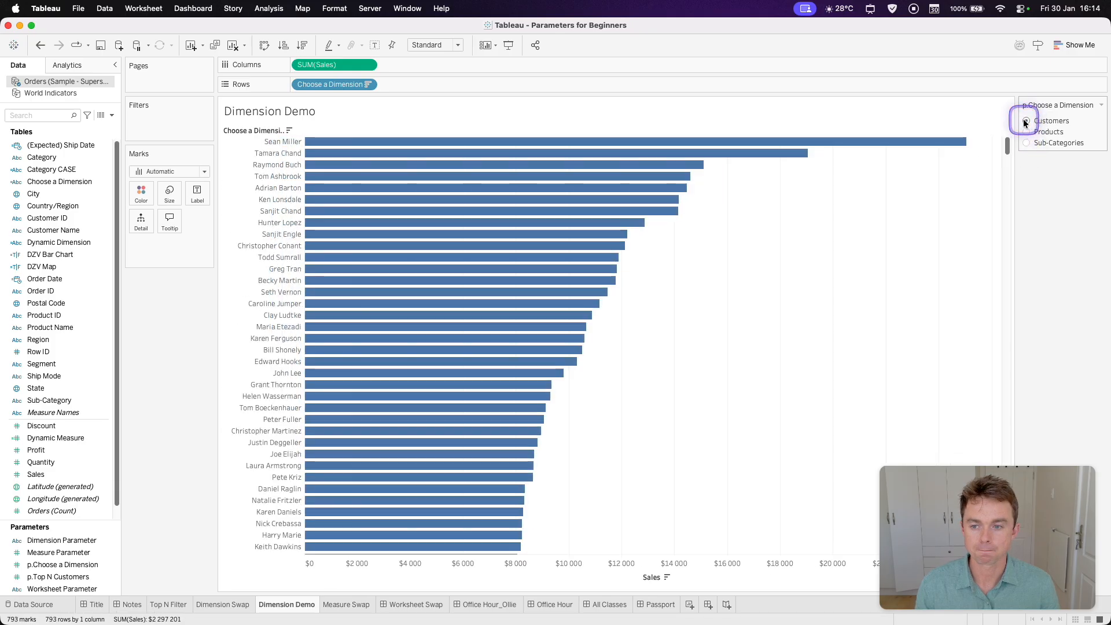
- View the Dimension Swap sheet and switch its Dimension Parameter to Product and back to Customer
click(220, 603)
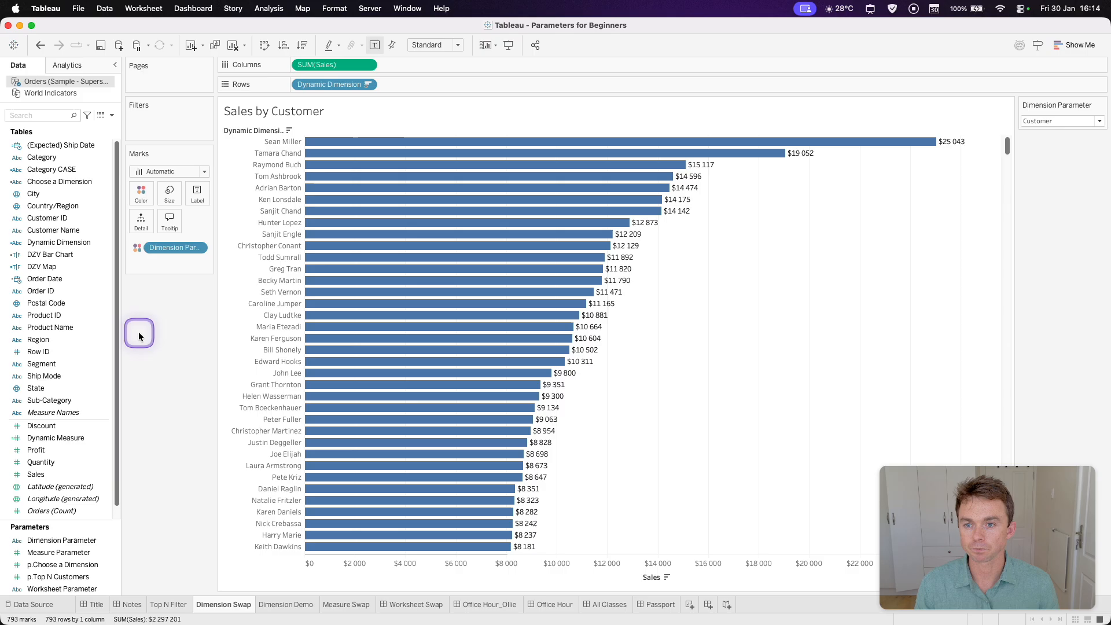
click(1074, 120)
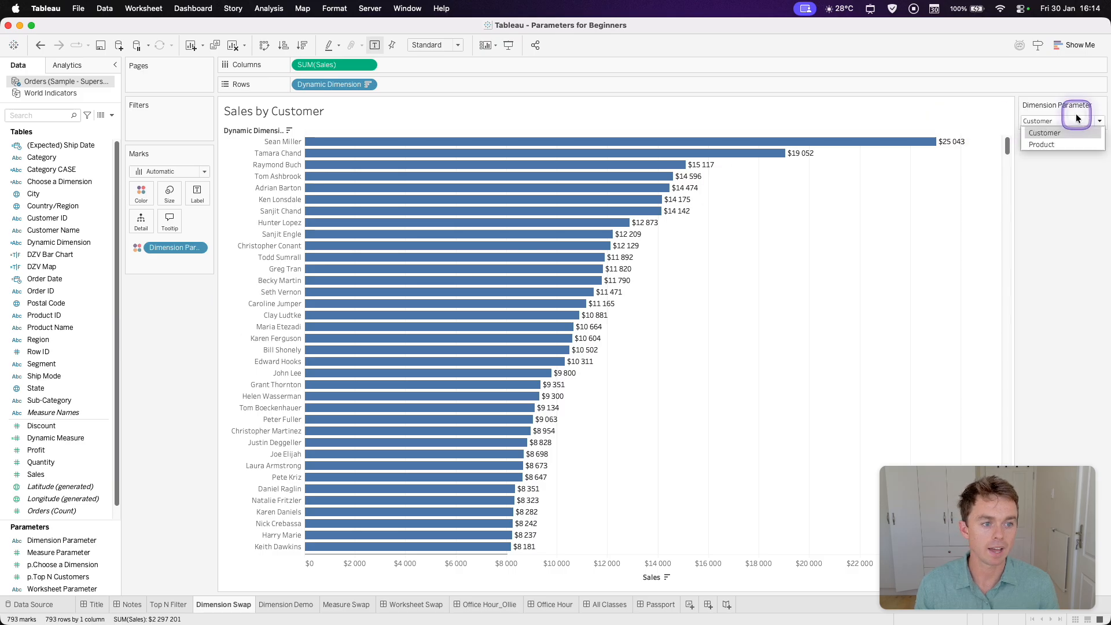
click(1049, 145)
click(1063, 120)
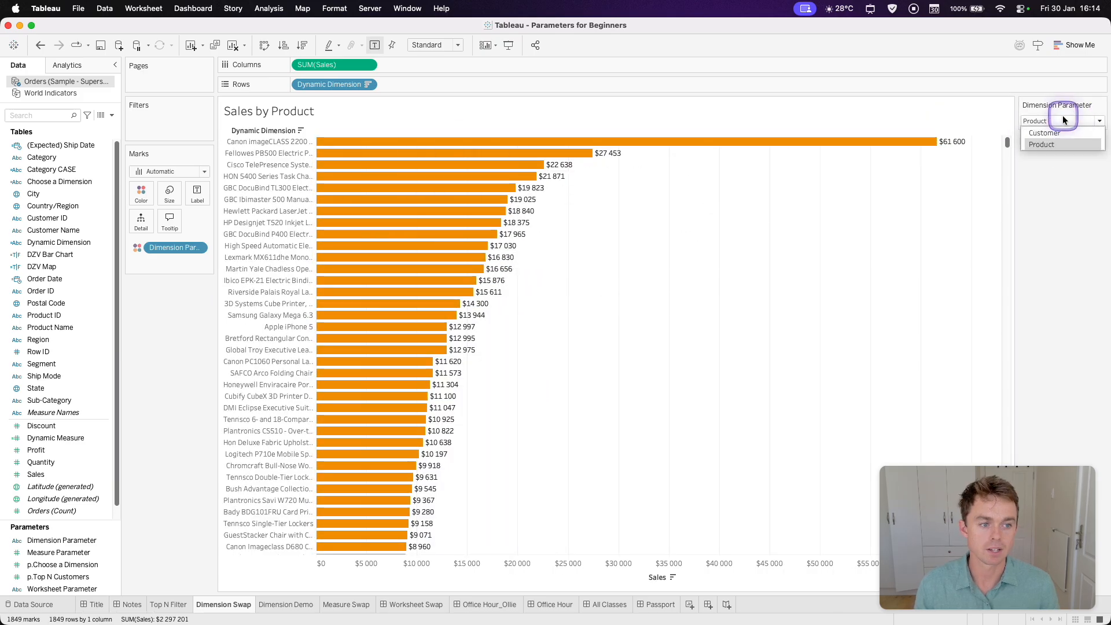
click(1044, 133)
- Color the bars on the Dimension Demo sheet by the Choose a Dimension field
click(286, 604)
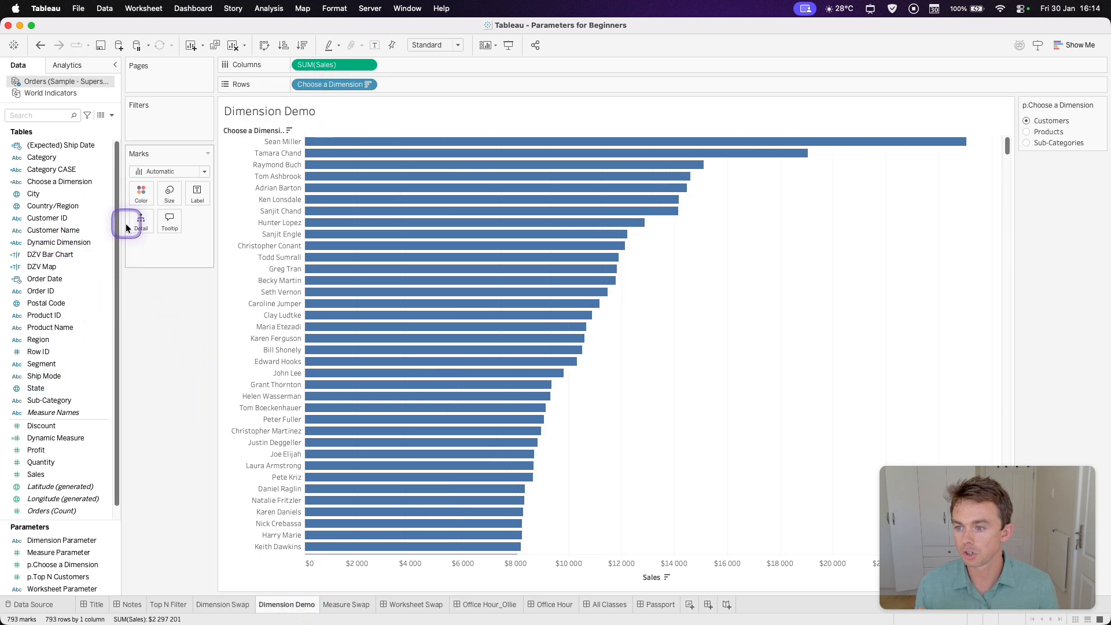
click(68, 183)
drag(68, 183, 142, 193)
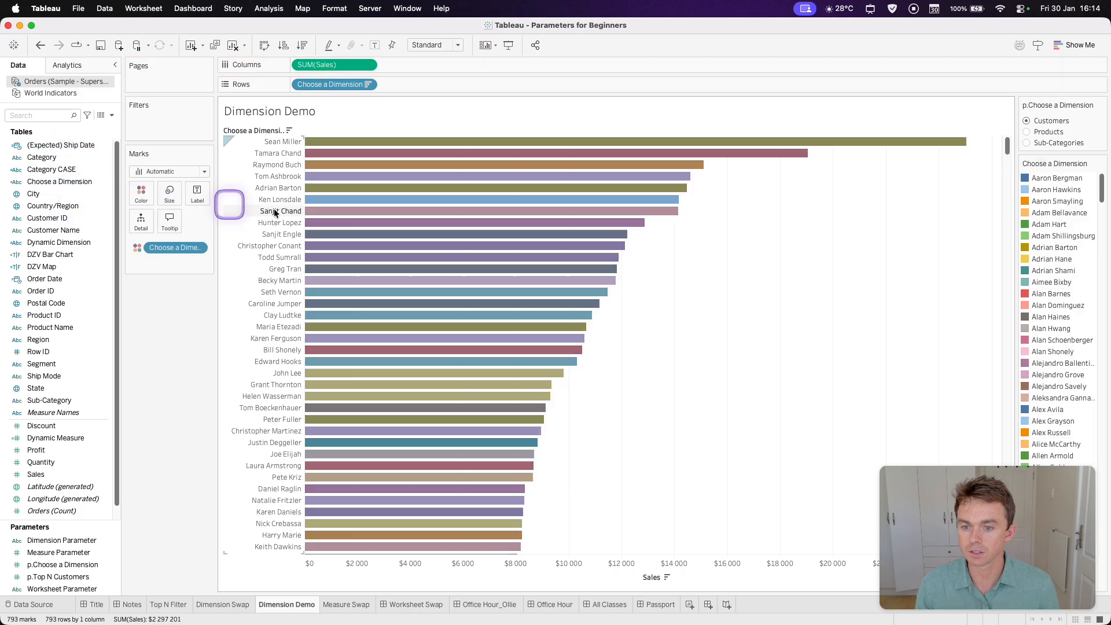
- Check the coloring with Sub-Categories and Customers, return to Sub-Categories, and remove Choose a Dimension from Color
click(1027, 143)
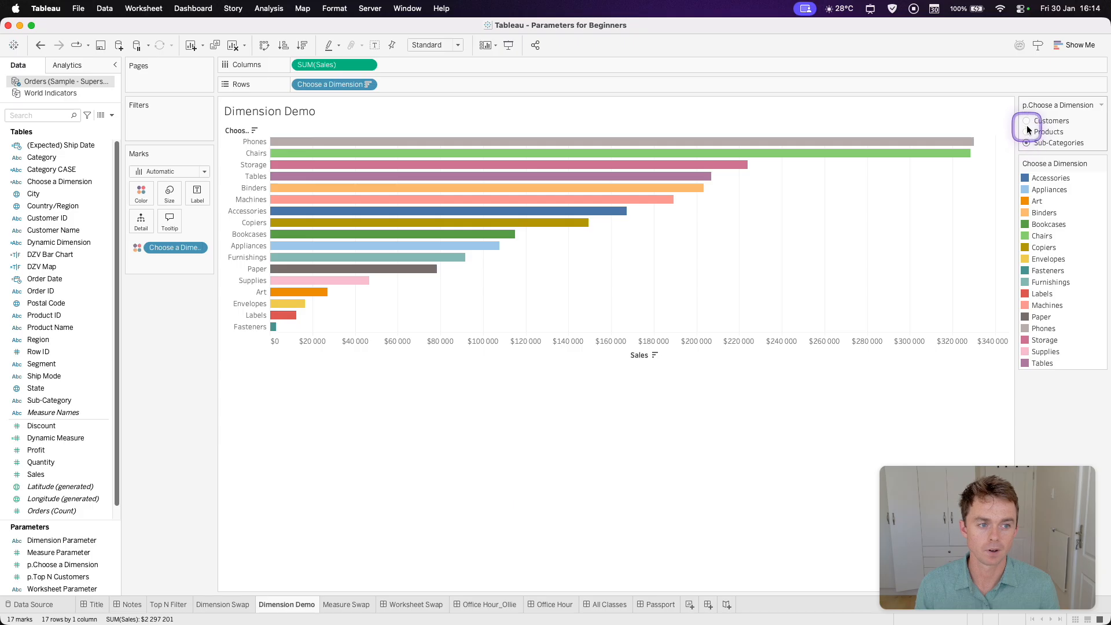
click(1026, 122)
click(1026, 143)
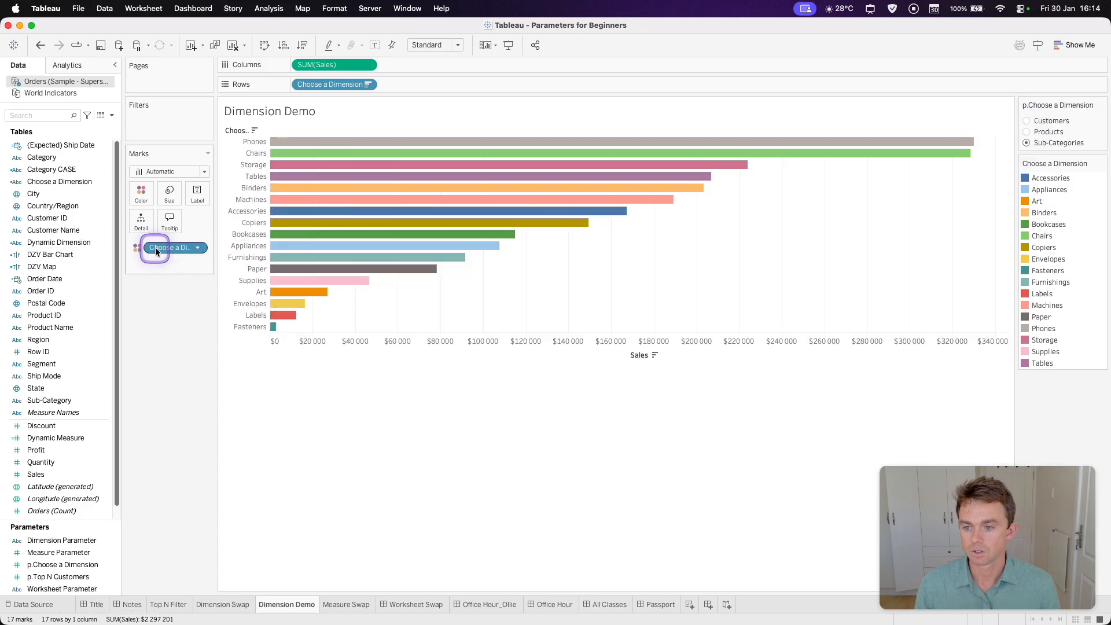
drag(155, 251, 168, 342)
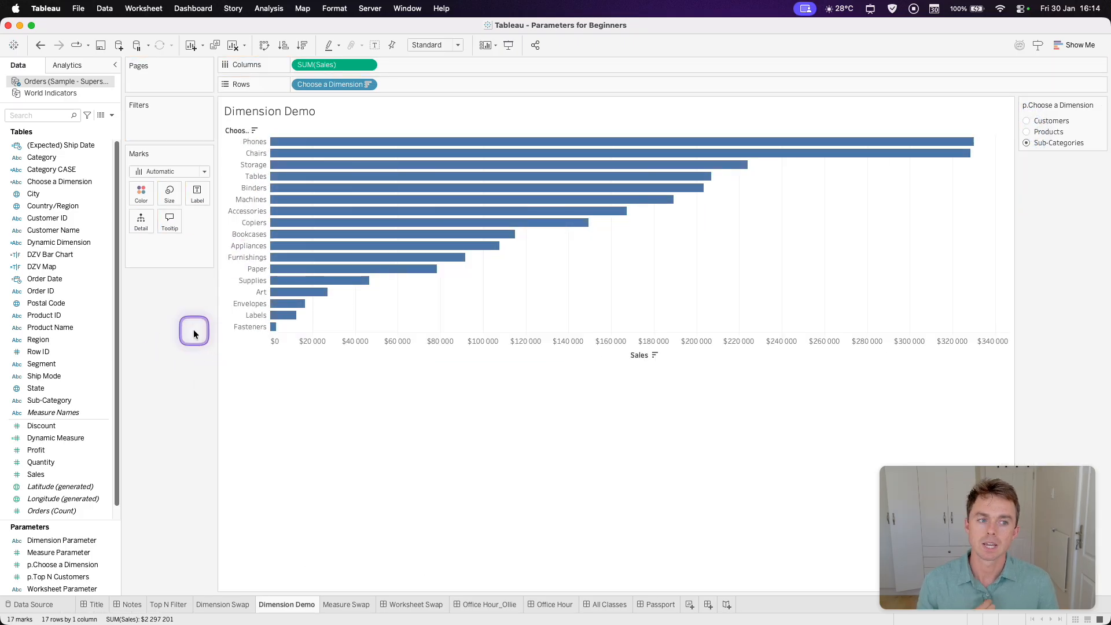
- Duplicate the Choose a Dimension calculated field
click(77, 243)
click(74, 182)
right_click(73, 182)
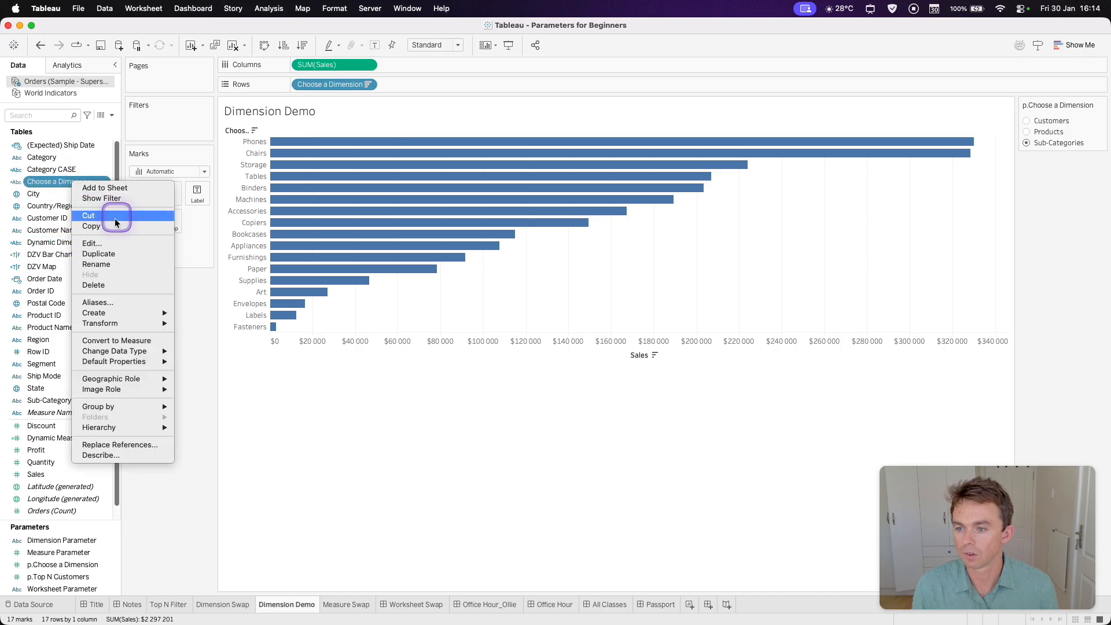
click(113, 253)
- In the copied Choose a Dimension calculation, replace the Customer Name and Product Name results with the strings 'Customers' and 'Products'
right_click(72, 194)
click(112, 257)
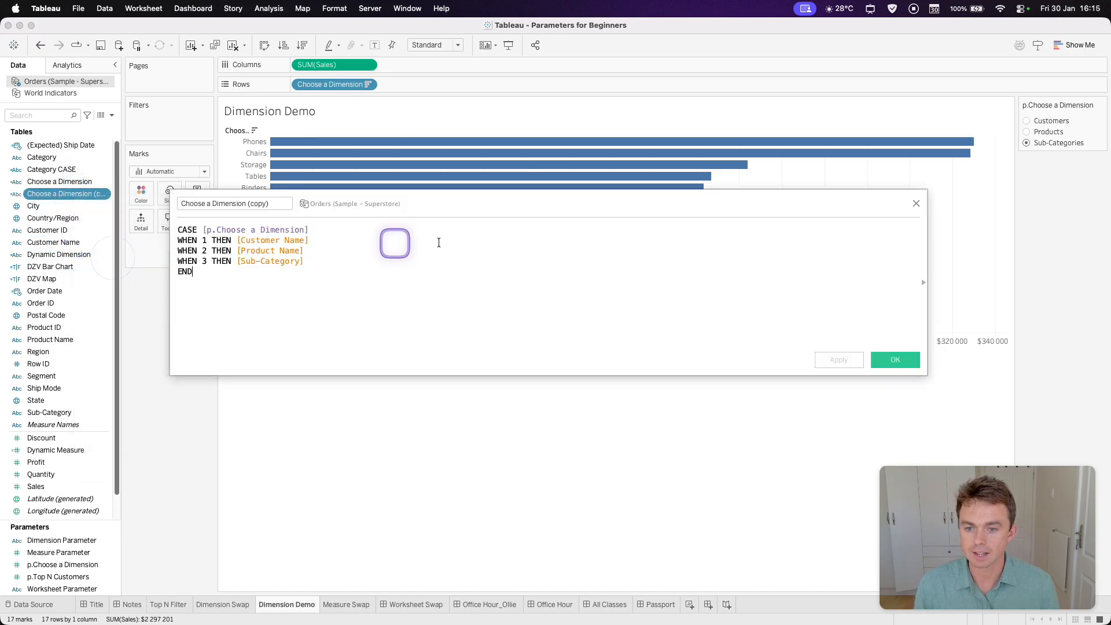
drag(319, 238, 242, 240)
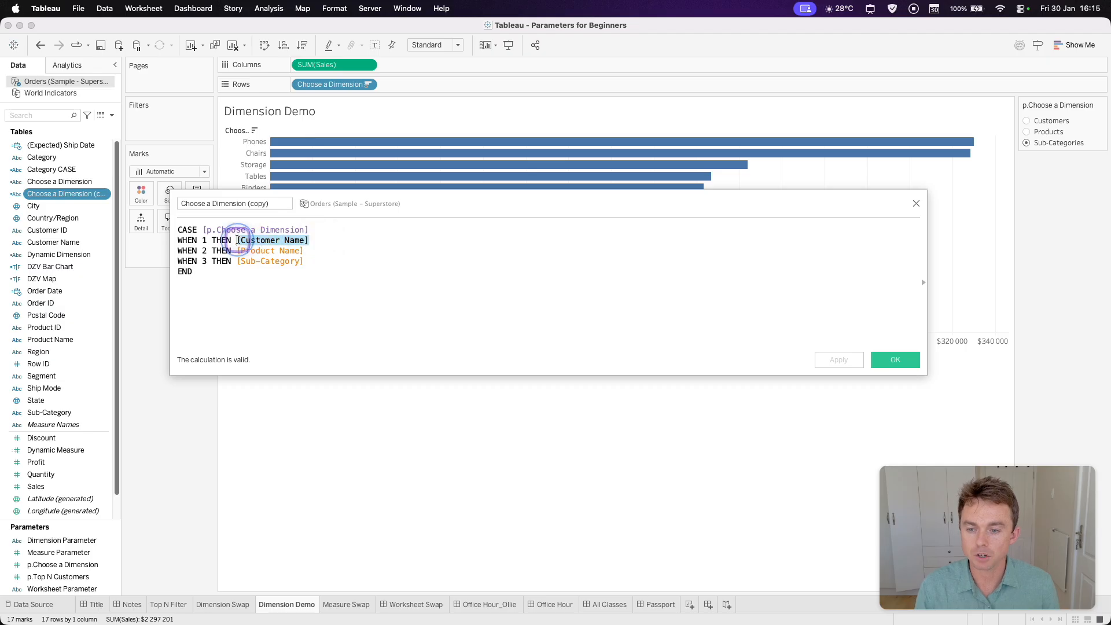
text(')
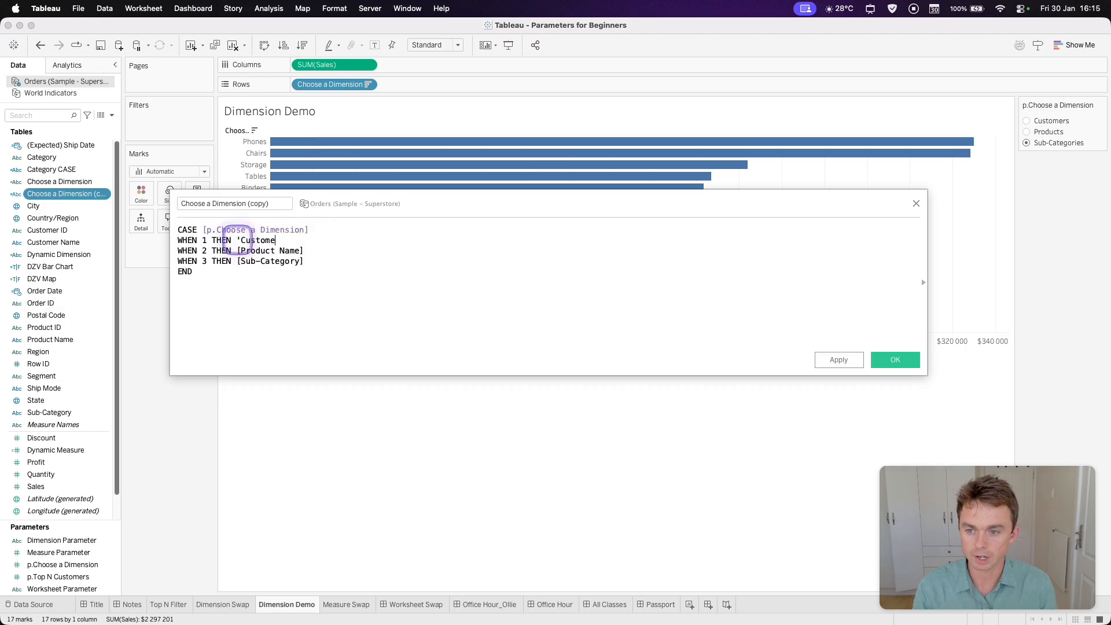
text(Customers')
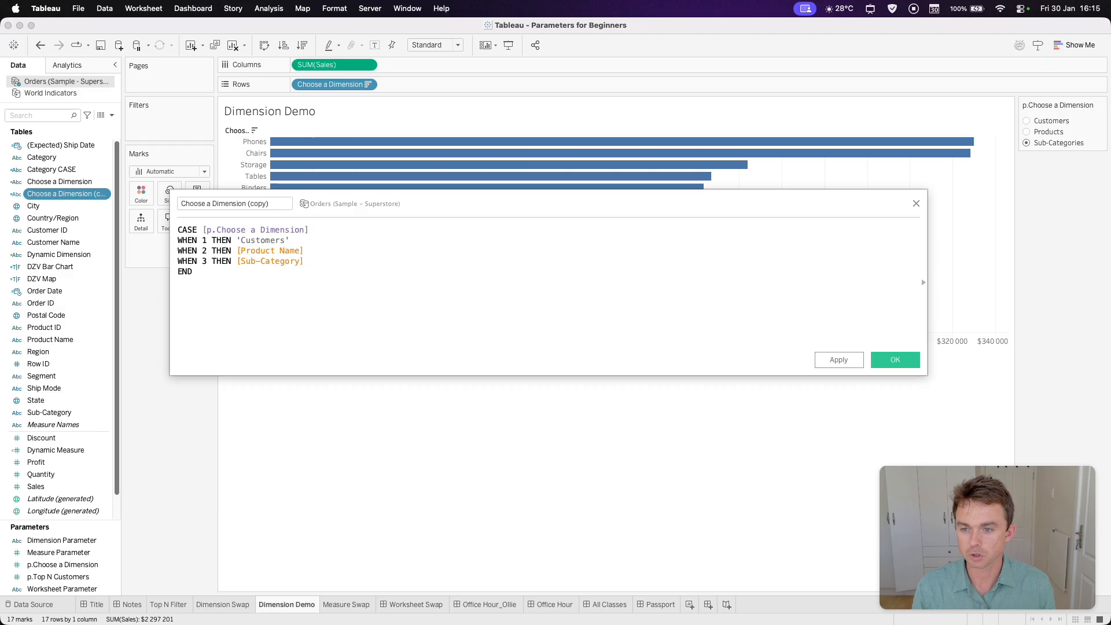
drag(305, 251, 236, 250)
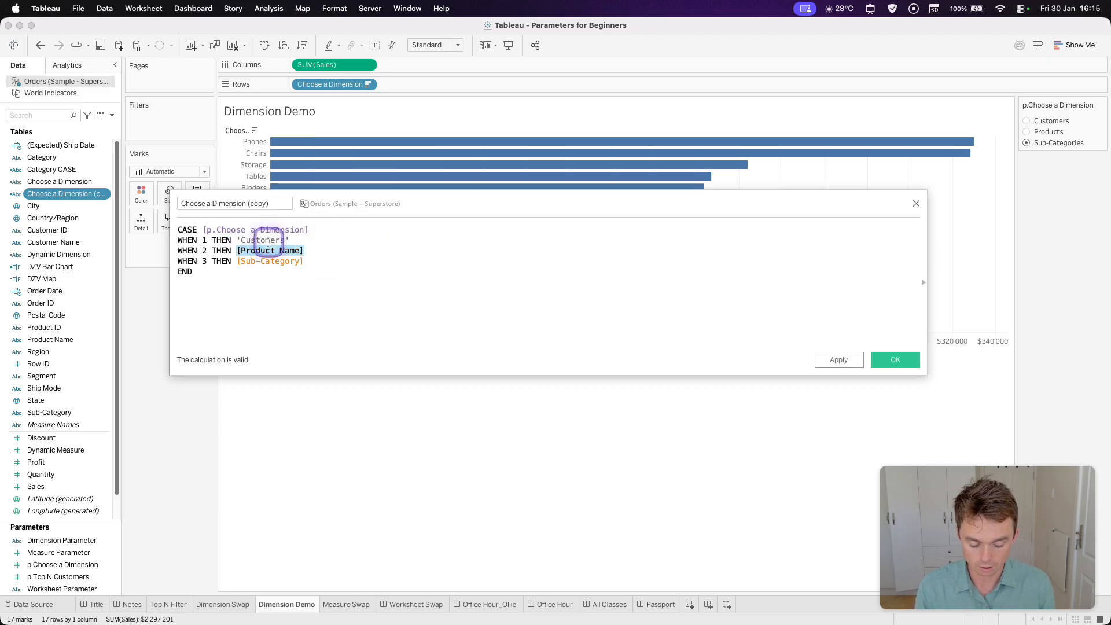
text('P)
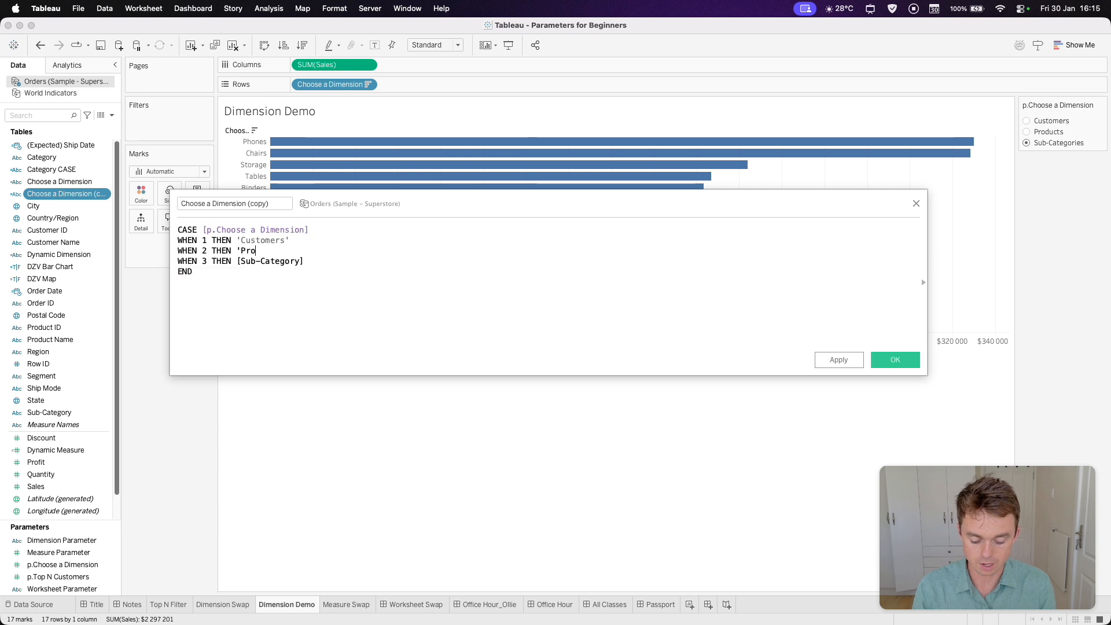
- Replace the Sub-Category result in the copied calculation with the string 'Sub-Categories' and save the calculation
key(Down)
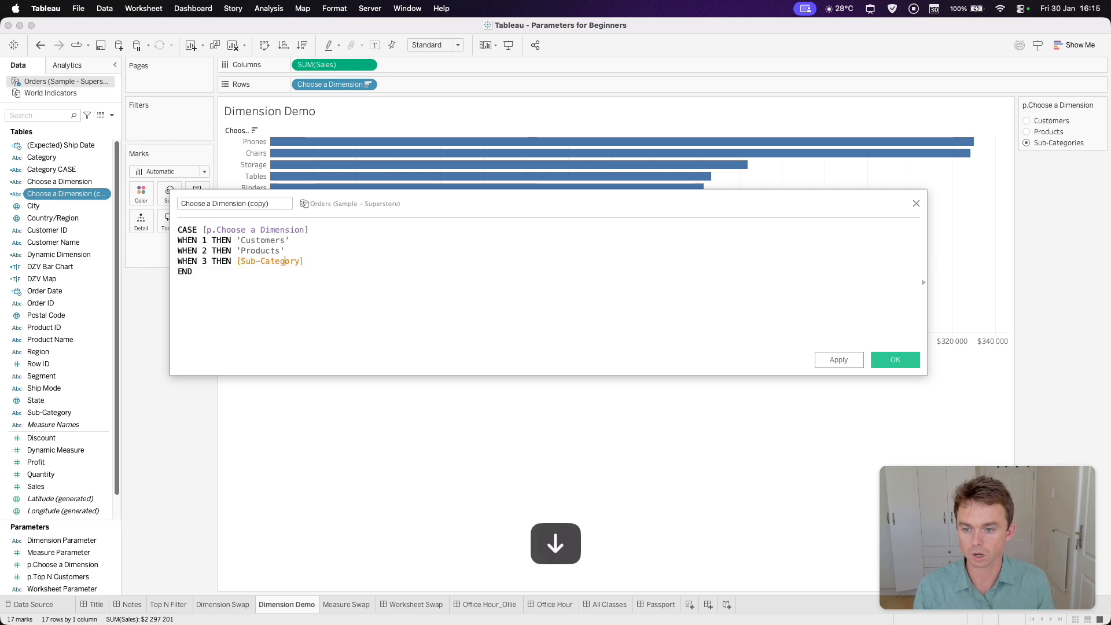
key(super+Right)
key(super+Left)
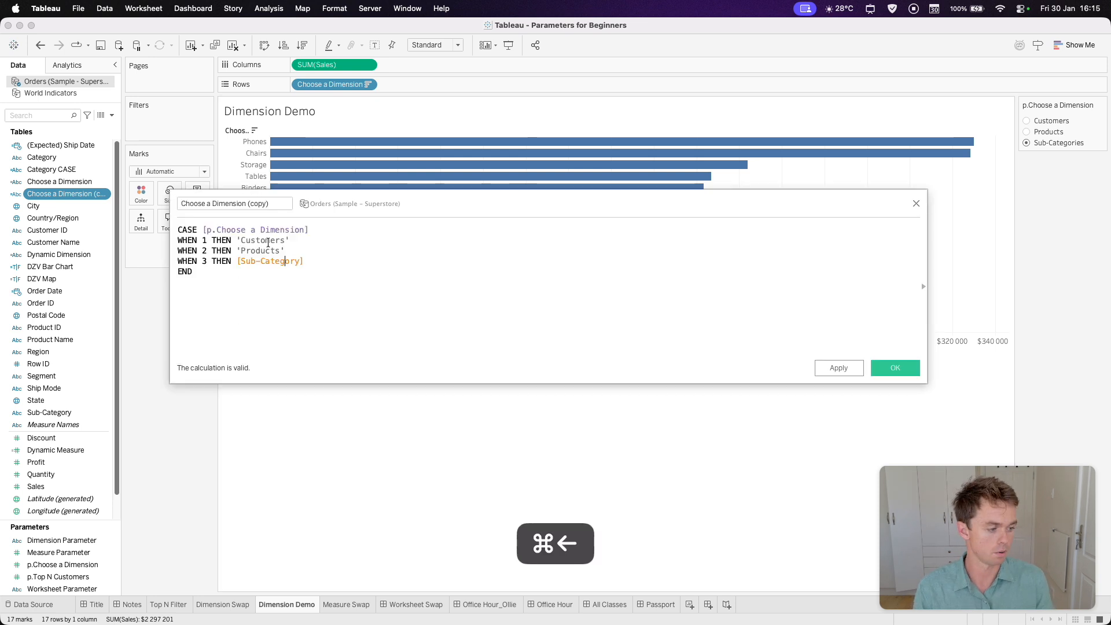
drag(307, 260, 250, 260)
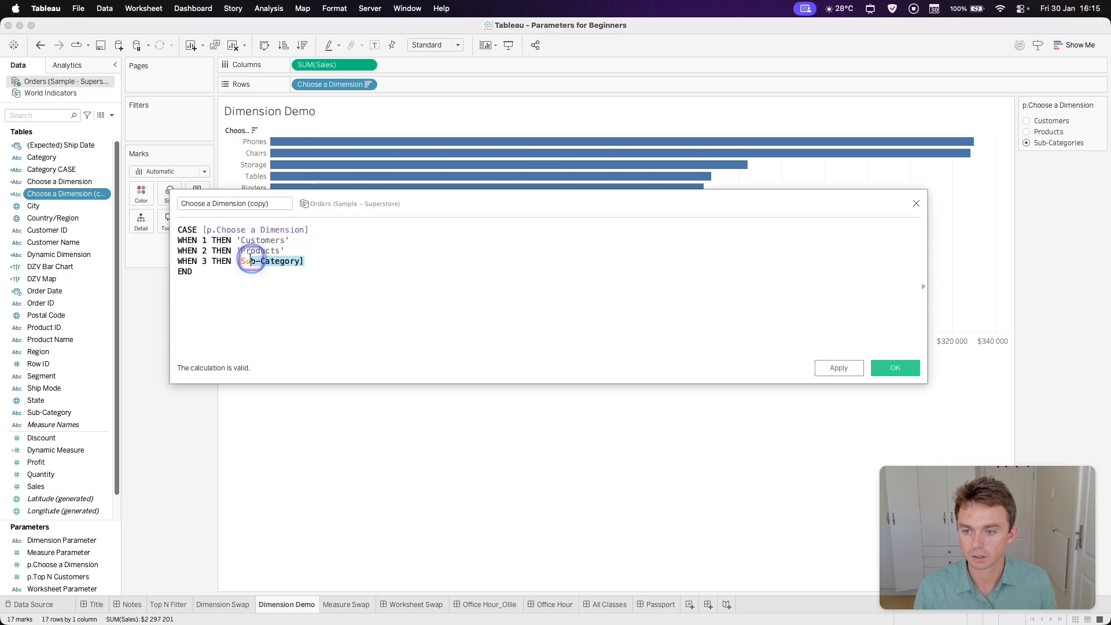
text(';)
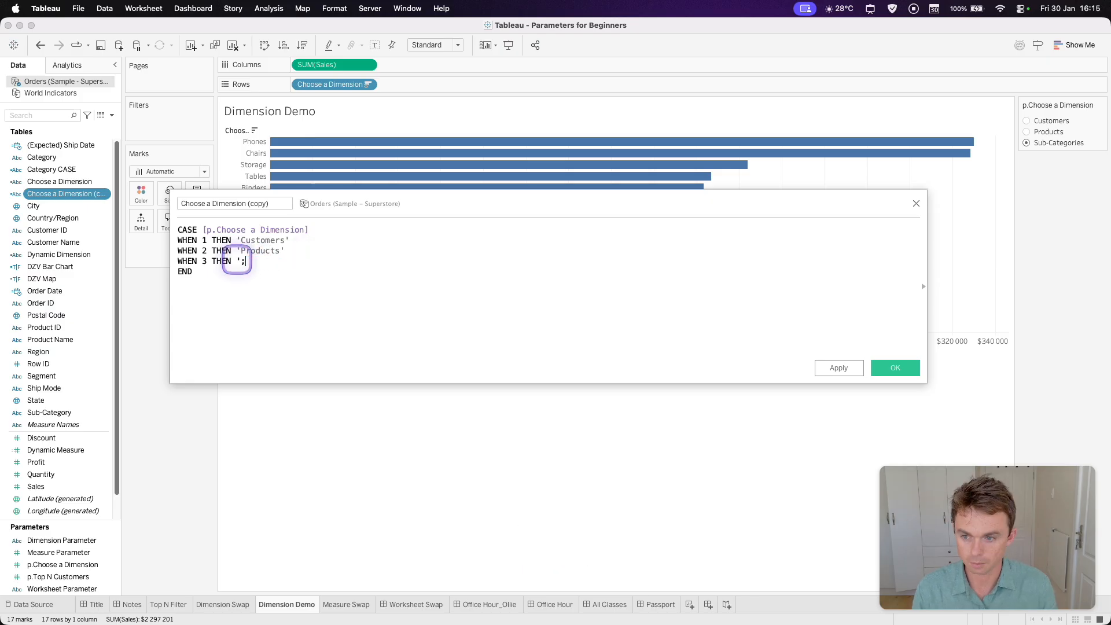
key(BackSpace)
text(Sub-Categories')
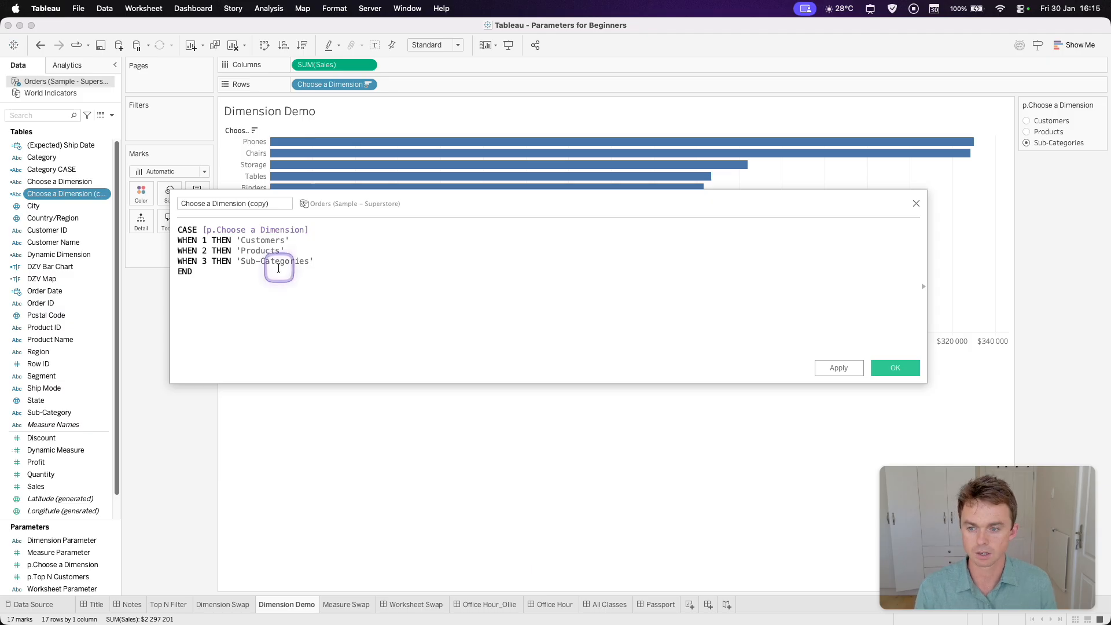
click(895, 368)
- Color the bars by the copied Choose a Dimension field and check it by cycling the parameter through Products, Sub-Categories and Customers, ending on Customers
drag(34, 194, 152, 198)
click(1026, 131)
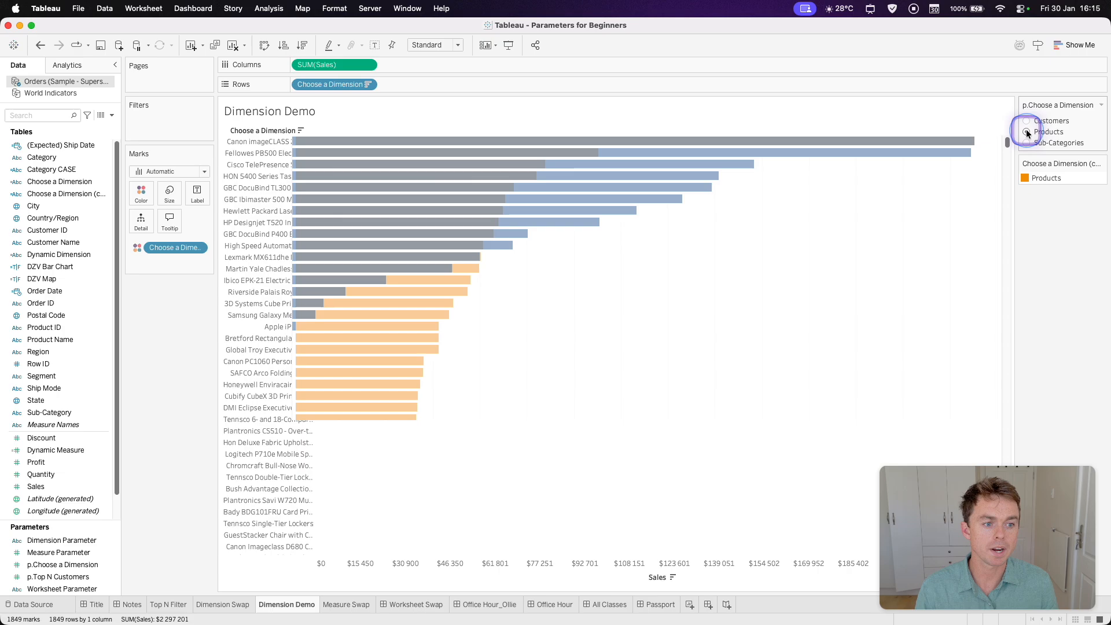
click(1025, 121)
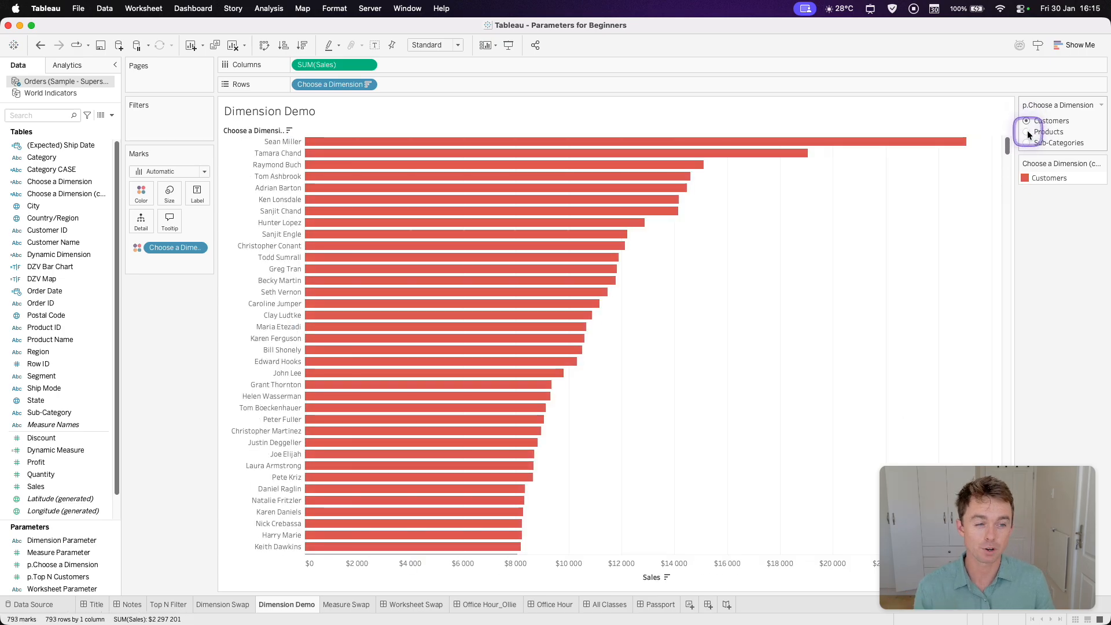
click(1027, 132)
click(1027, 143)
click(1027, 132)
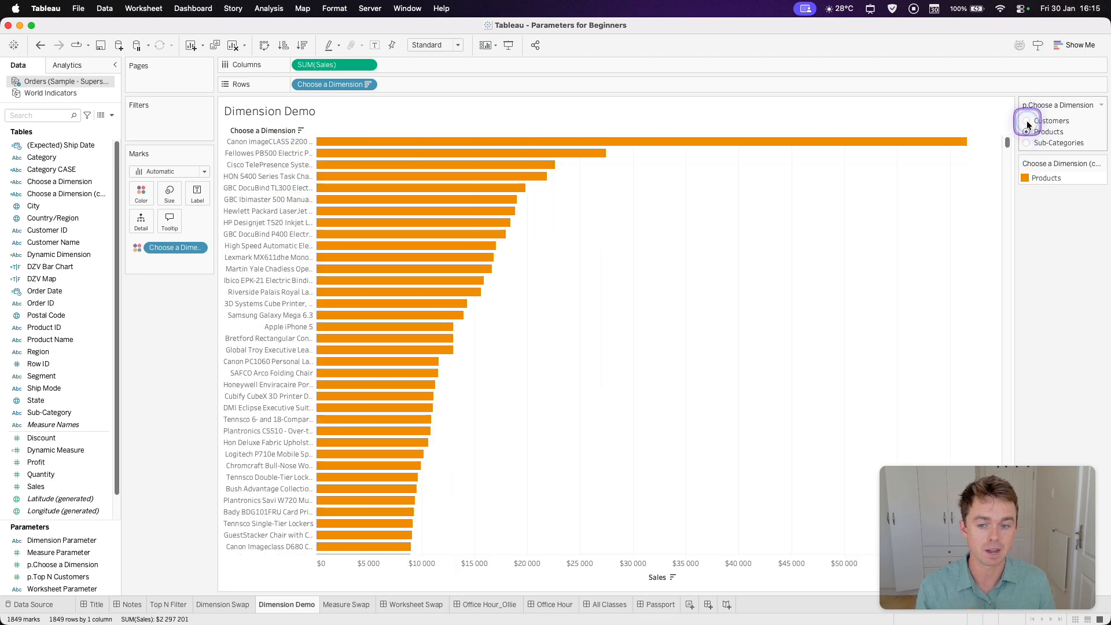
click(1026, 121)
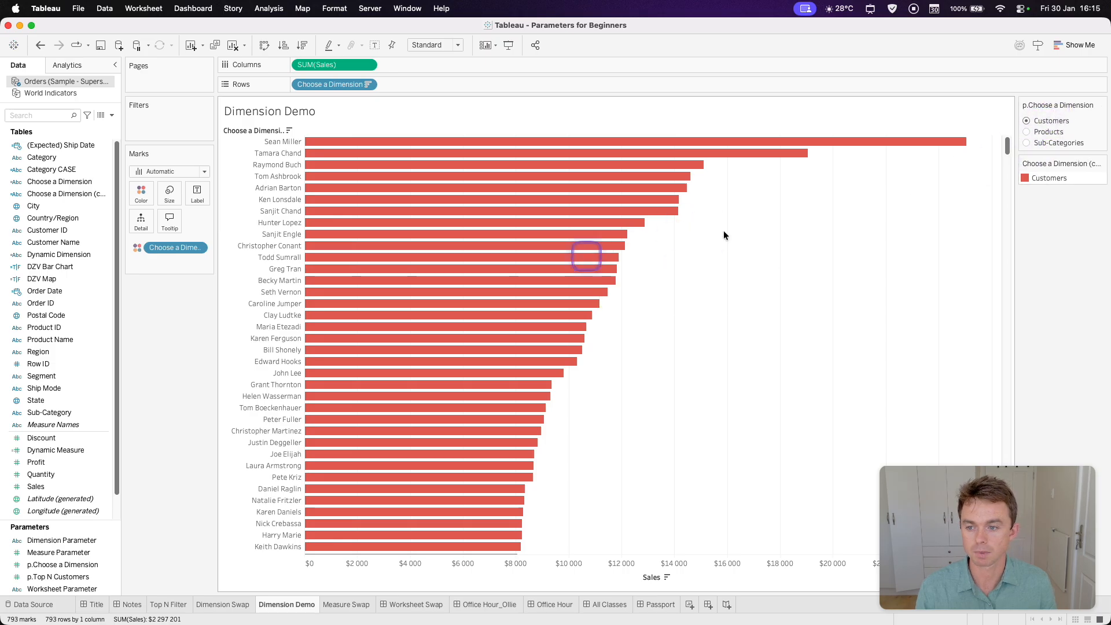
click(1026, 132)
click(1026, 142)
click(1026, 131)
click(1027, 121)
- Duplicate the Dimension Demo sheet and place the copy directly after the Measure Swap sheet
right_click(319, 599)
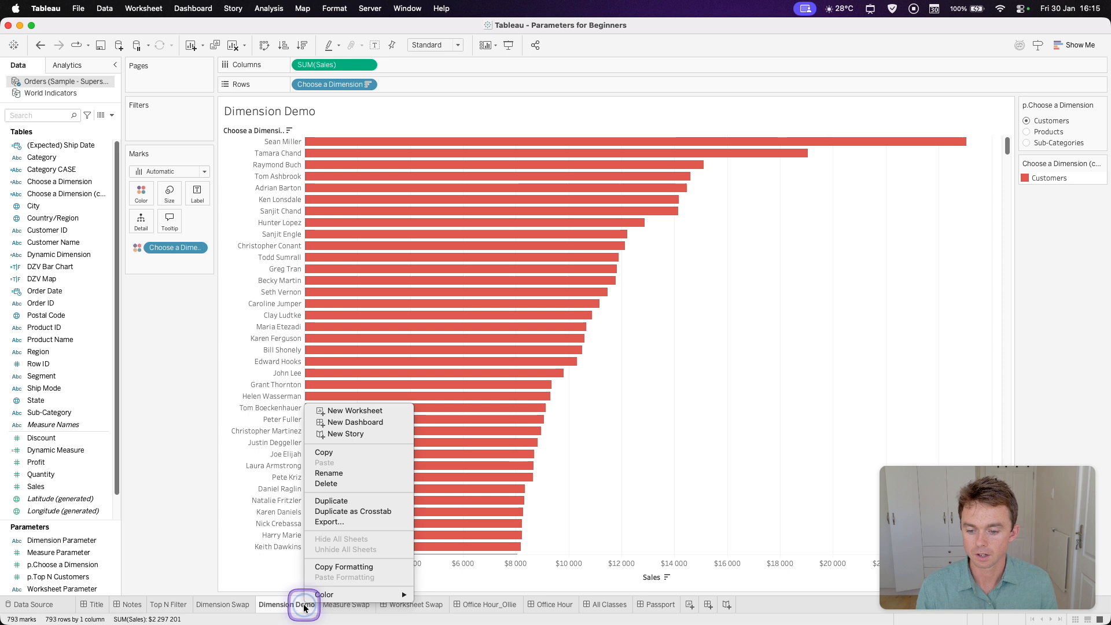
click(371, 501)
drag(349, 604, 450, 608)
- Rename the duplicated sheet as Measure Swap Demo
double_click(440, 604)
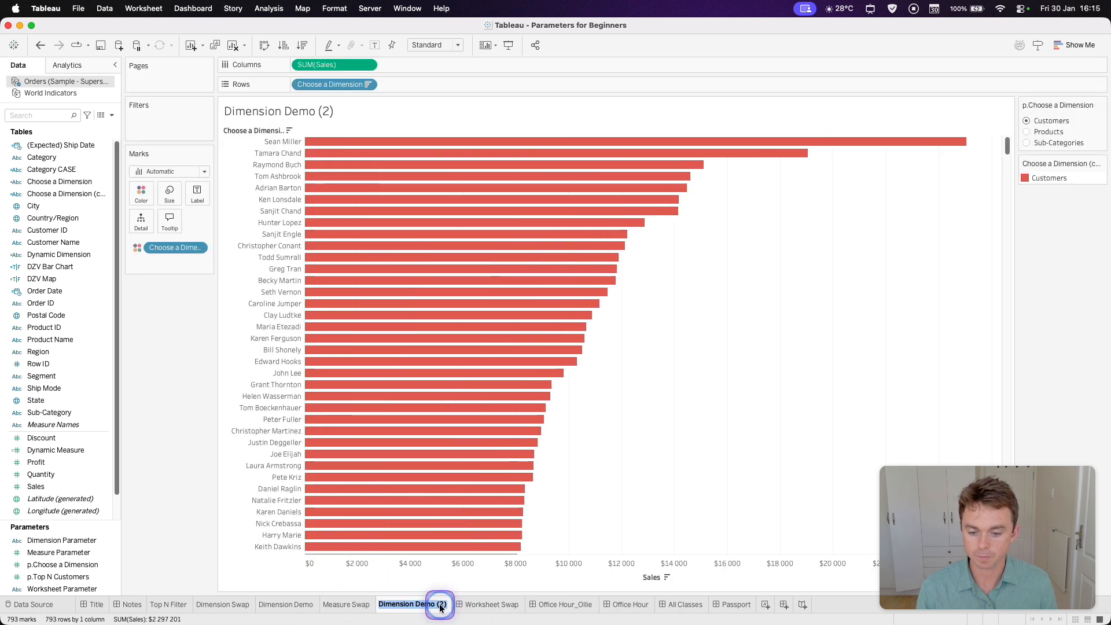
text(Measure Swap)
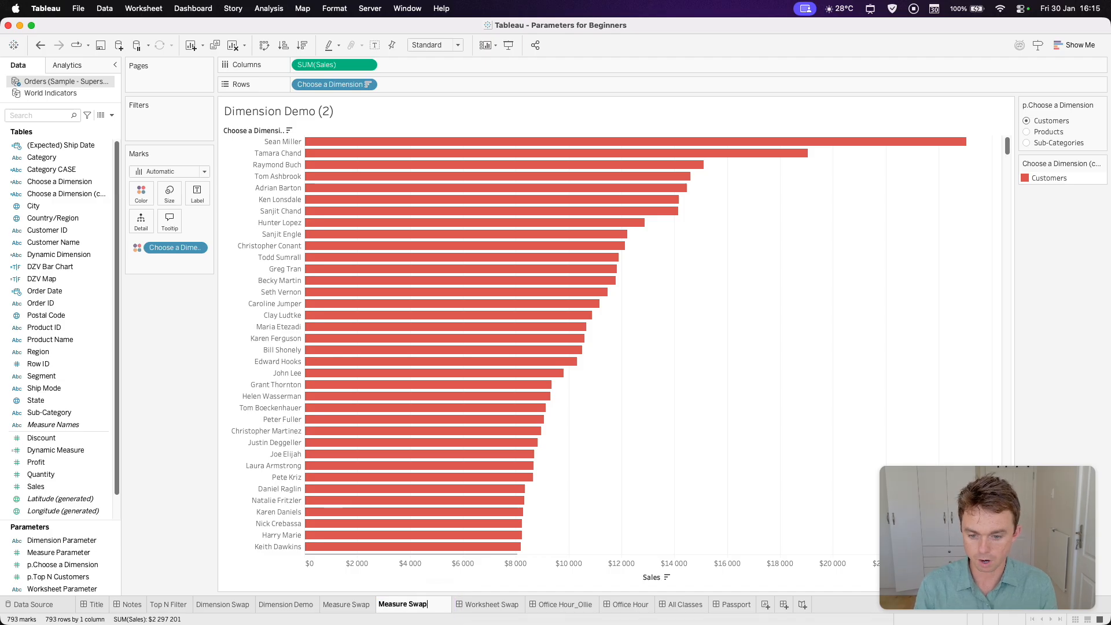
key(Return)
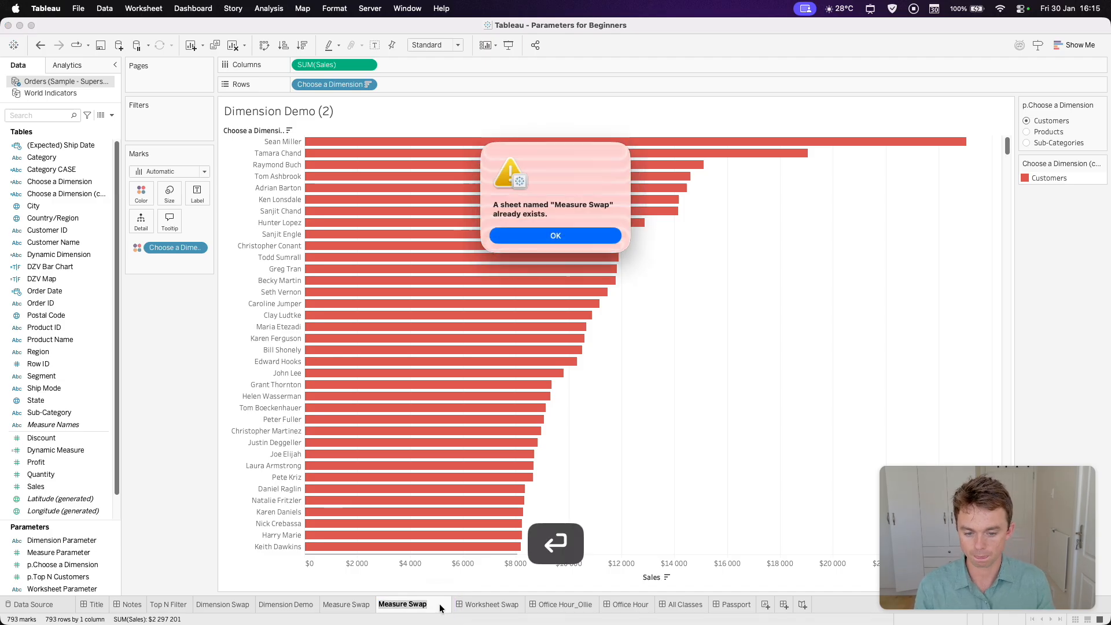
key(Return)
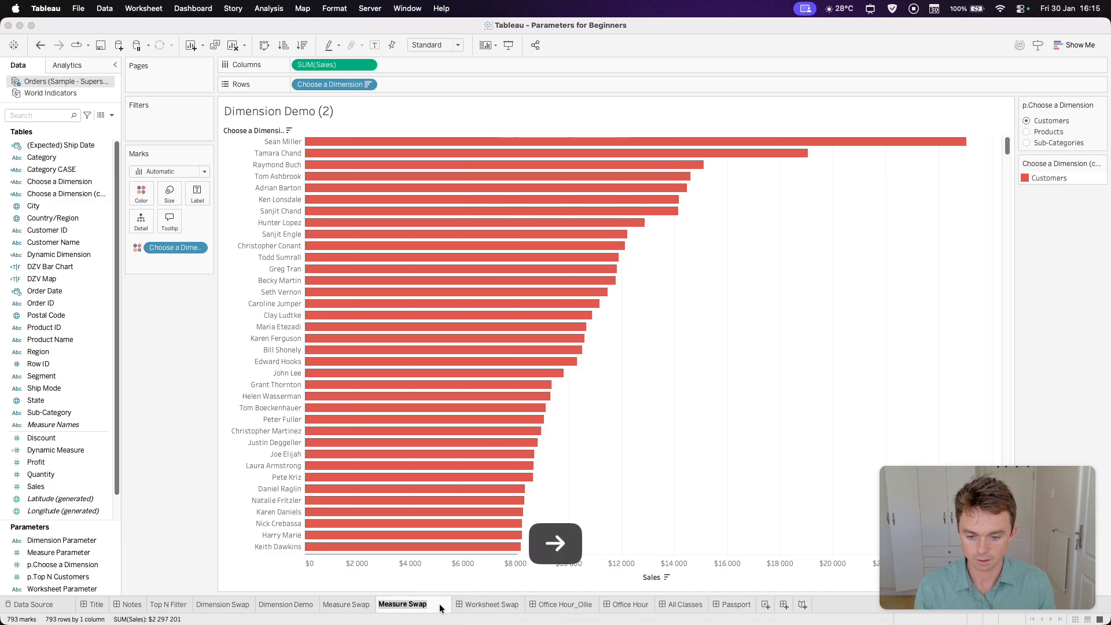
click(440, 607)
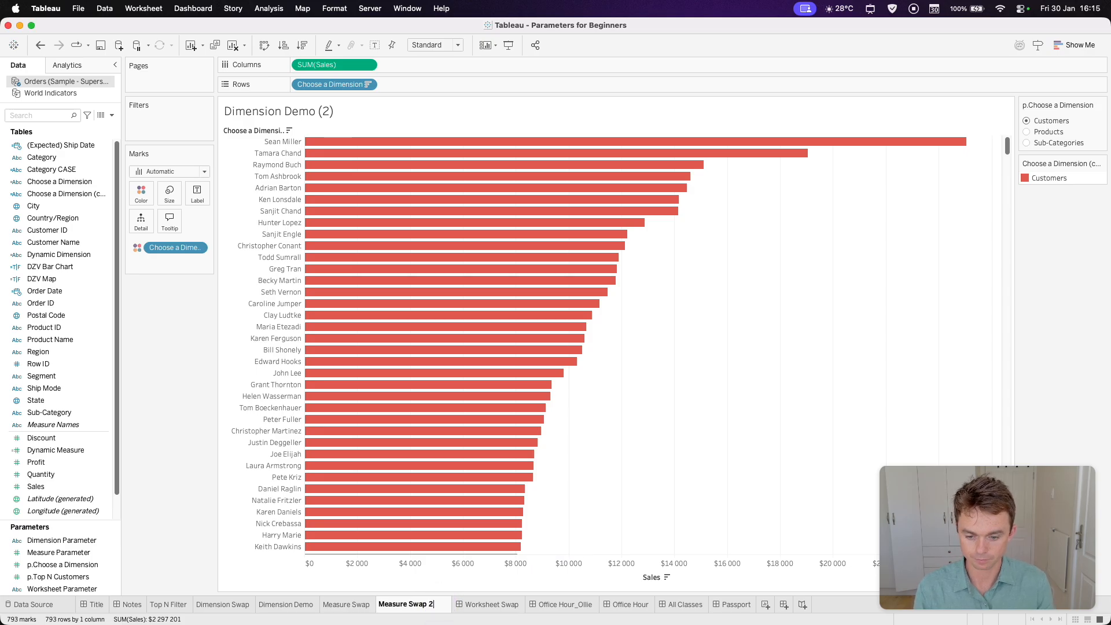
key(alt+shift+Left)
text(Demo)
key(Return)
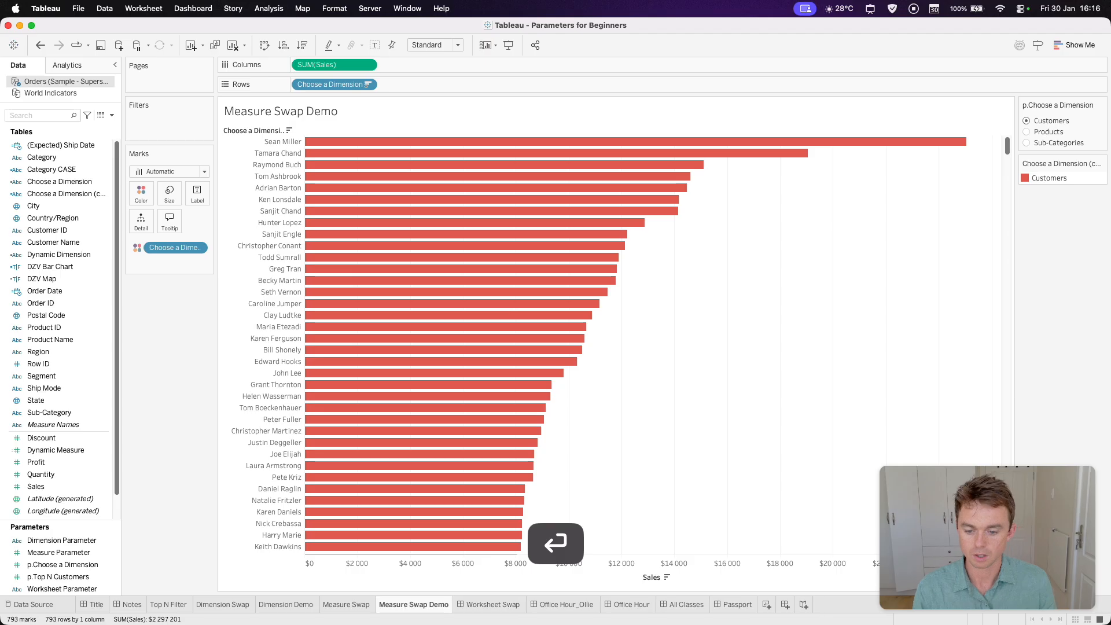
- View the Measure Swap sheet and switch its Measure Parameter through Sum of Profit and Average Profit, returning to Sum of Sales
click(346, 604)
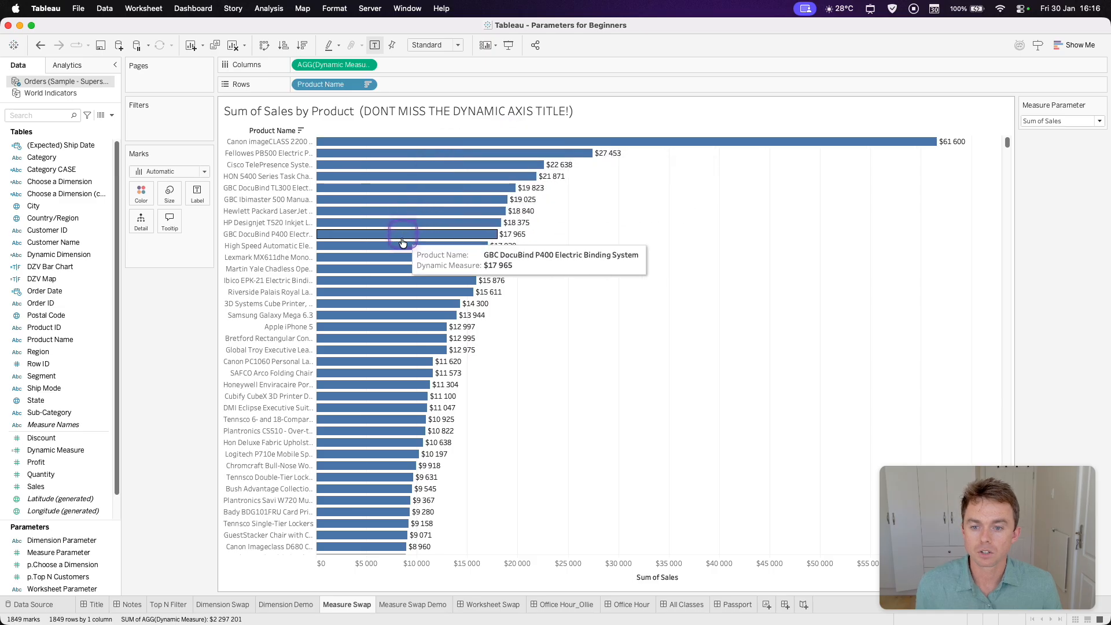
click(1067, 120)
click(1071, 138)
click(1061, 122)
click(1061, 156)
click(1061, 121)
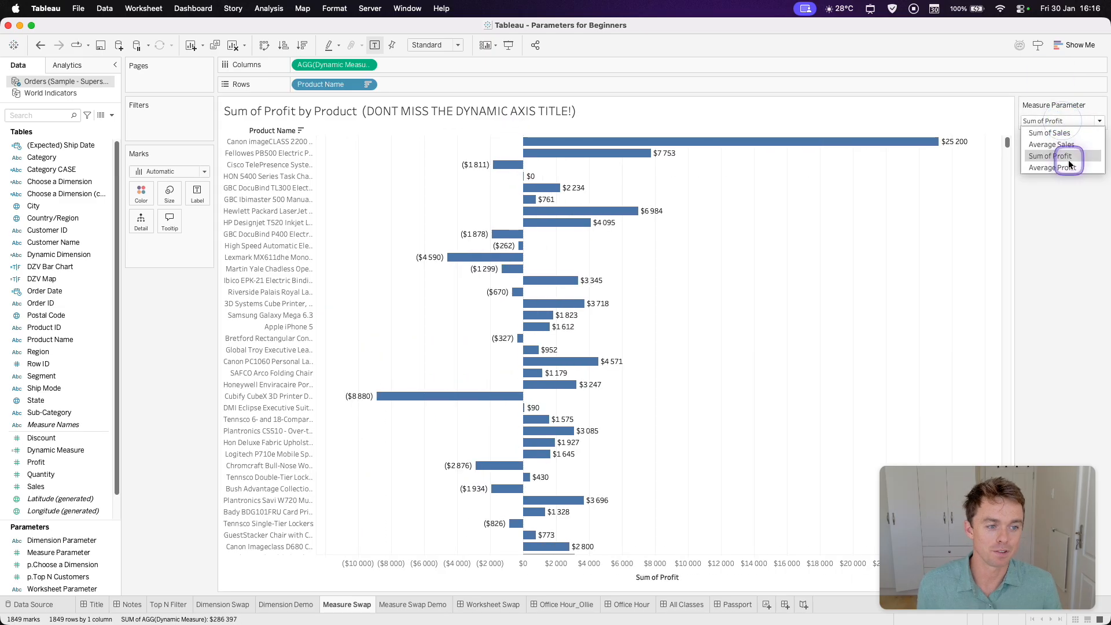
click(1068, 167)
click(1060, 121)
click(1060, 133)
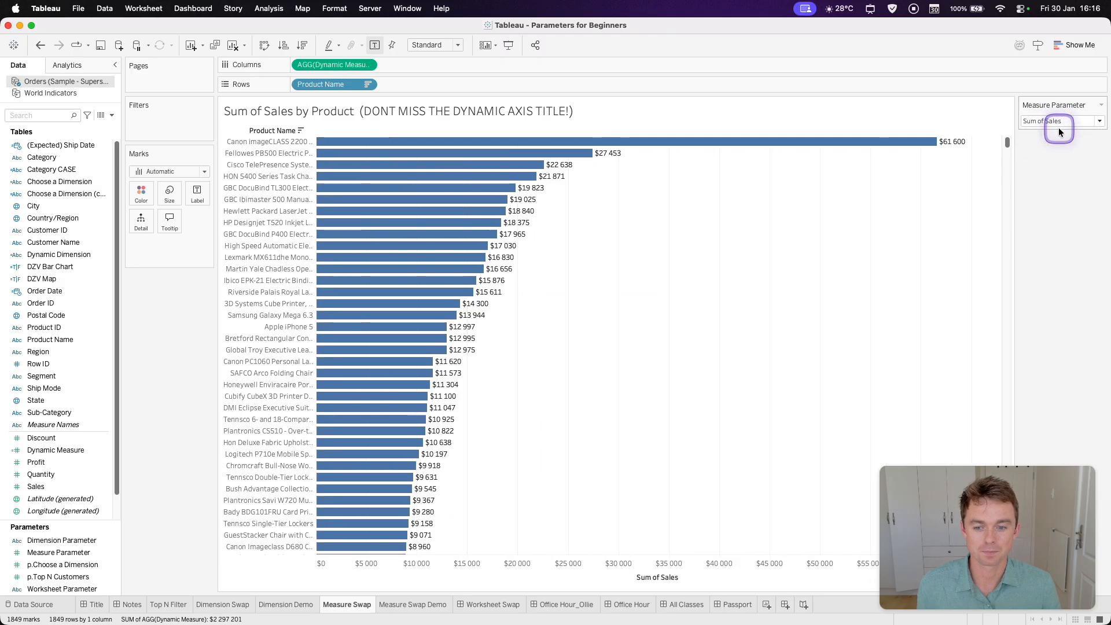
click(1040, 121)
click(1040, 119)
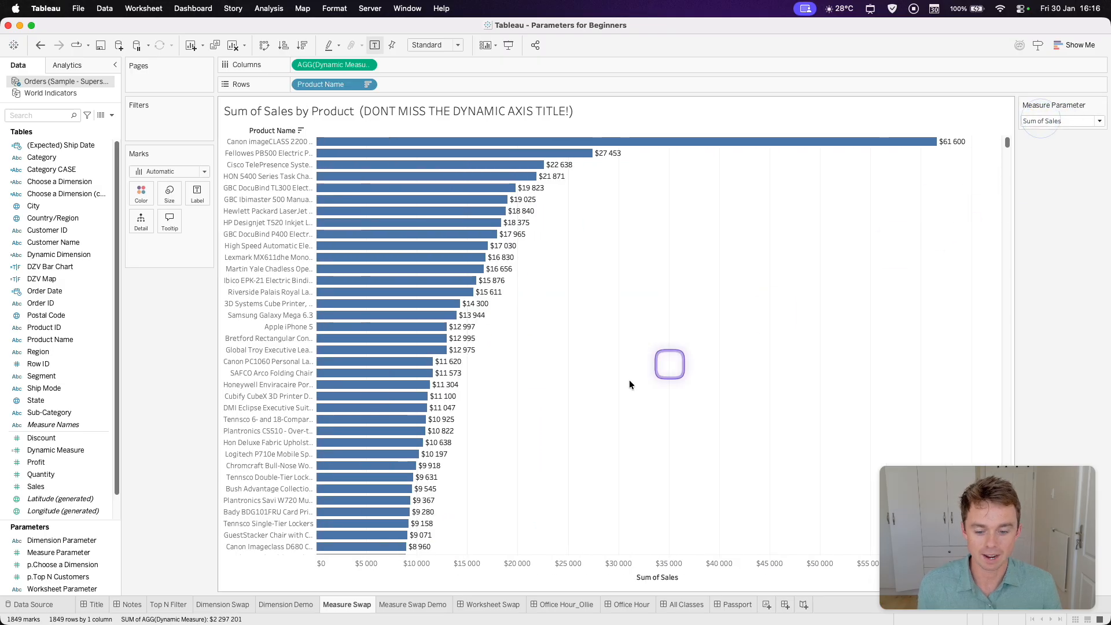
- From the Measure Swap Demo sheet, begin a new parameter named p.Choose a Measure with the Integer data type
click(413, 604)
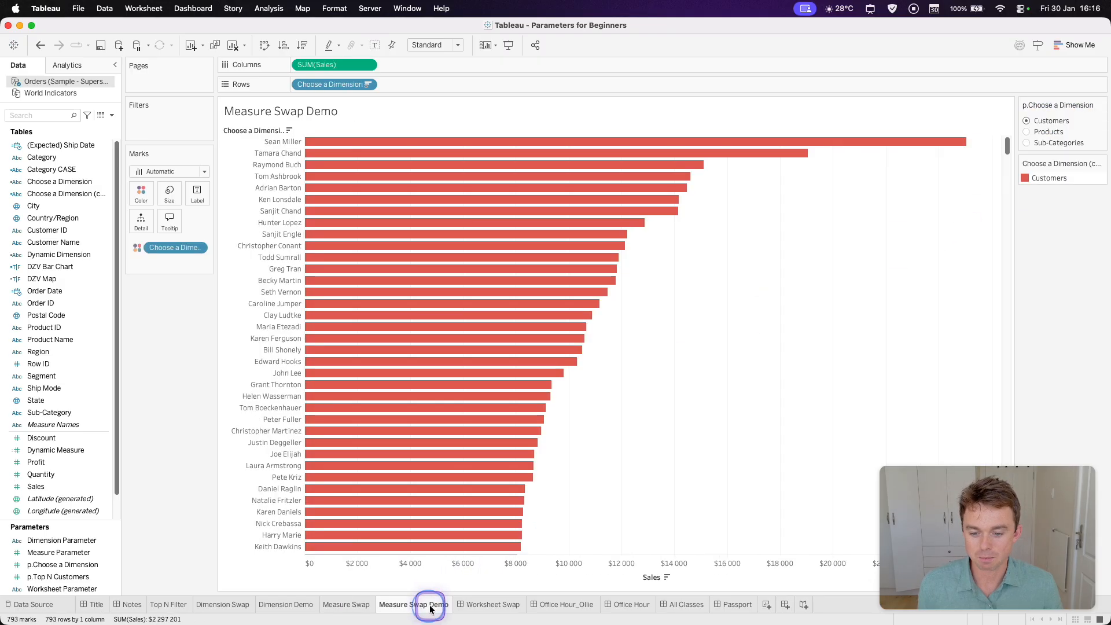
click(112, 118)
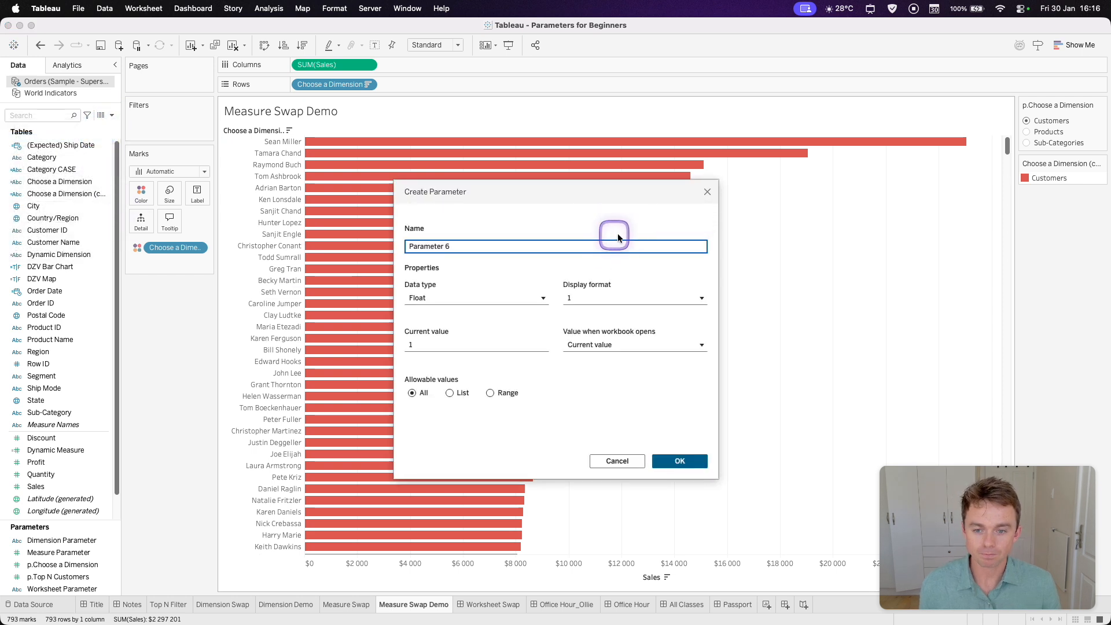
key(super+BackSpace)
text(p.Choo)
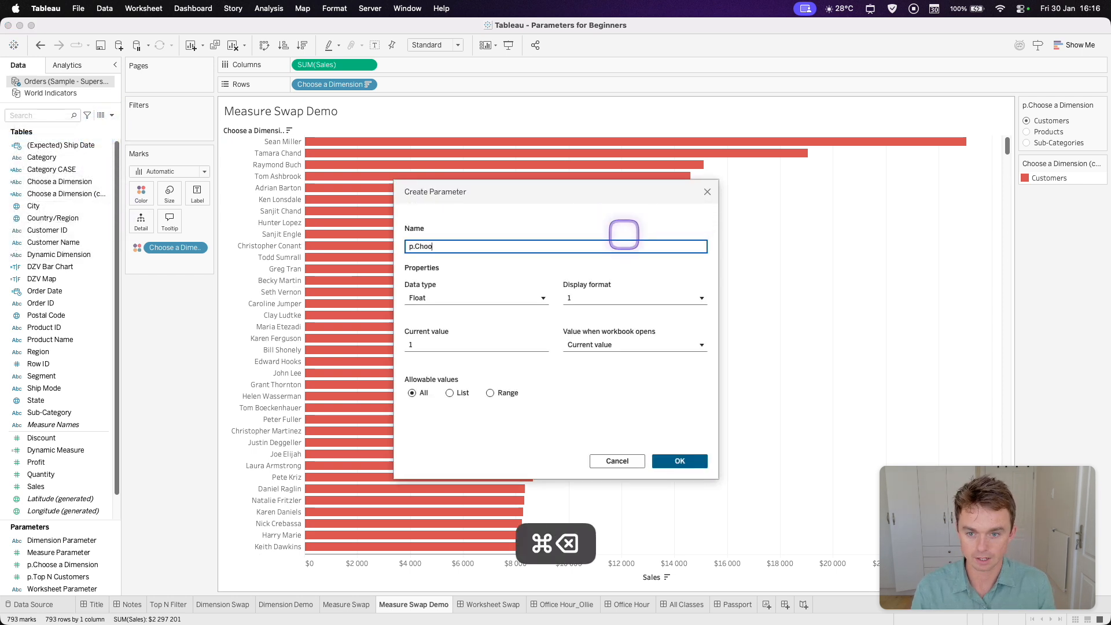
text(se a Measure)
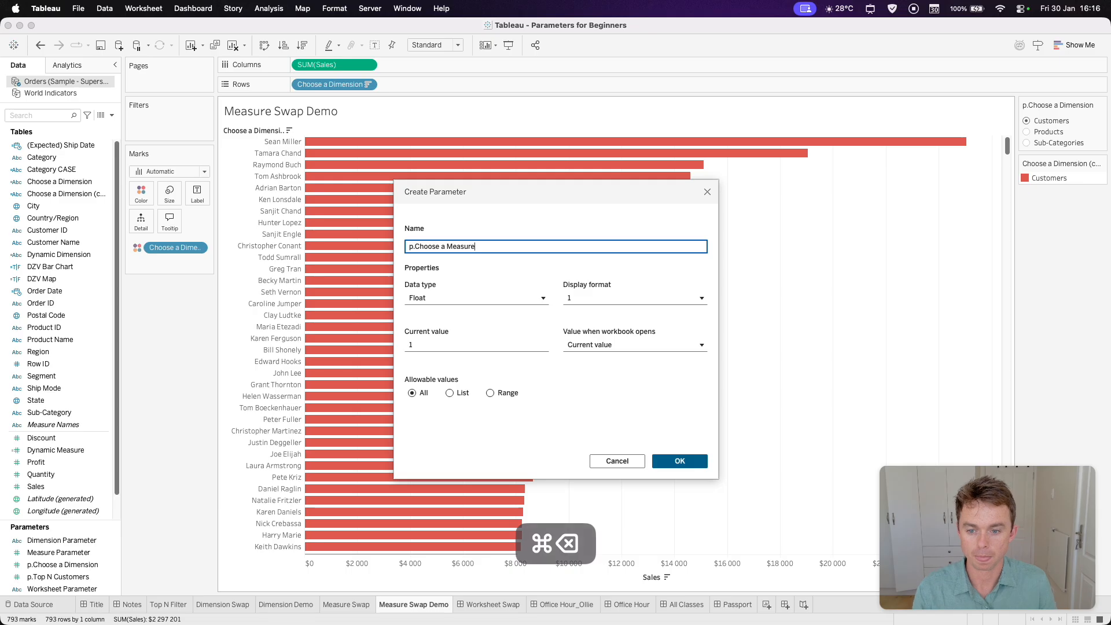
click(509, 299)
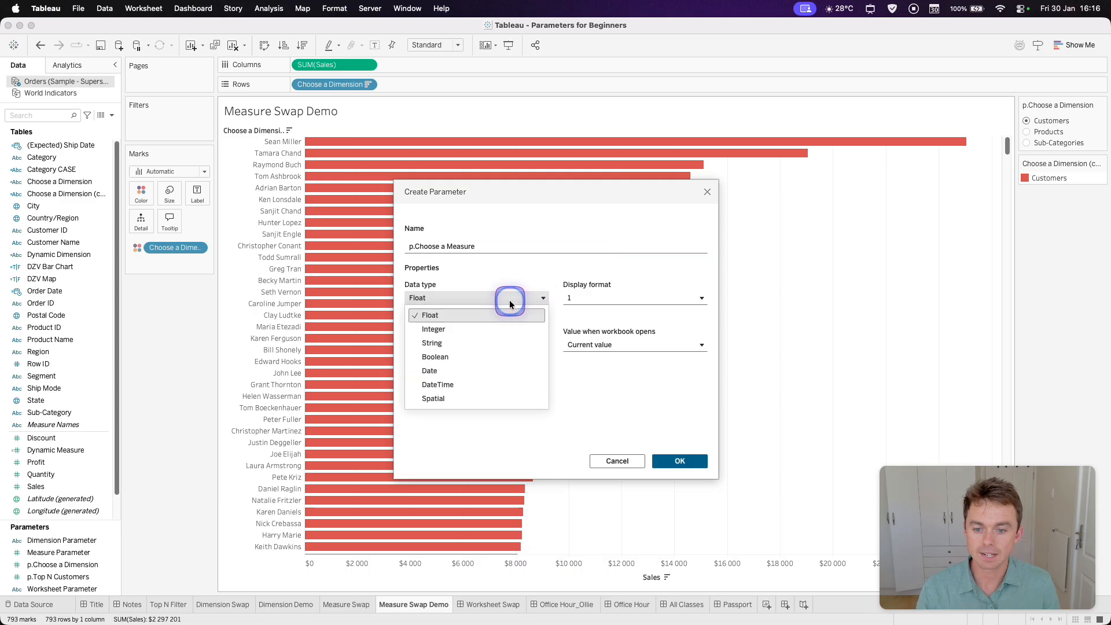
click(487, 328)
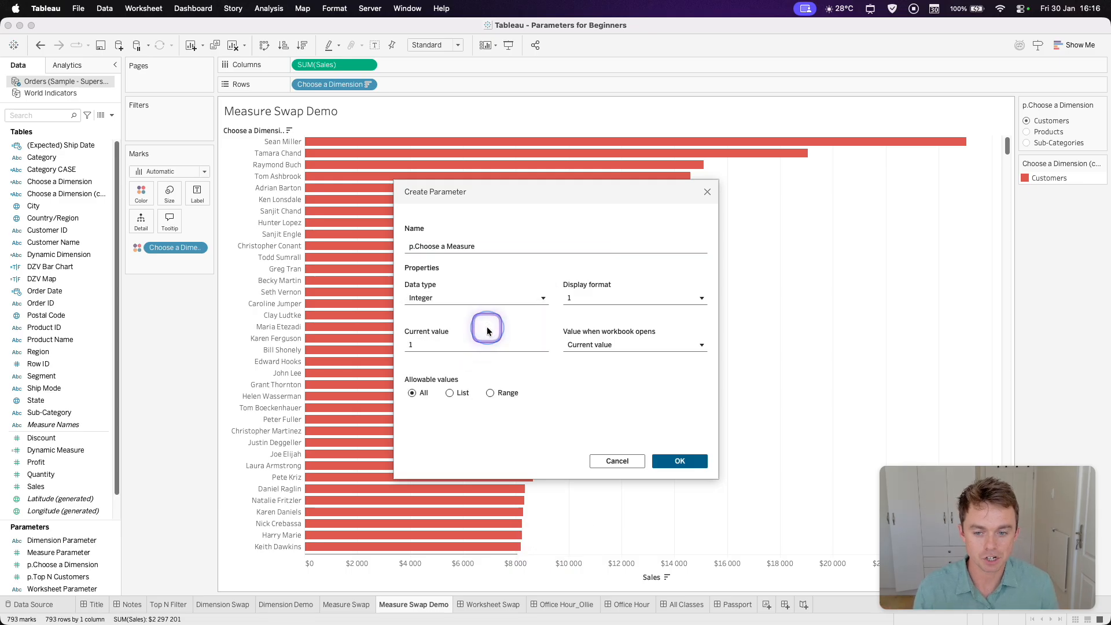
- Restrict the p.Choose a Measure parameter to a list of allowable values 1, 2, 3 and 4
click(449, 396)
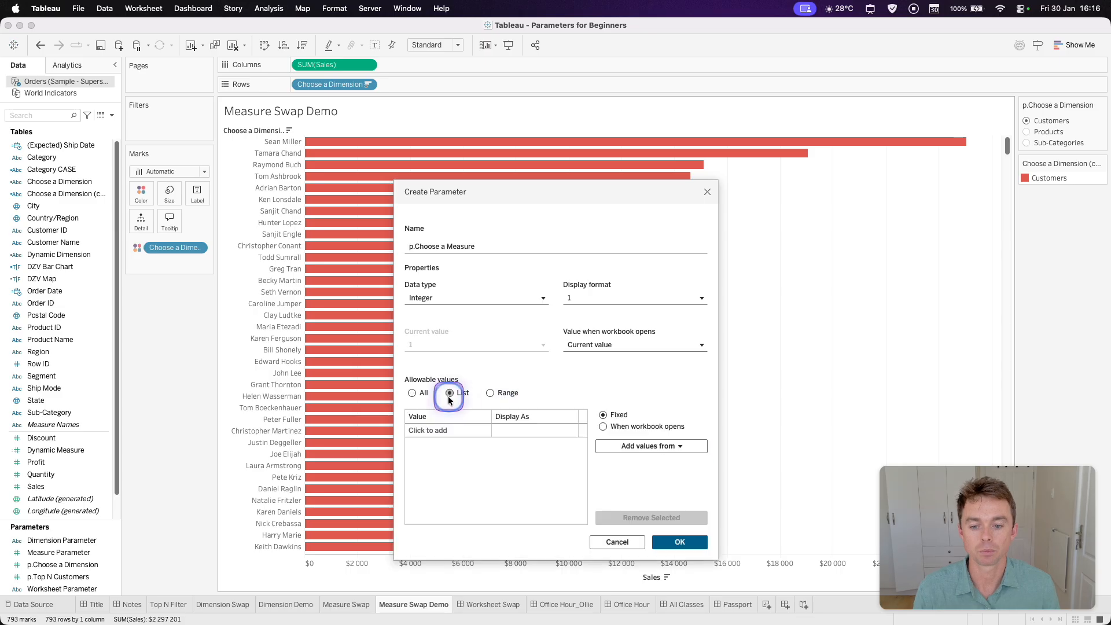
click(463, 429)
click(472, 296)
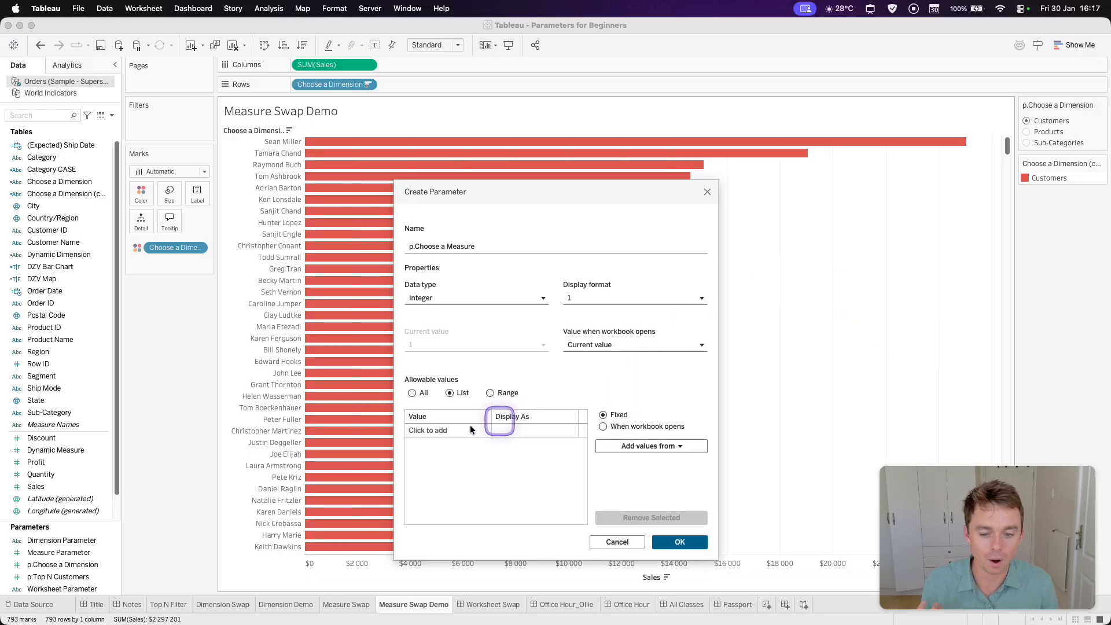
click(467, 430)
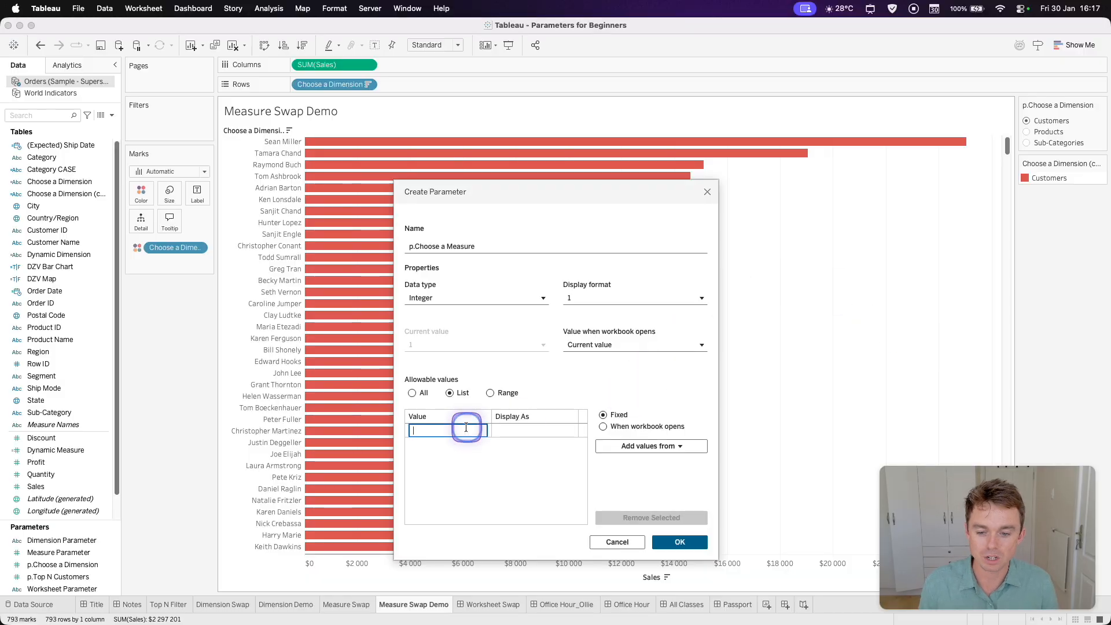
text(1)
key(Return)
text(2)
key(Return)
text(3)
key(Return)
text(4)
key(Return)
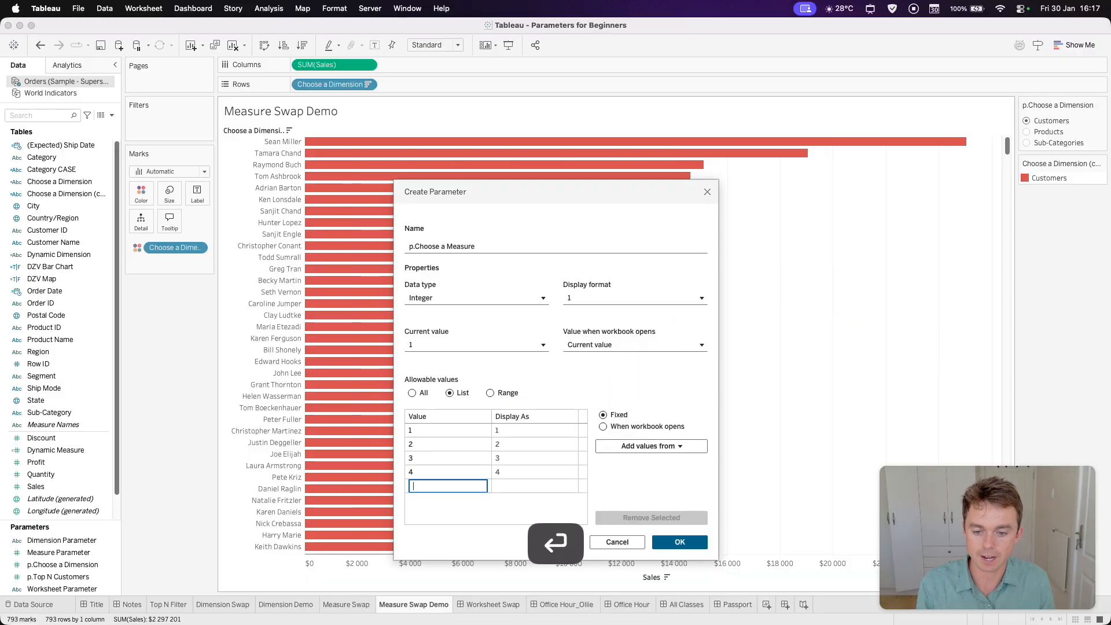
- Label values 1 to 4 as Sum of Profit, Average Profit, Sum of Sales and Average Sales, and create the parameter
click(545, 428)
key(BackSpace)
text(Sum of Profit)
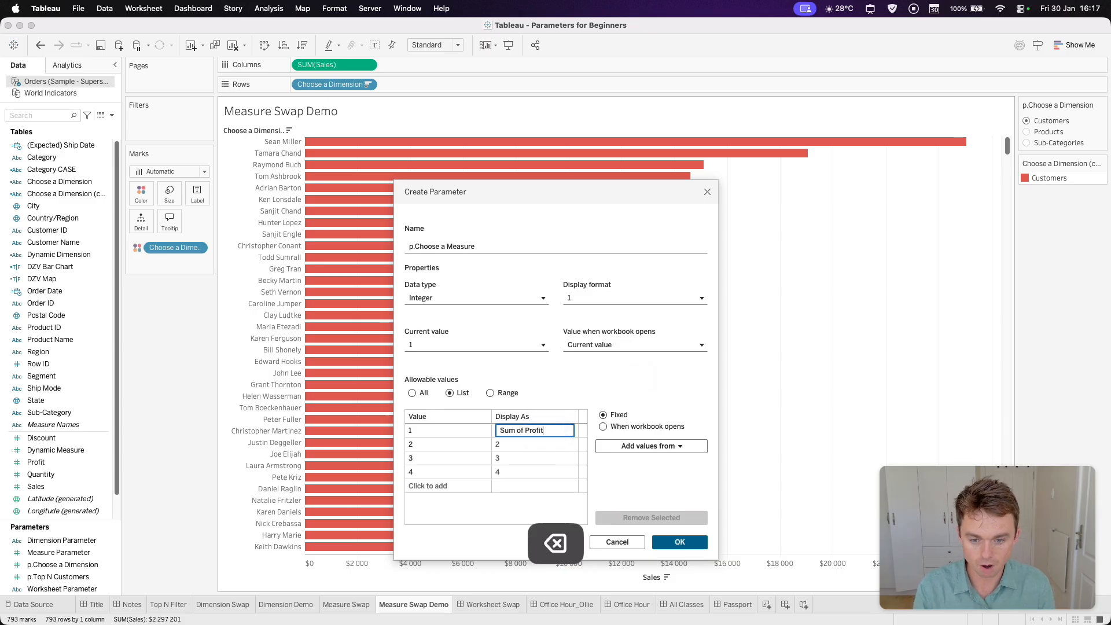
click(554, 431)
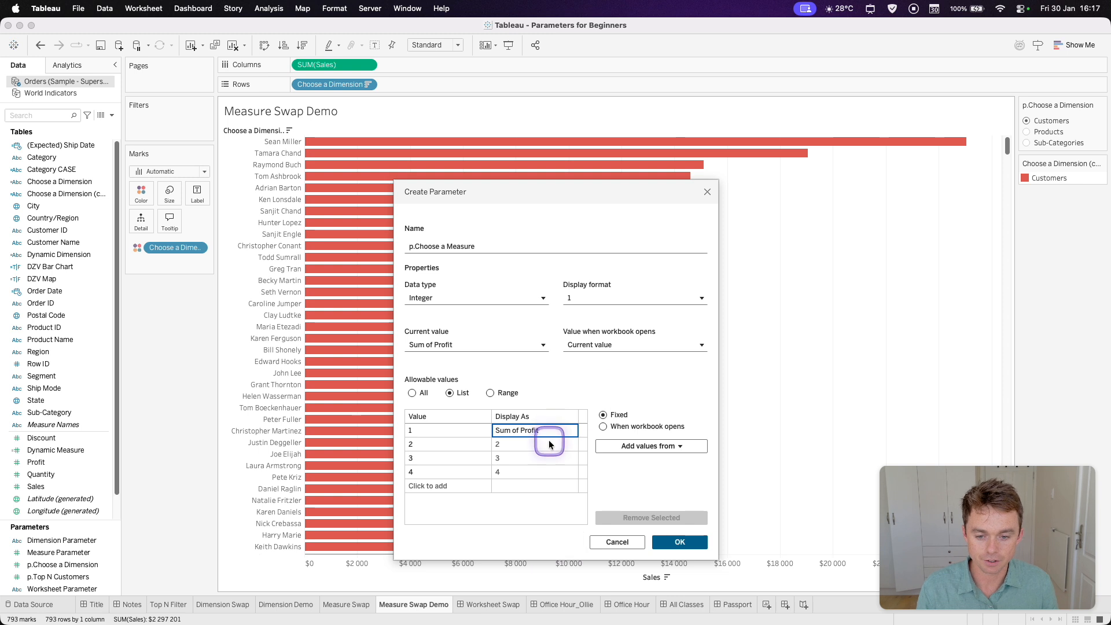
key(BackSpace)
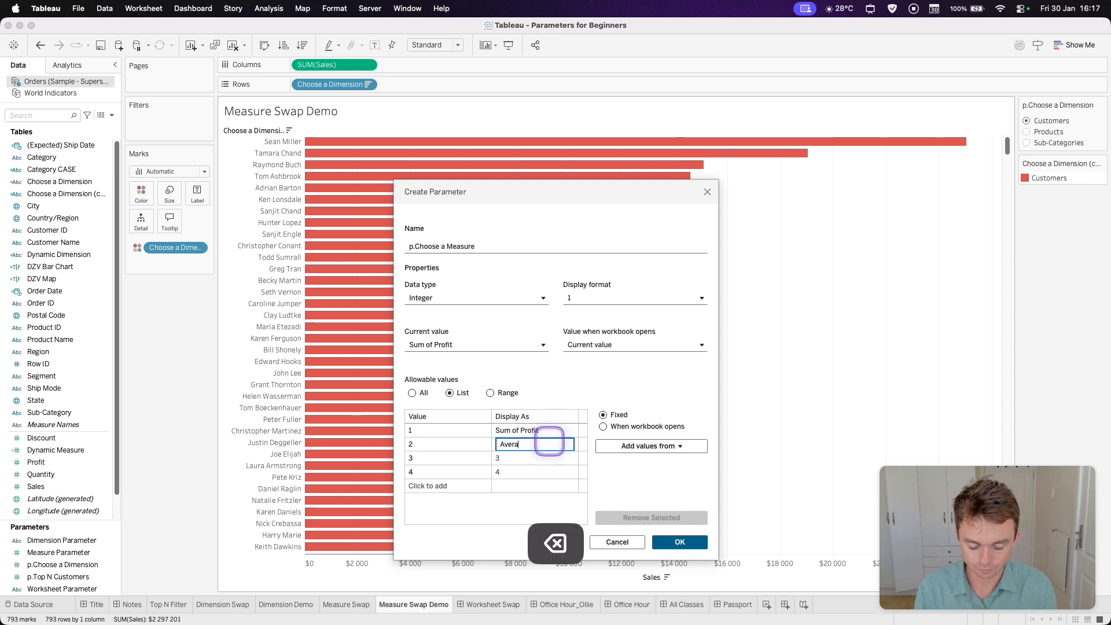
click(538, 454)
click(539, 457)
key(BackSpace)
text(Sum of Sales)
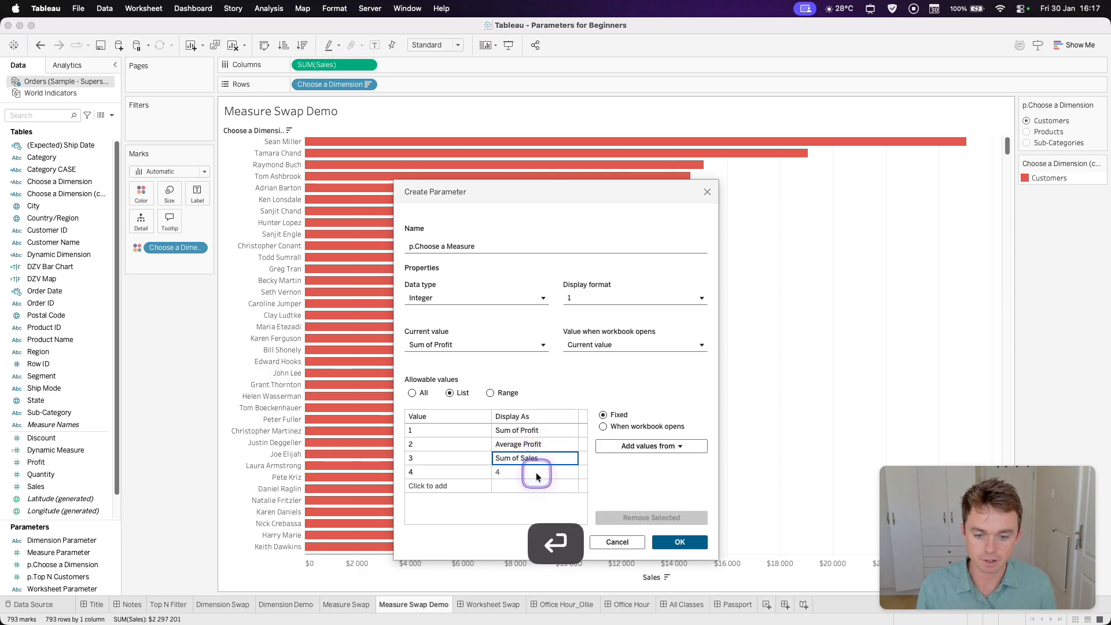
click(536, 473)
key(BackSpace)
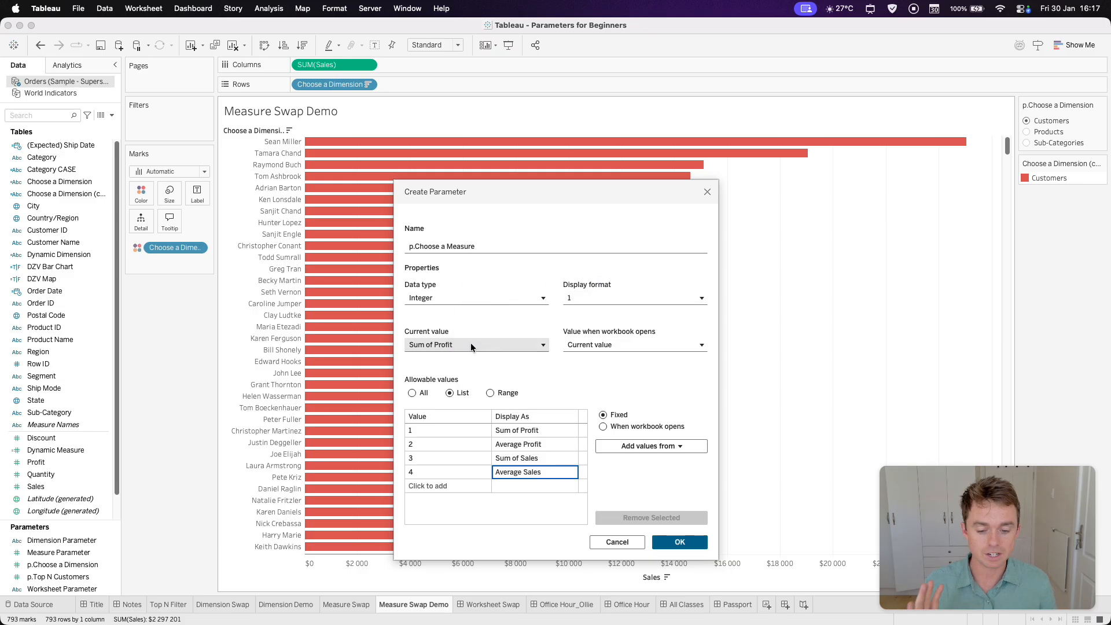
click(686, 541)
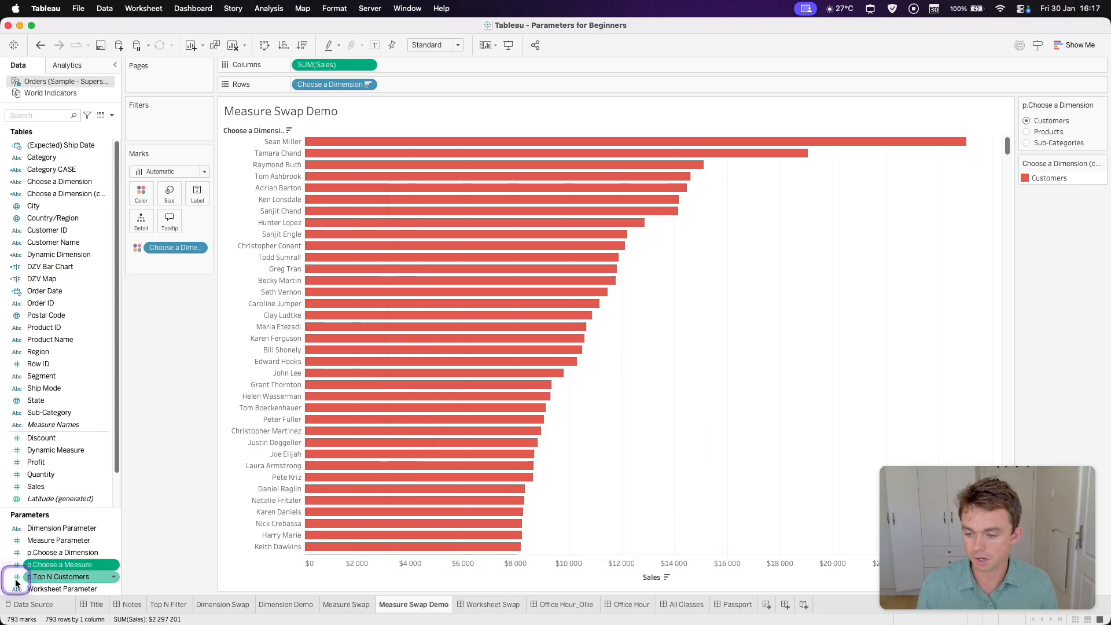
- Show the p.Choose a Measure parameter control on the sheet as a single value list
right_click(57, 565)
click(130, 387)
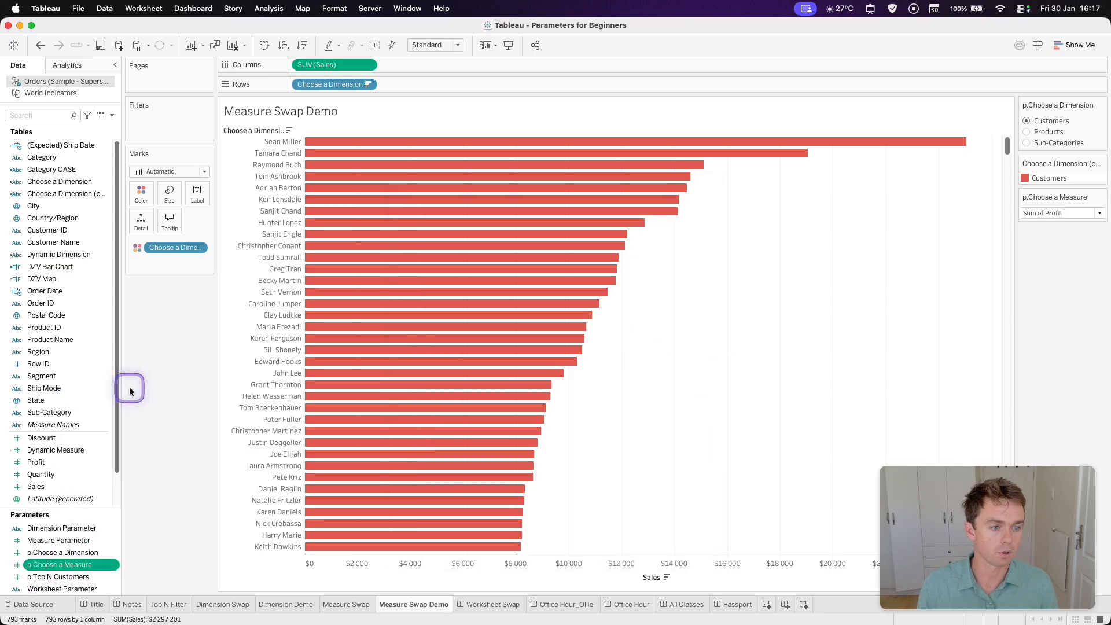
click(1102, 197)
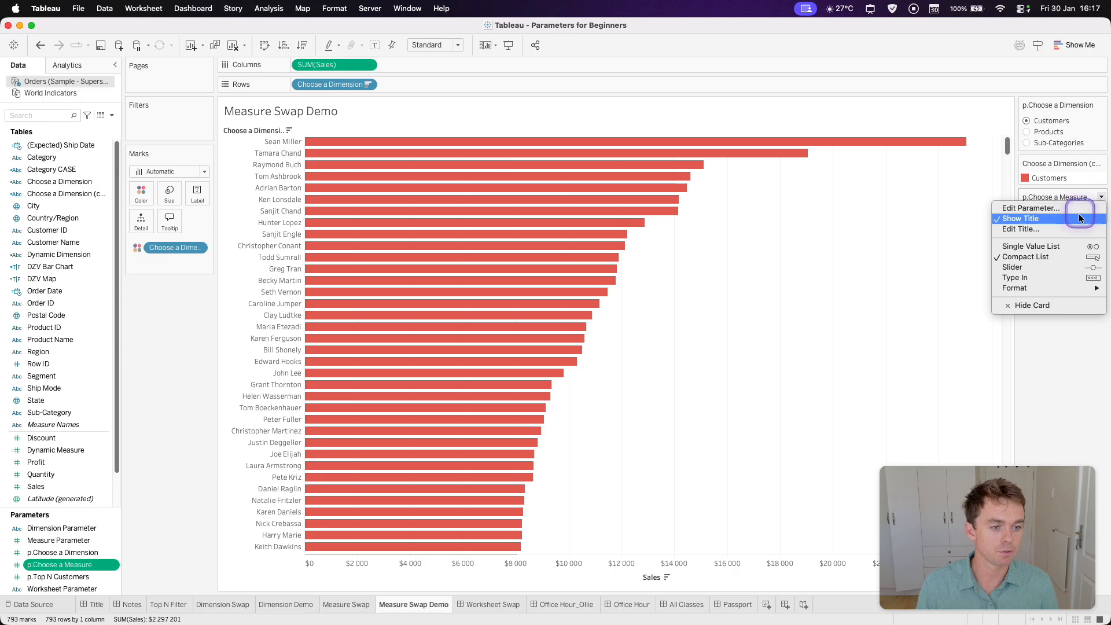
click(1058, 246)
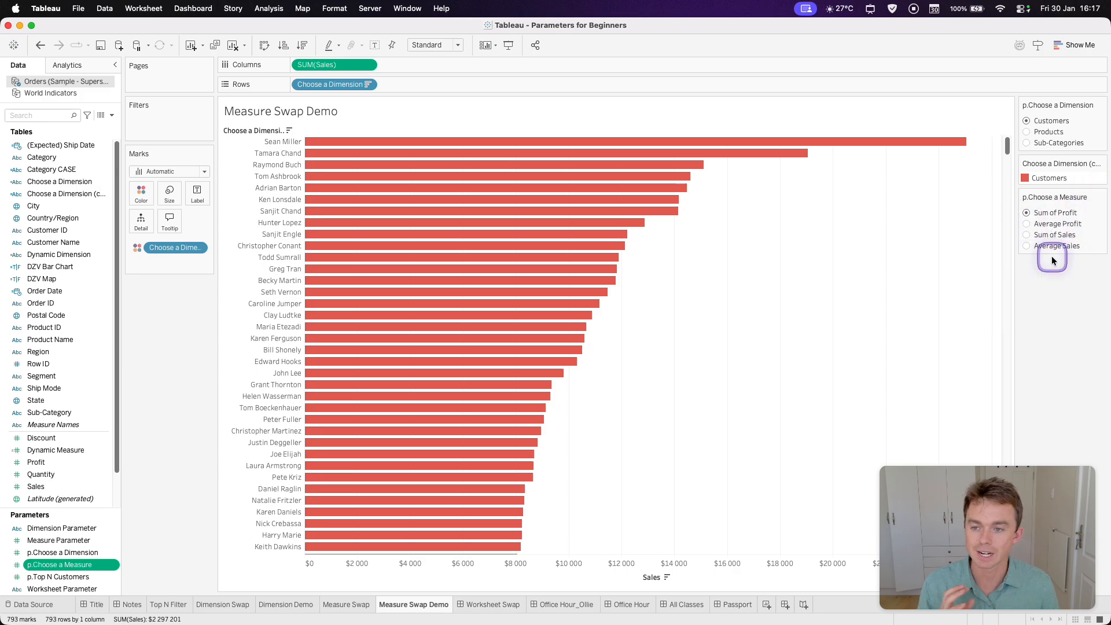
- Try Sum of Sales in the p.Choose a Measure control and return it to Sum of Profit
click(108, 116)
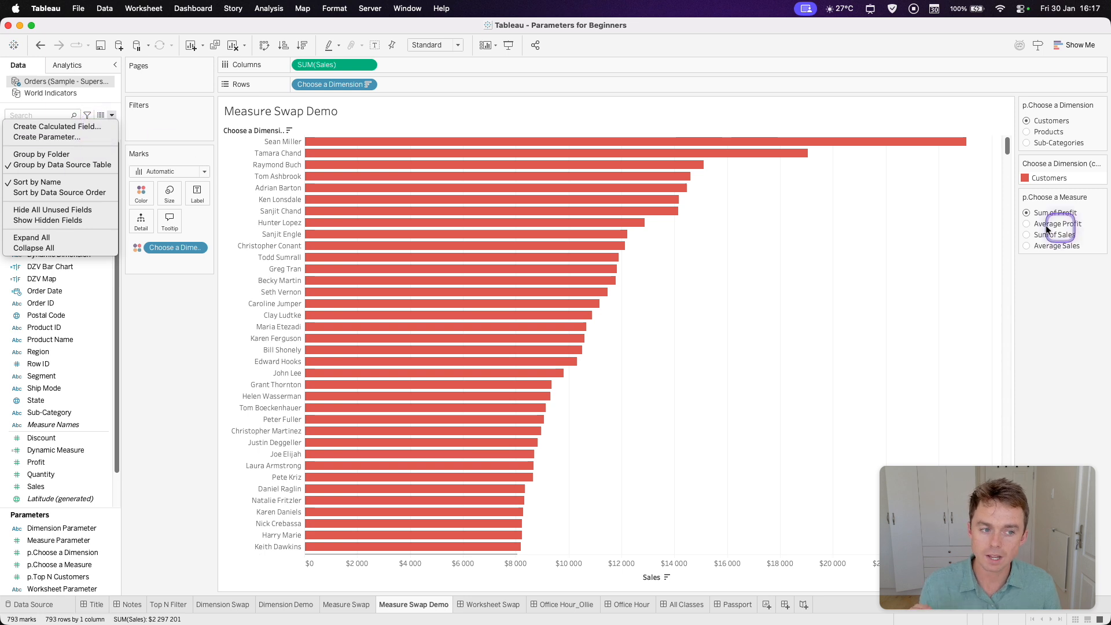
click(1046, 284)
click(1026, 234)
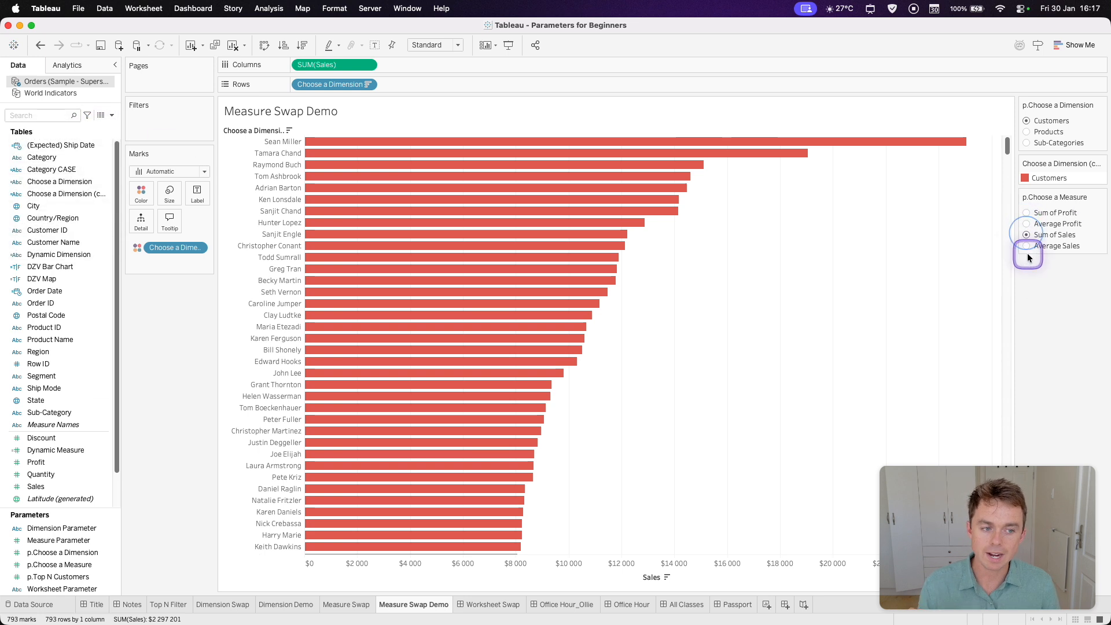
click(1027, 220)
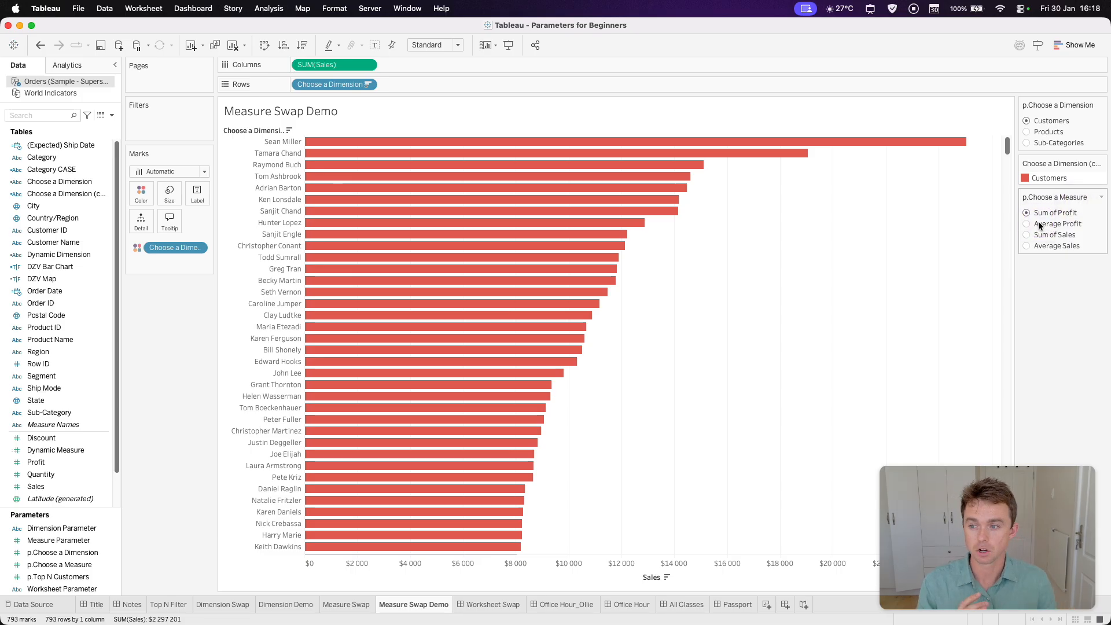
- Start a new calculated field named Choose a Measure in the Orders data source
click(112, 115)
click(64, 126)
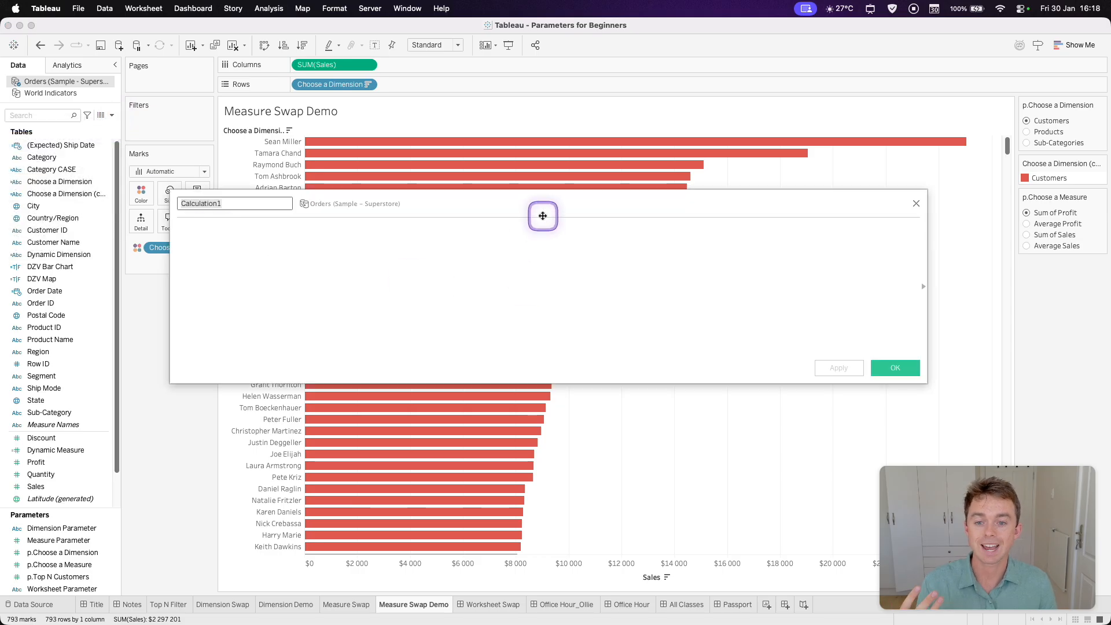
drag(543, 216, 555, 277)
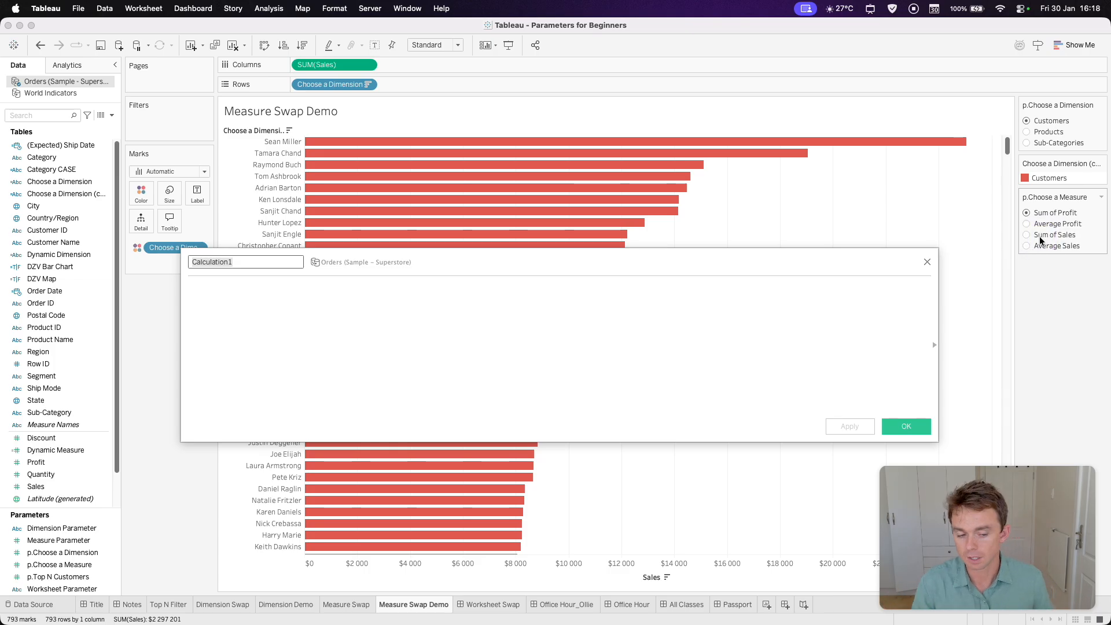
click(275, 261)
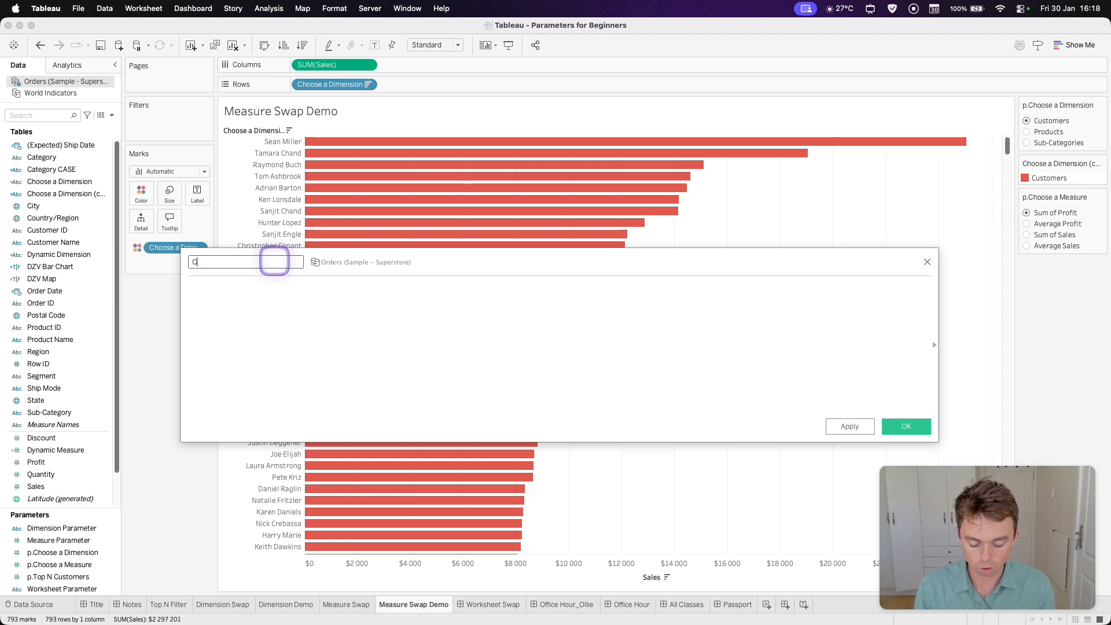
text(Choose a Measur)
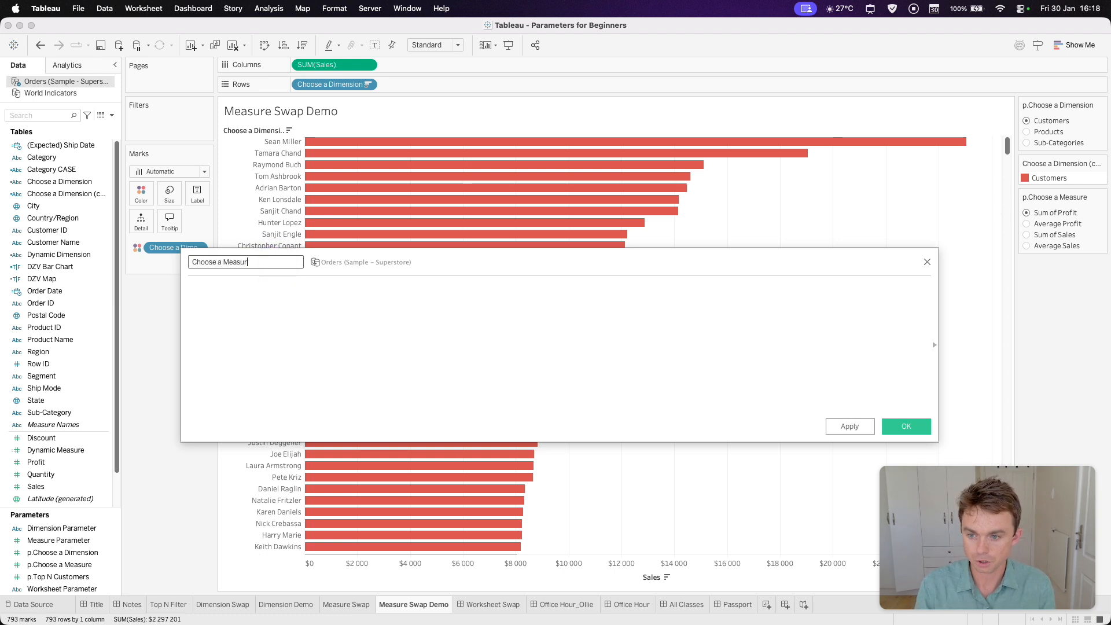
text(e)
key(Tab)
- Begin the formula with CASE [p.Choose a Measure] and the branch WHEN 1 THEN SUM([Profit])
text(CASE)
key(Tab)
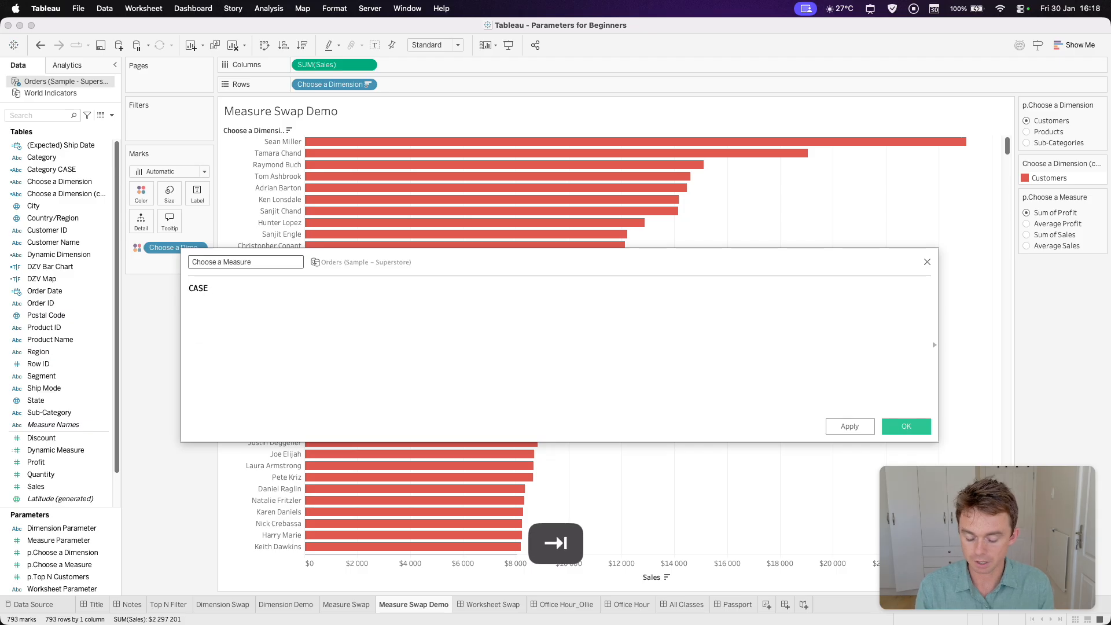
text([p.Choose a Measure])
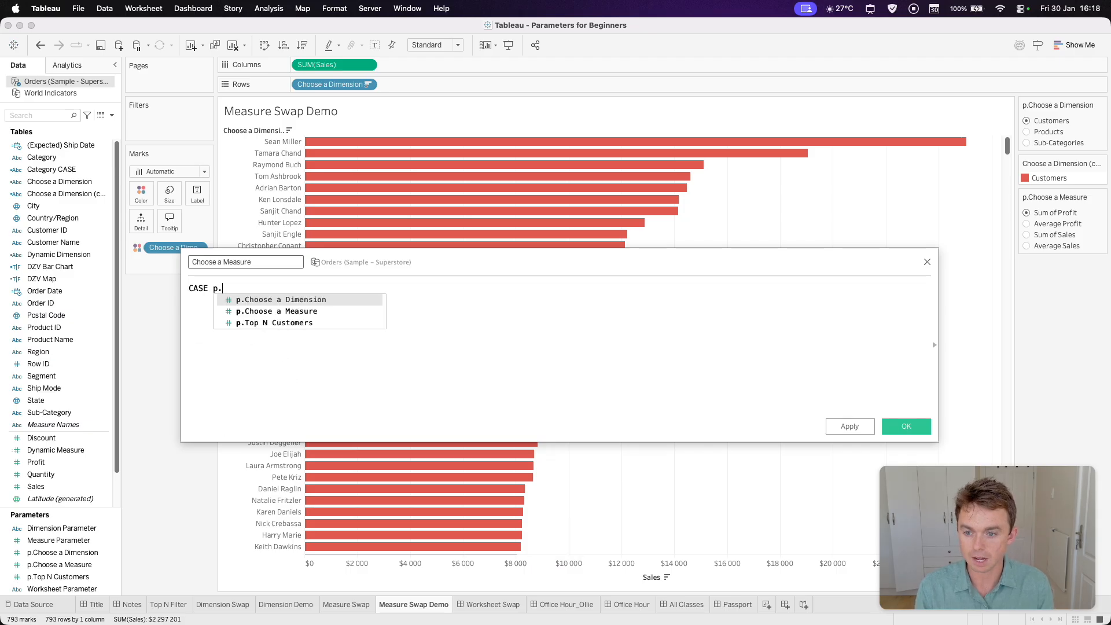
key(Down)
key(Return)
key(Return)
text(WHEN 1 )
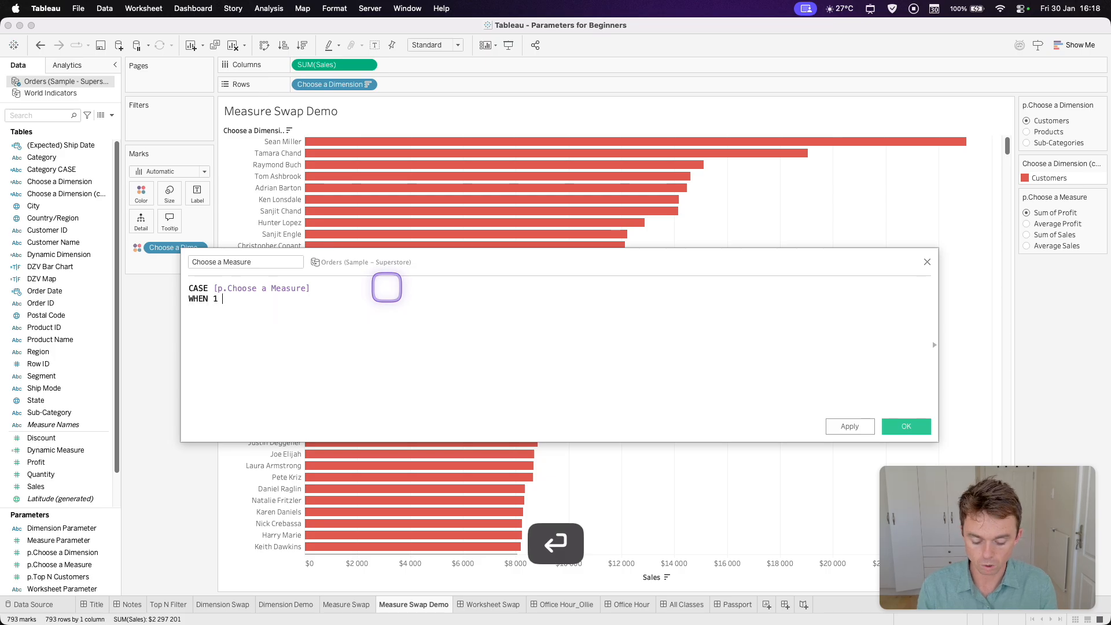
text(THEN SU)
key(Tab)
text(pro)
key(Tab)
text()WH)
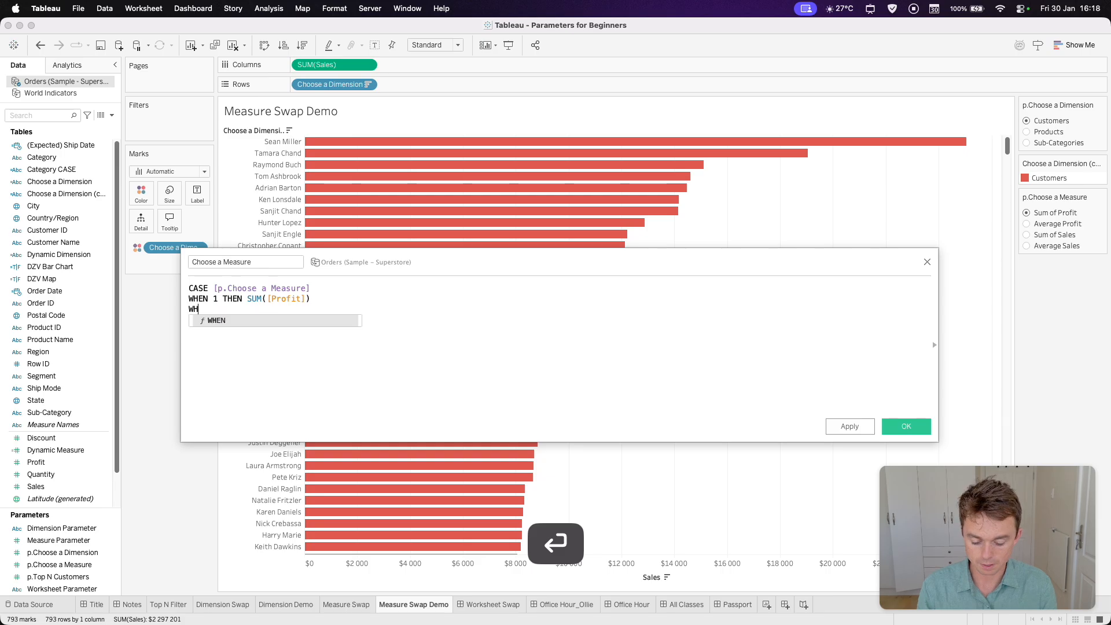
- Add the branch WHEN 2 THEN AVG([Profit]) to the CASE formula
text(EN 2 THEN)
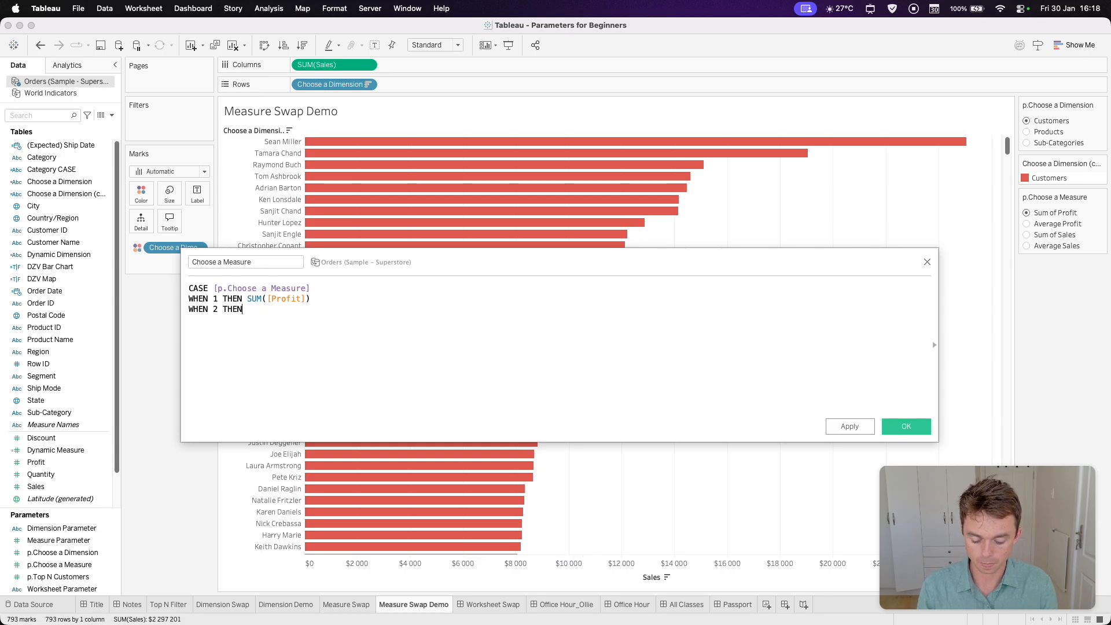
text( av)
key(Tab)
text(prof)
key(Return)
key(Return)
- Add the branch WHEN 3 THEN SUM([Sales]) to the CASE formula
text(WHEN 3 )
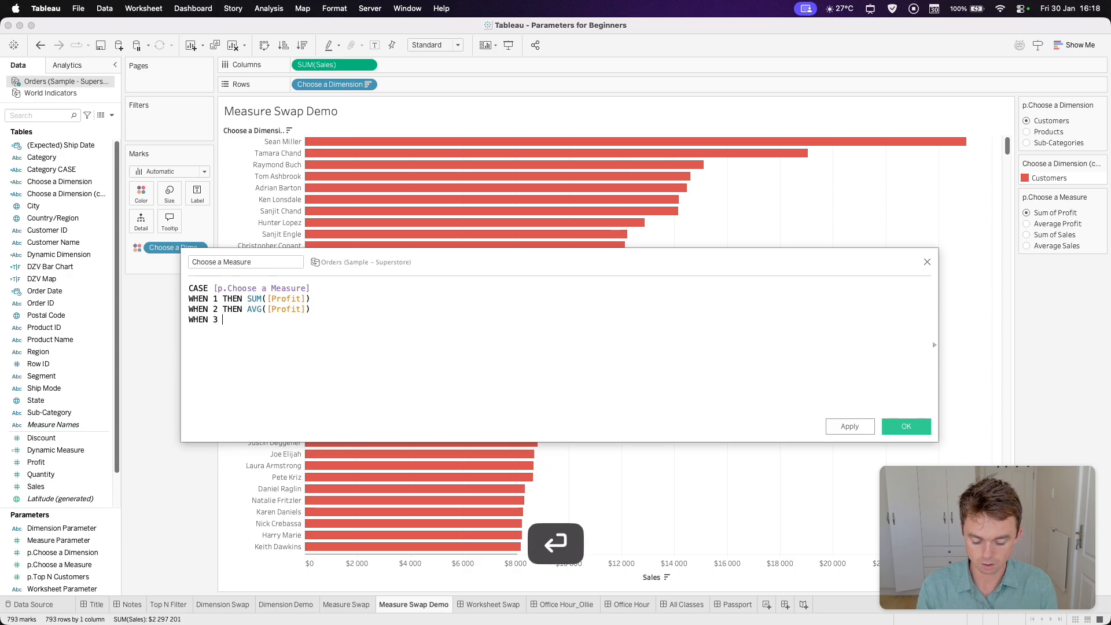
text(then)
key(Tab)
key(alt+BackSpace)
key(BackSpace)
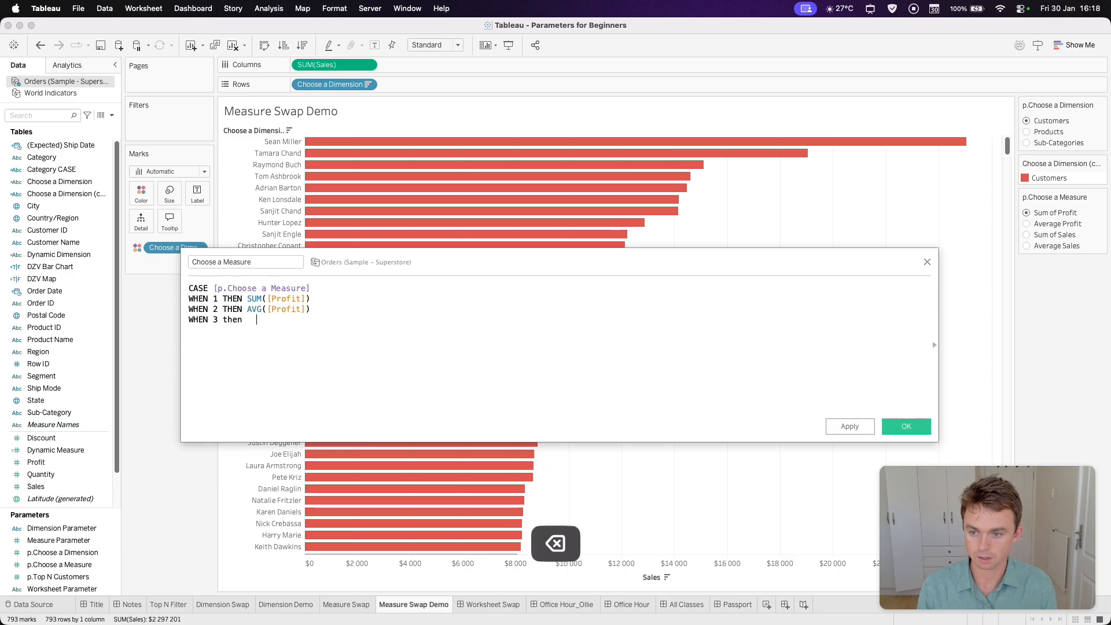
key(BackSpace)
key(Tab)
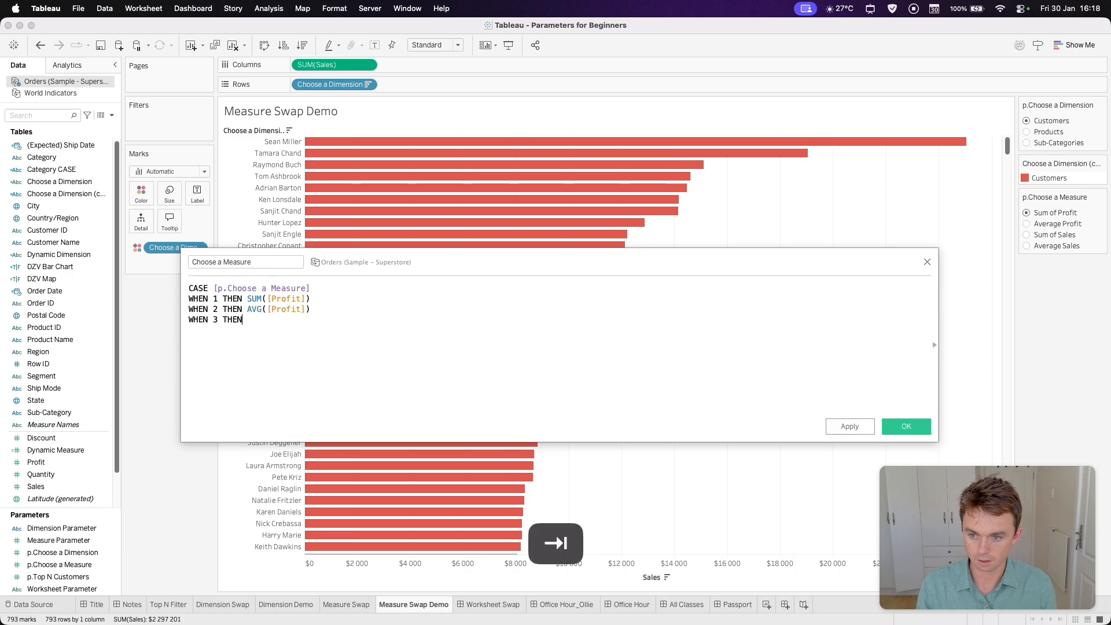
text(su)
key(Tab)
text(sa)
key(Tab)
- Add the branch WHEN 4 THEN AVG([Sales]), close the formula with END, and save the calculated field
text(WHEN 4 THEN)
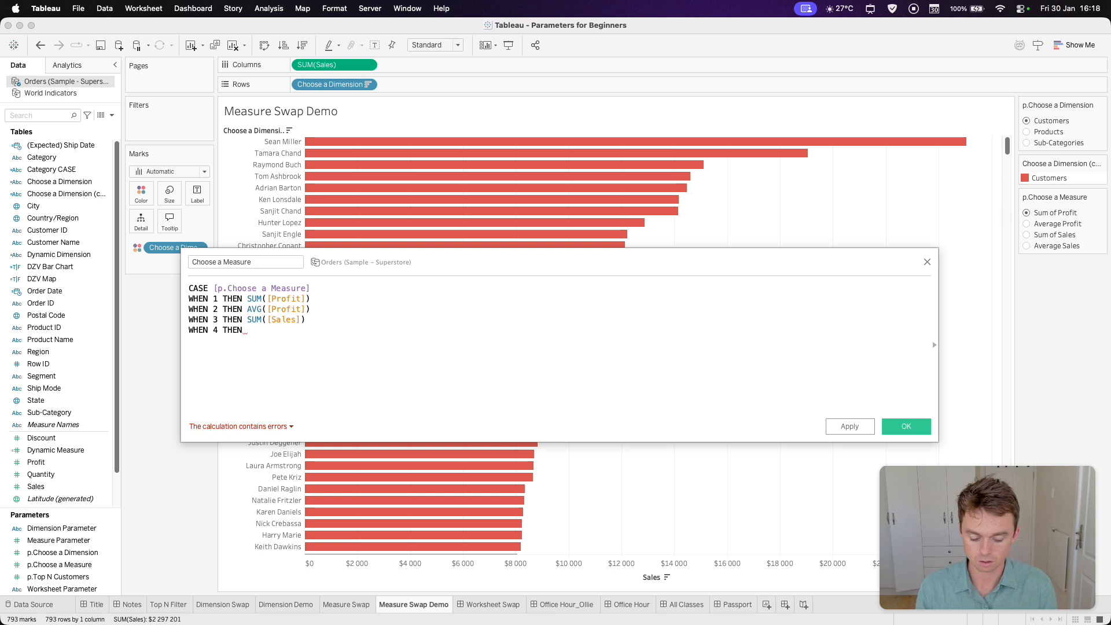
text( su)
key(BackSpace)
key(BackSpace)
text(av)
key(Tab)
text(sa)
key(Tab)
text())
key(Return)
text(en)
key(Return)
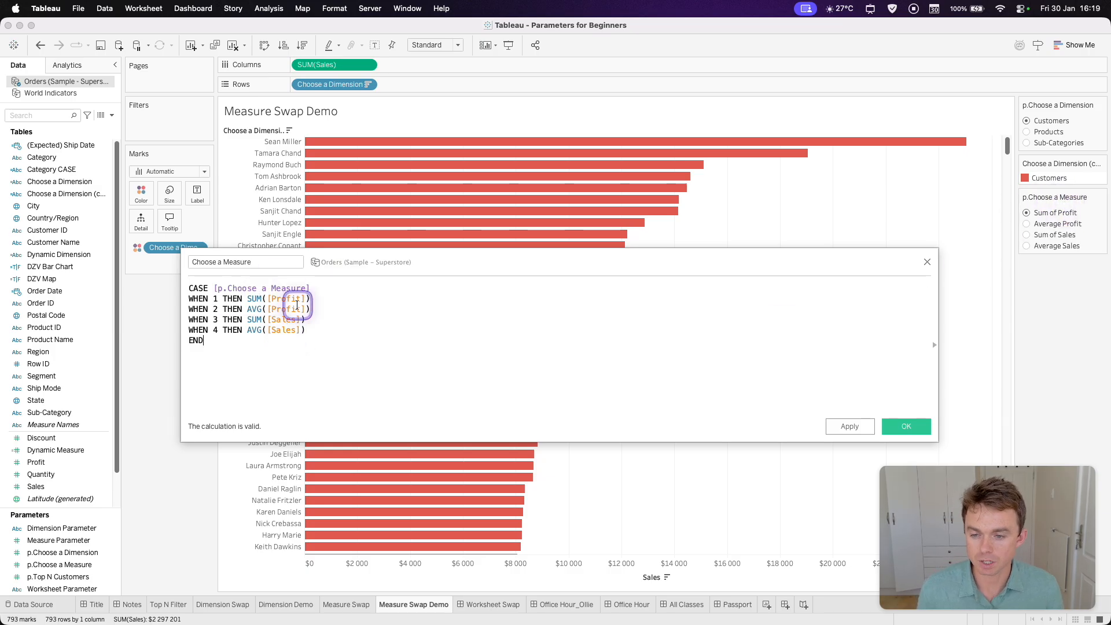
click(894, 427)
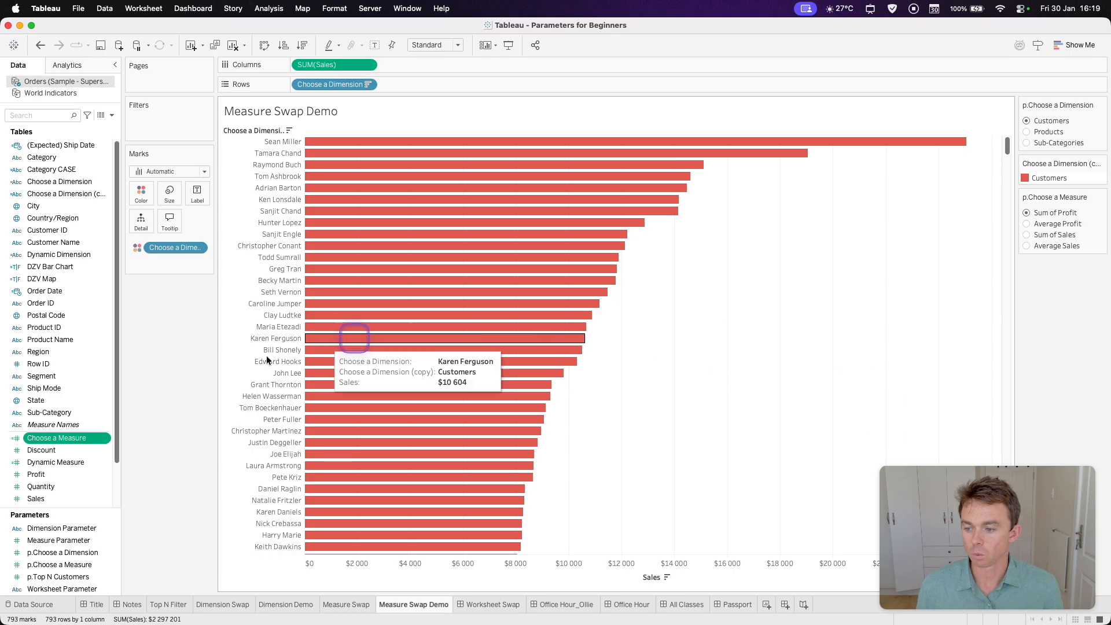
- Replace SUM(Sales) on Columns with the Choose a Measure field and sort the bars in descending order
drag(53, 438, 310, 65)
drag(422, 69, 173, 397)
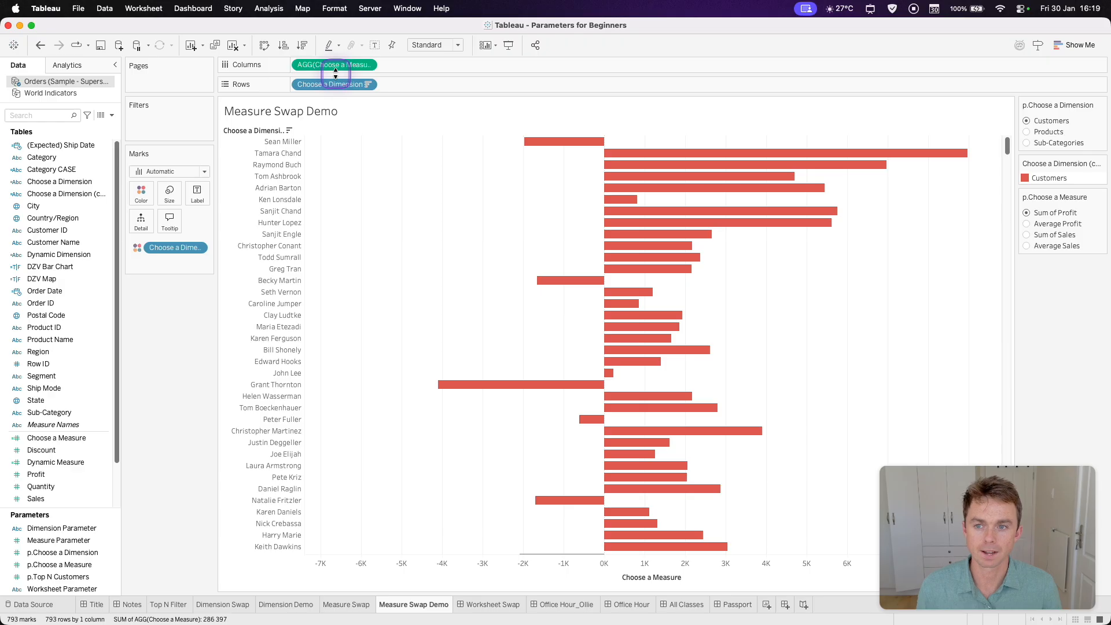
click(302, 45)
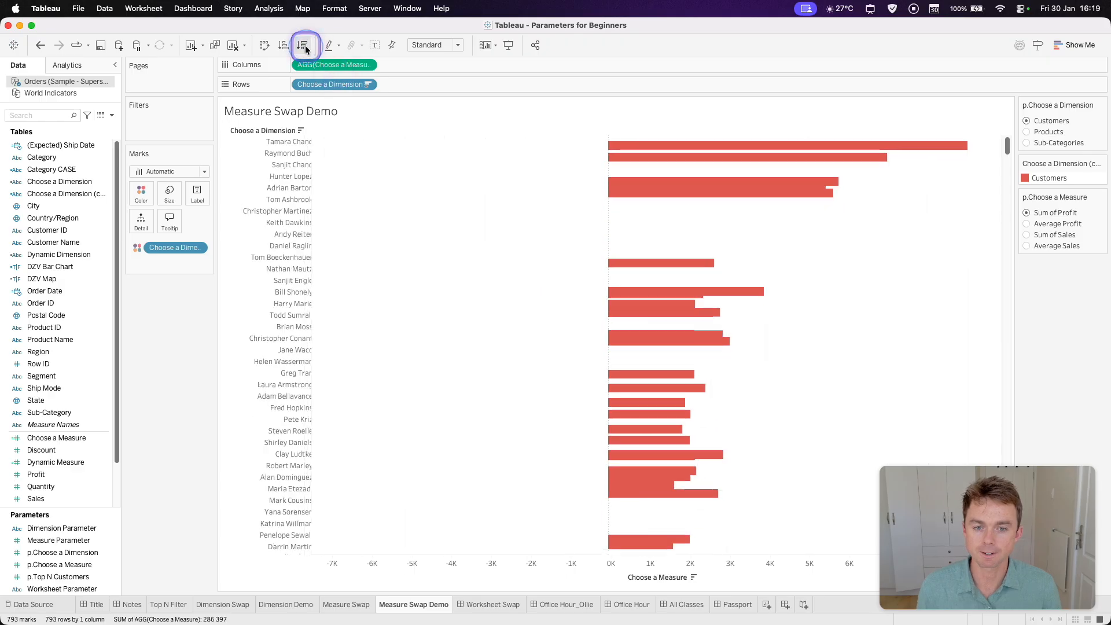
- Test the measure swap by switching p.Choose a Measure through Average Profit, Sum of Sales and Average Sales
click(1025, 223)
click(1027, 235)
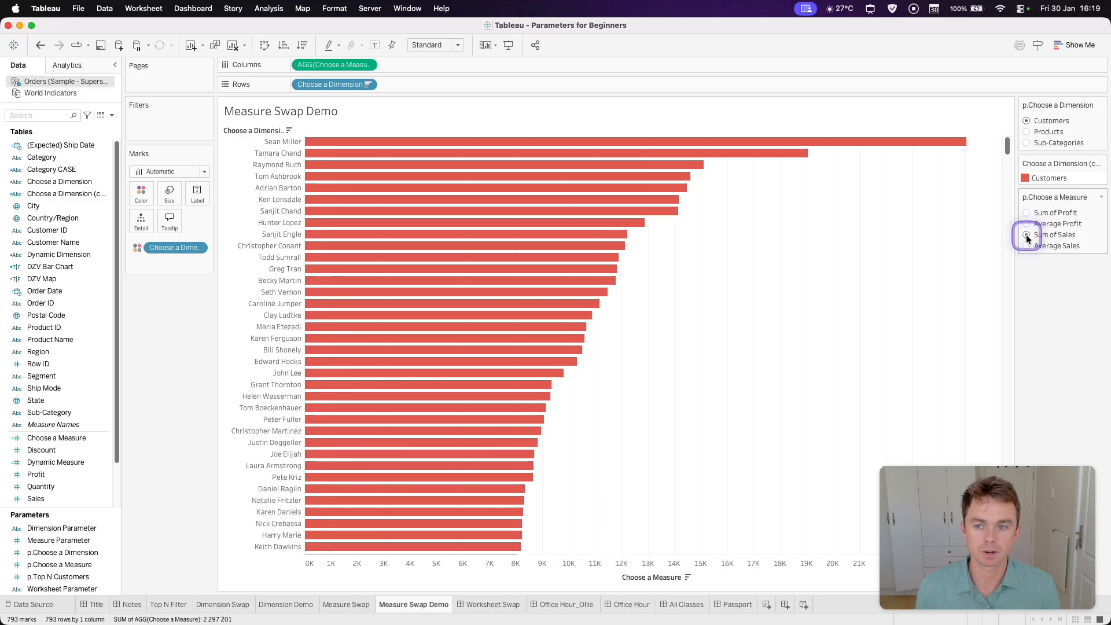
click(1026, 246)
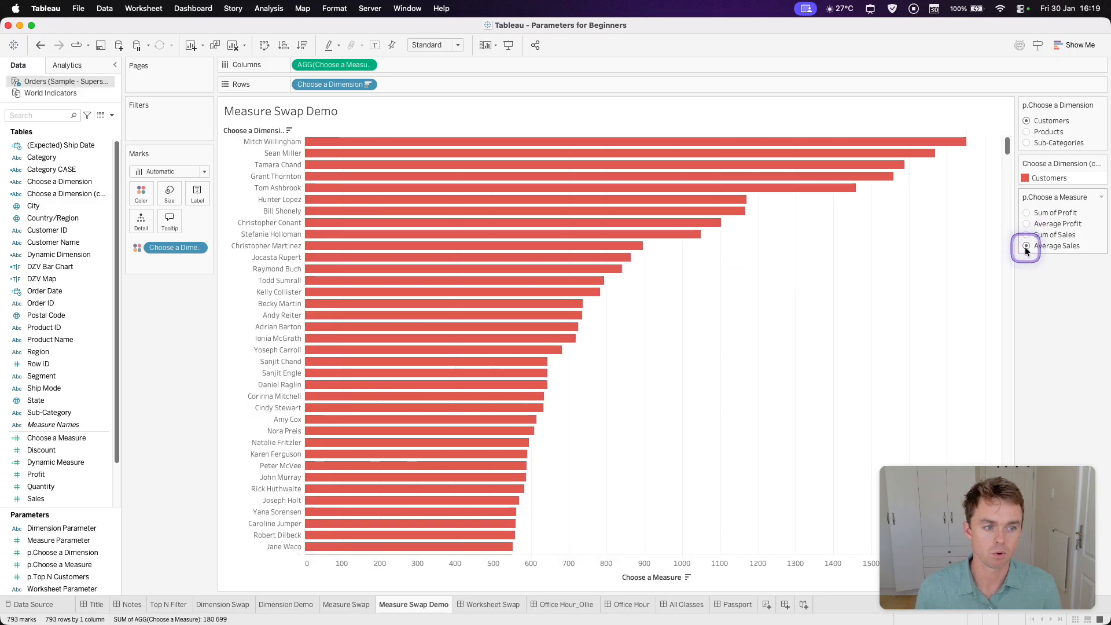
- Test both swaps together by combining Customers, Products and Sub-Categories with the different profit and sales measures, ending on Customers with Sum of Sales
click(1027, 235)
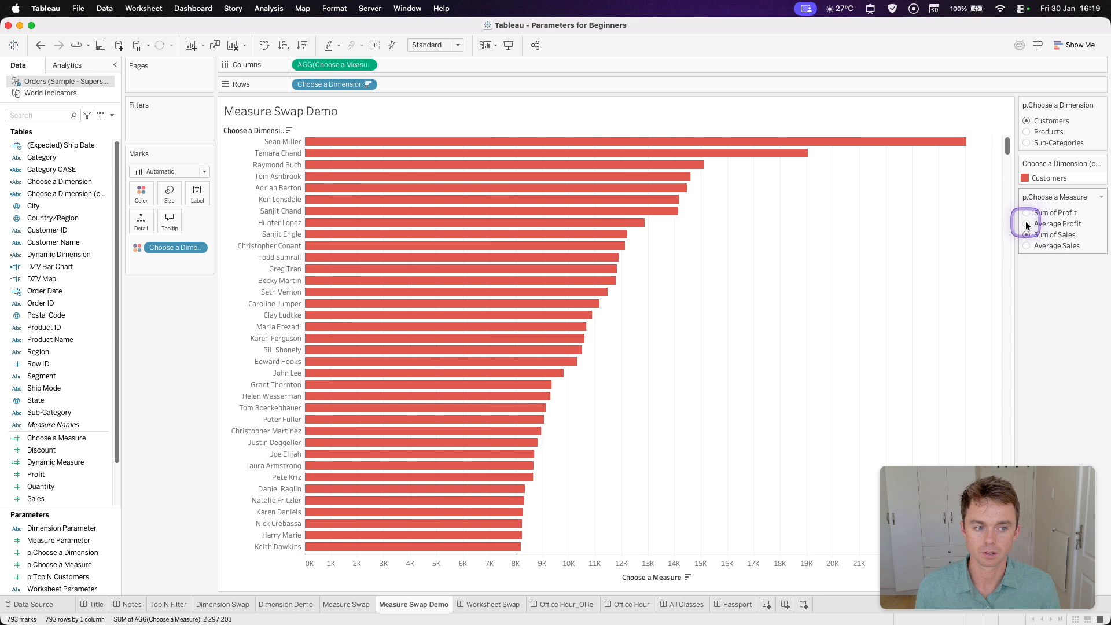
click(1025, 132)
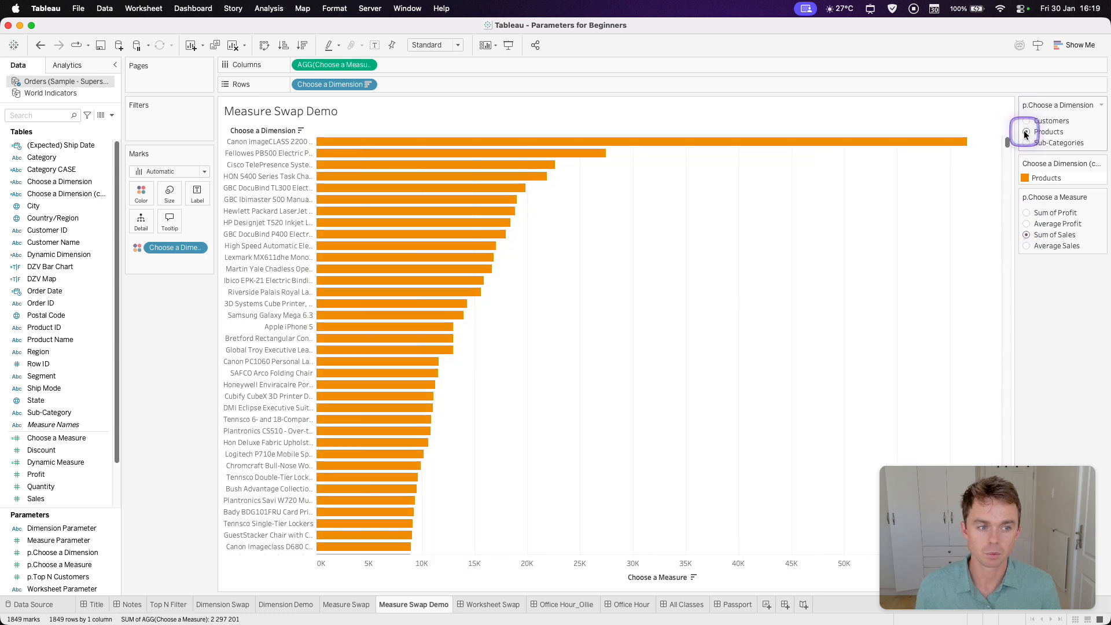
click(1025, 224)
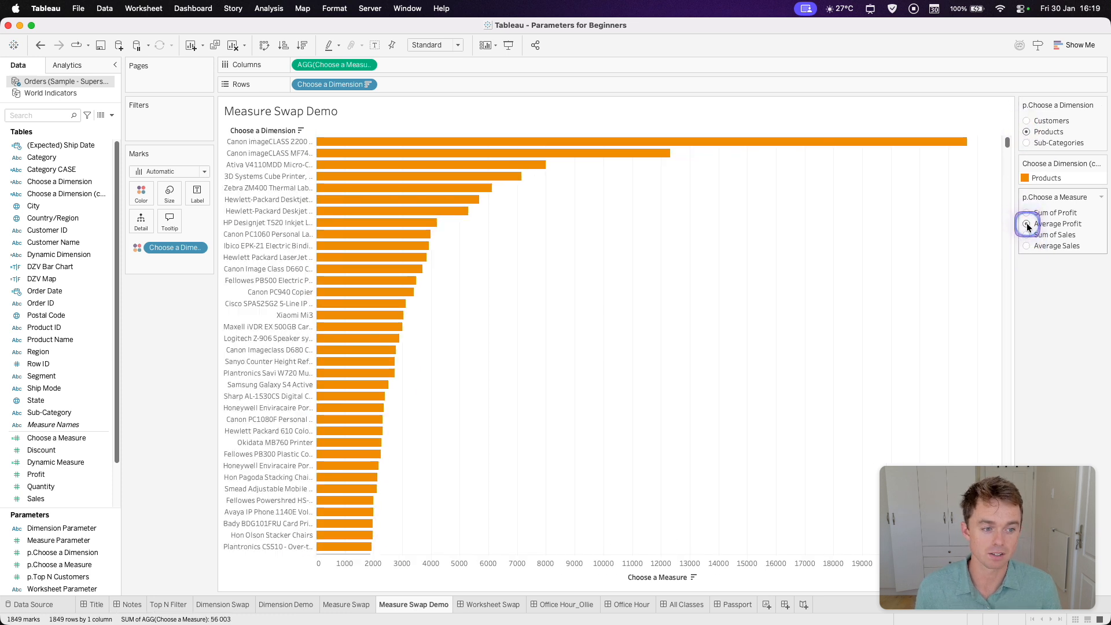
click(1027, 143)
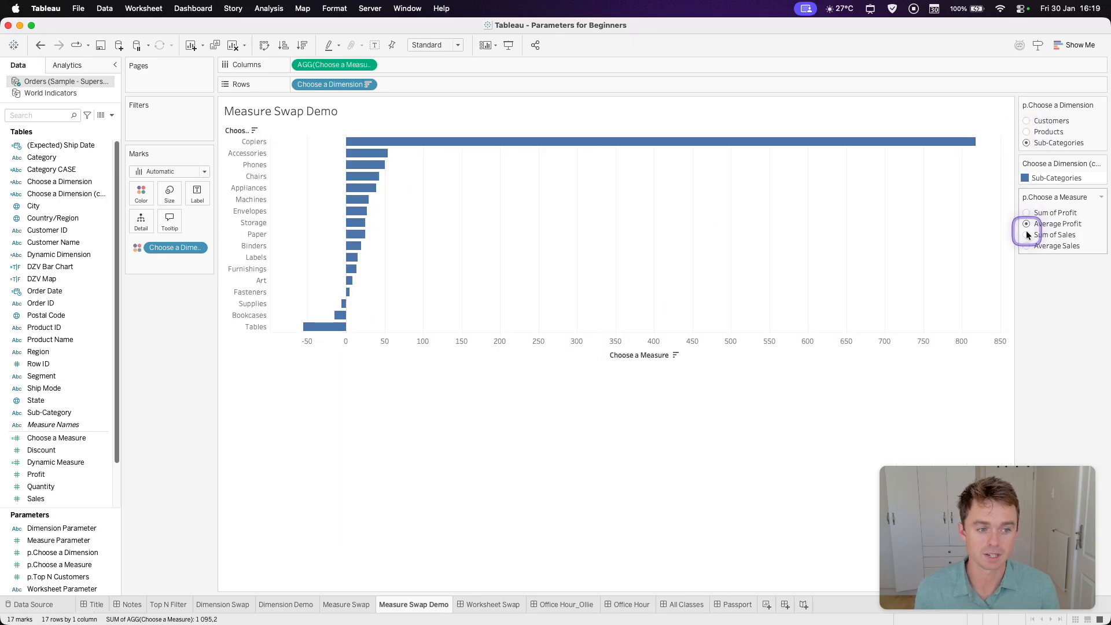
click(1026, 246)
click(1025, 214)
click(1025, 122)
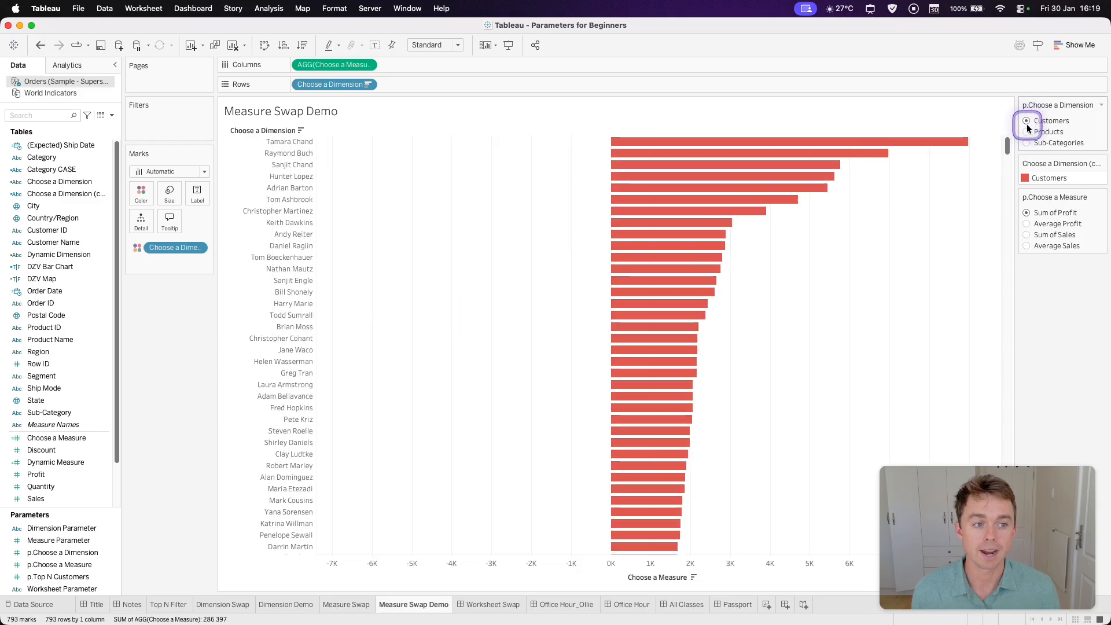
click(1025, 235)
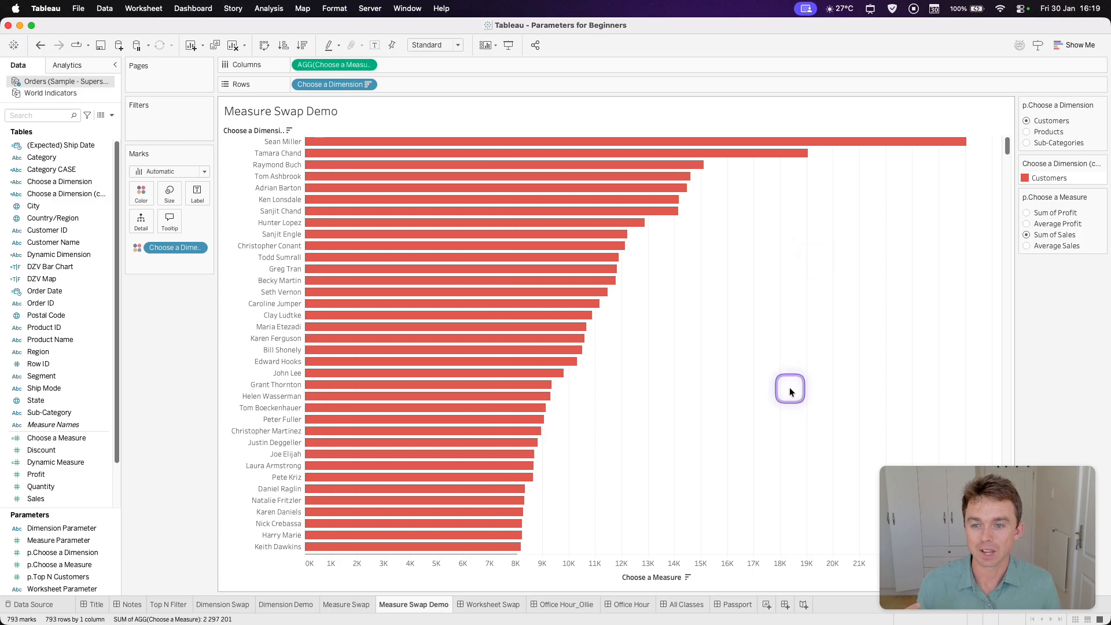
- Make the horizontal axis title dynamic by setting it to the value of the p.Choose a Measure parameter
right_click(653, 577)
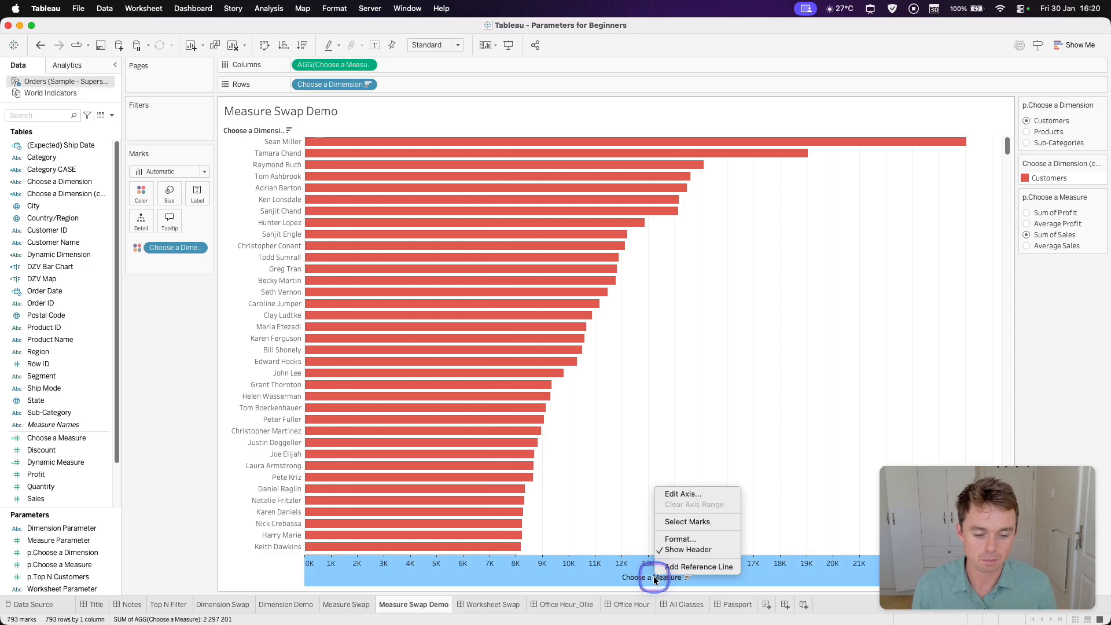
click(699, 495)
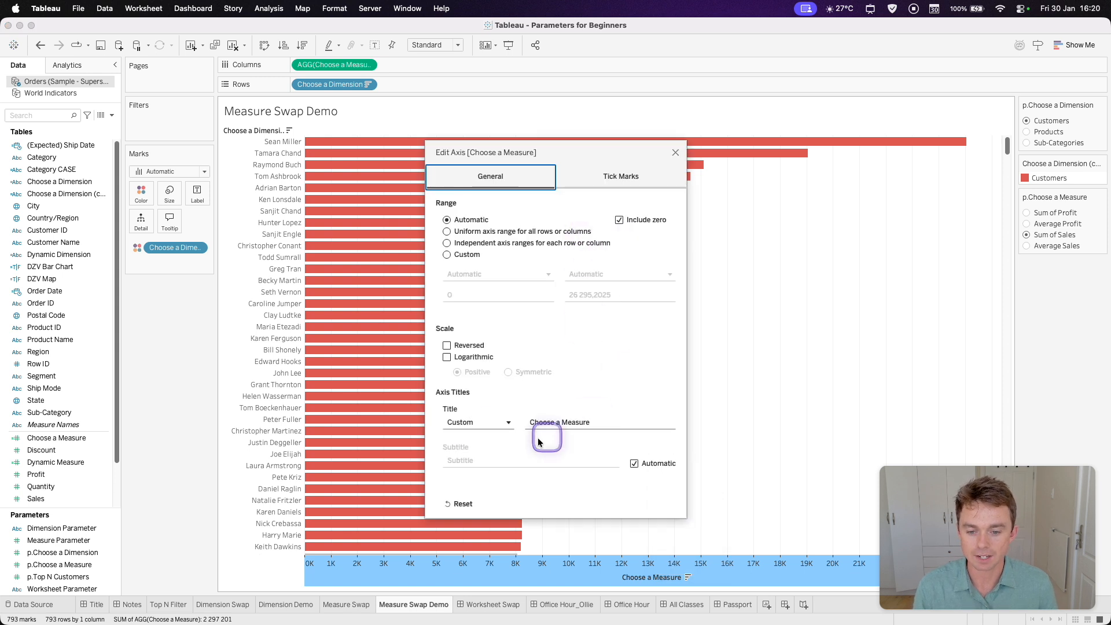
click(471, 427)
mouse_move(521, 479)
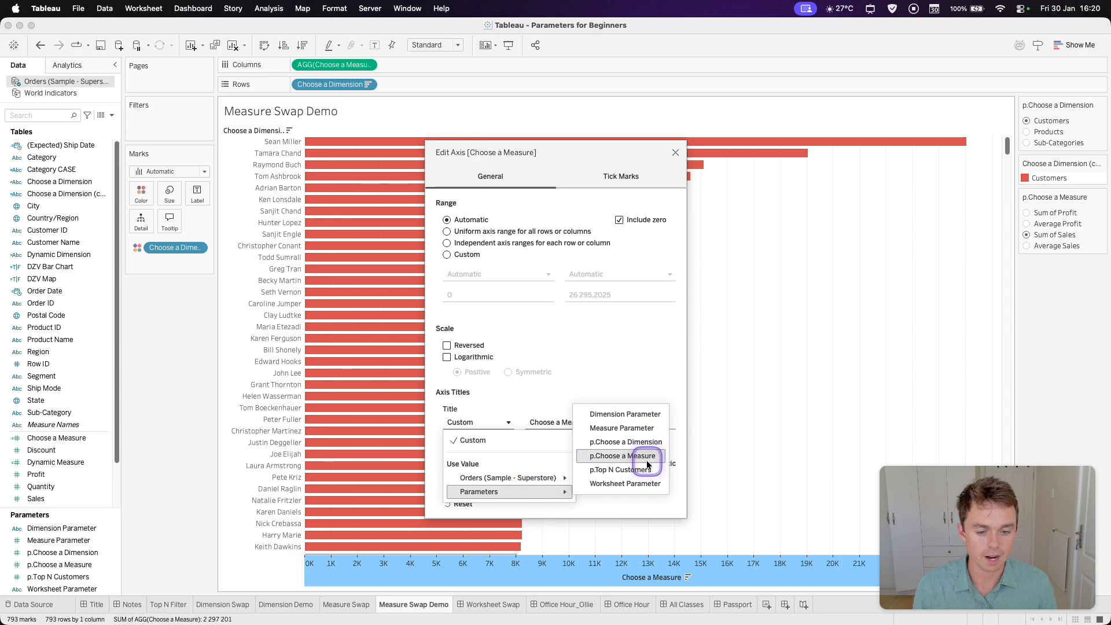
click(645, 456)
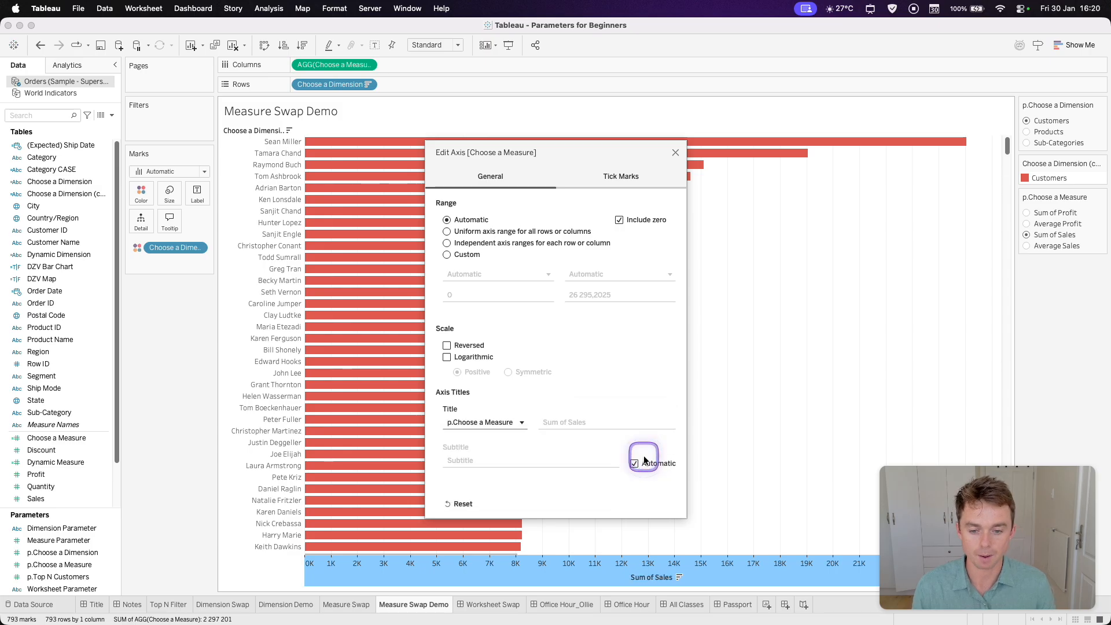
click(675, 152)
- Test the dynamic axis title by switching the measure through Average Profit, Sum of Profit, Sum of Sales and Average Sales
click(1026, 225)
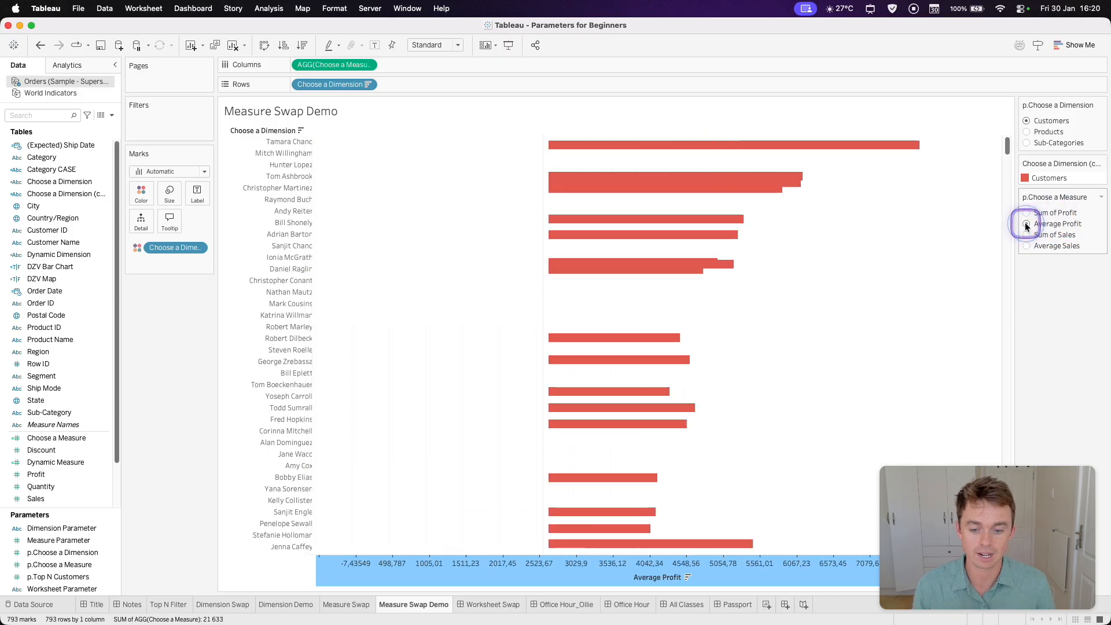
click(1025, 213)
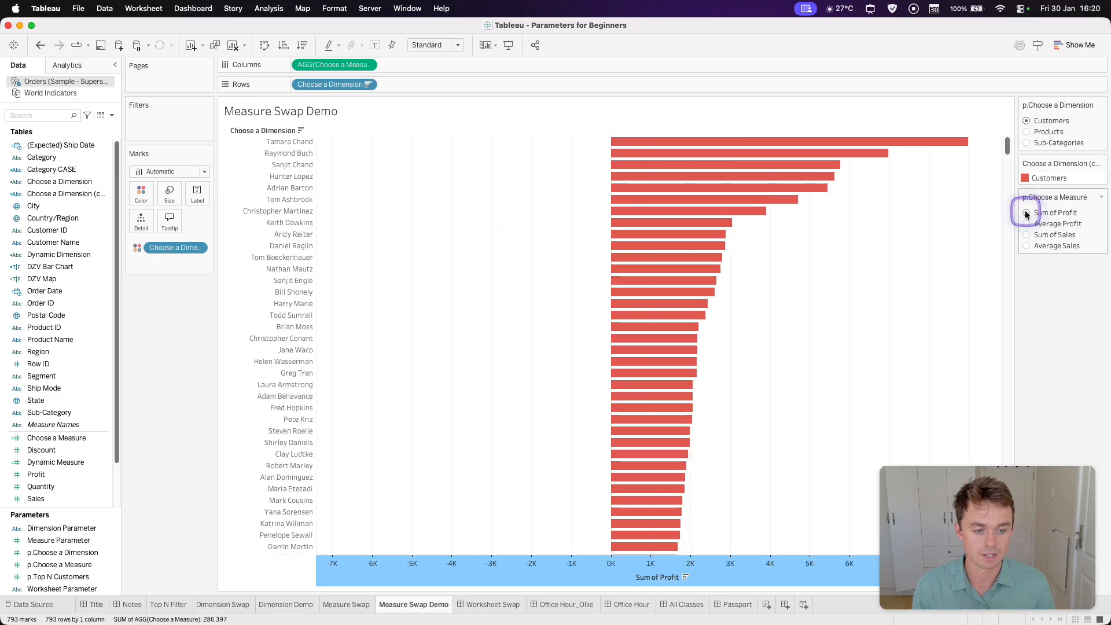
click(1025, 235)
click(1026, 246)
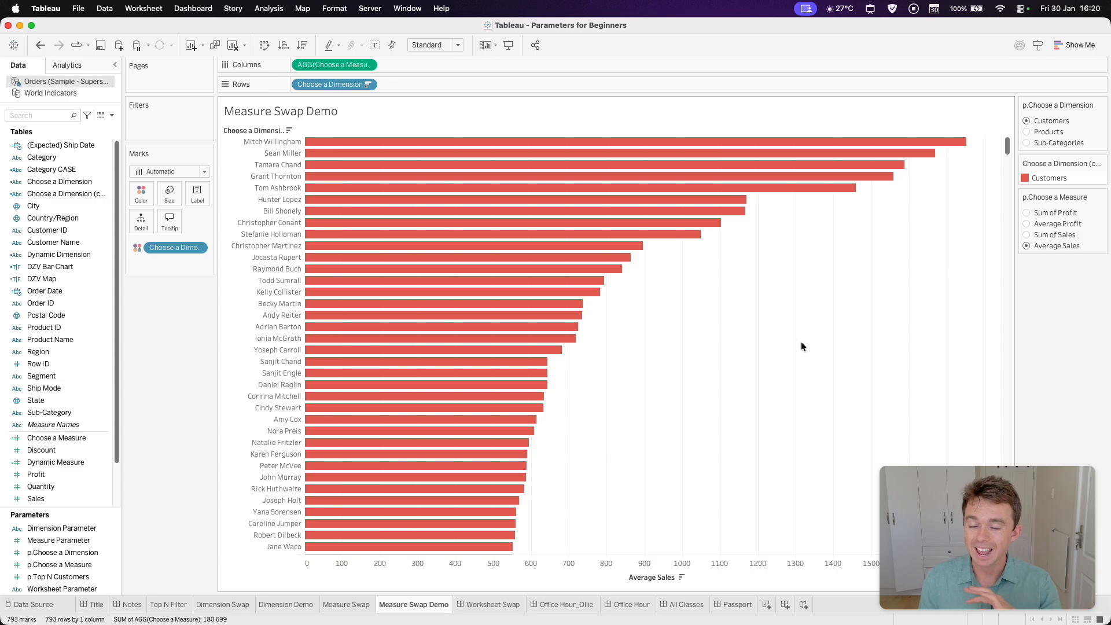
- Replace the sheet title's text with "How did our <AGG(Choose a Measure)> perform by", inserting the measure as a dynamic field
double_click(361, 113)
click(620, 211)
key(shift+super+Right)
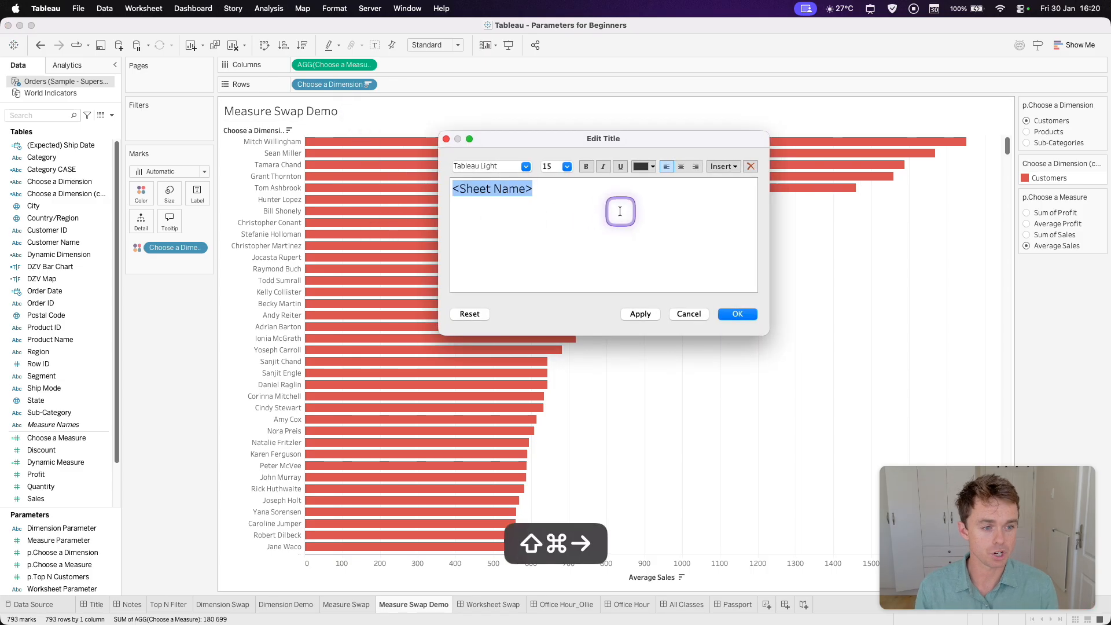
text(How did our)
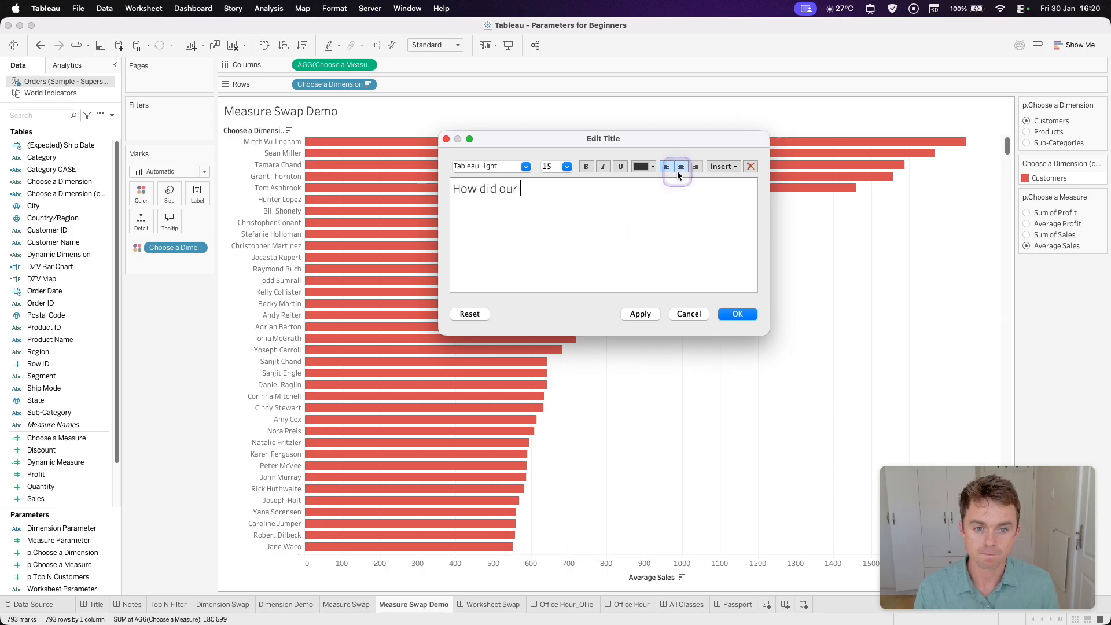
click(712, 168)
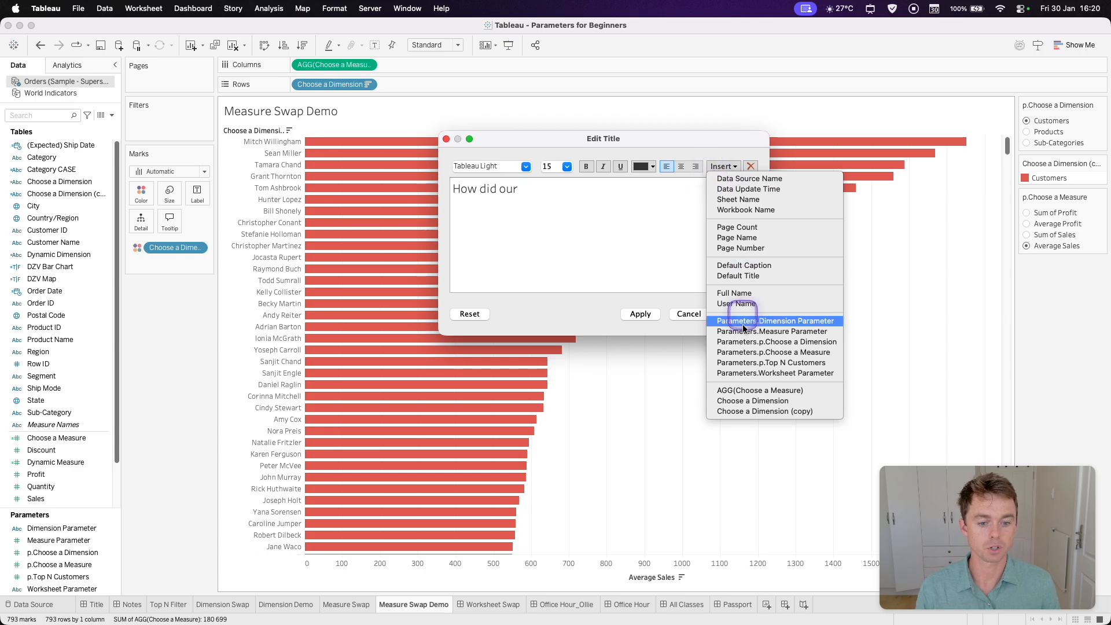
click(801, 394)
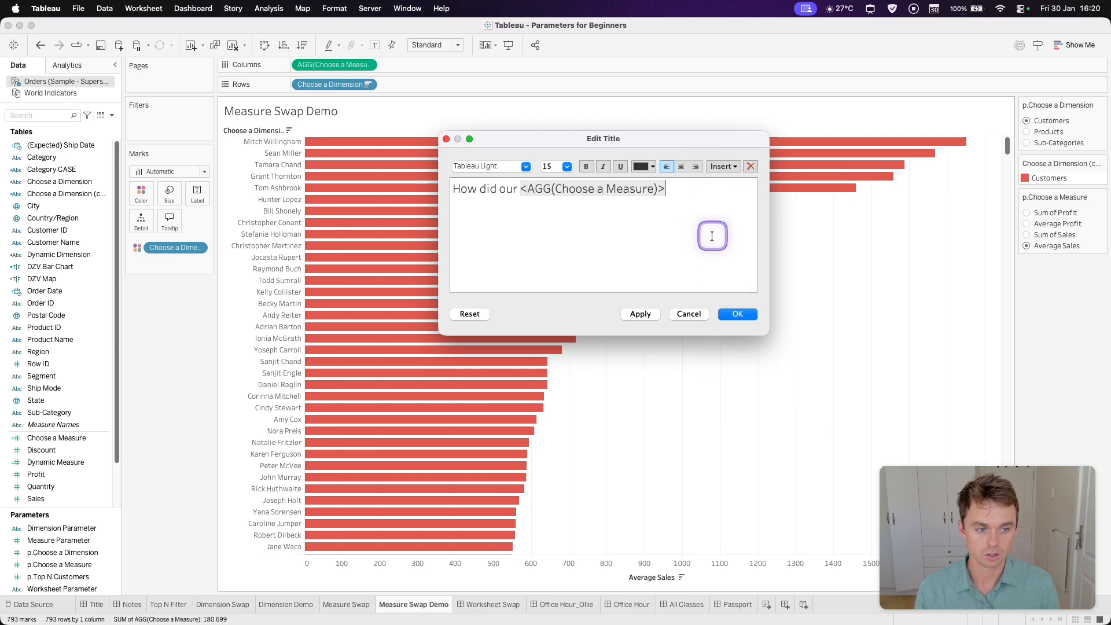
text(perfor)
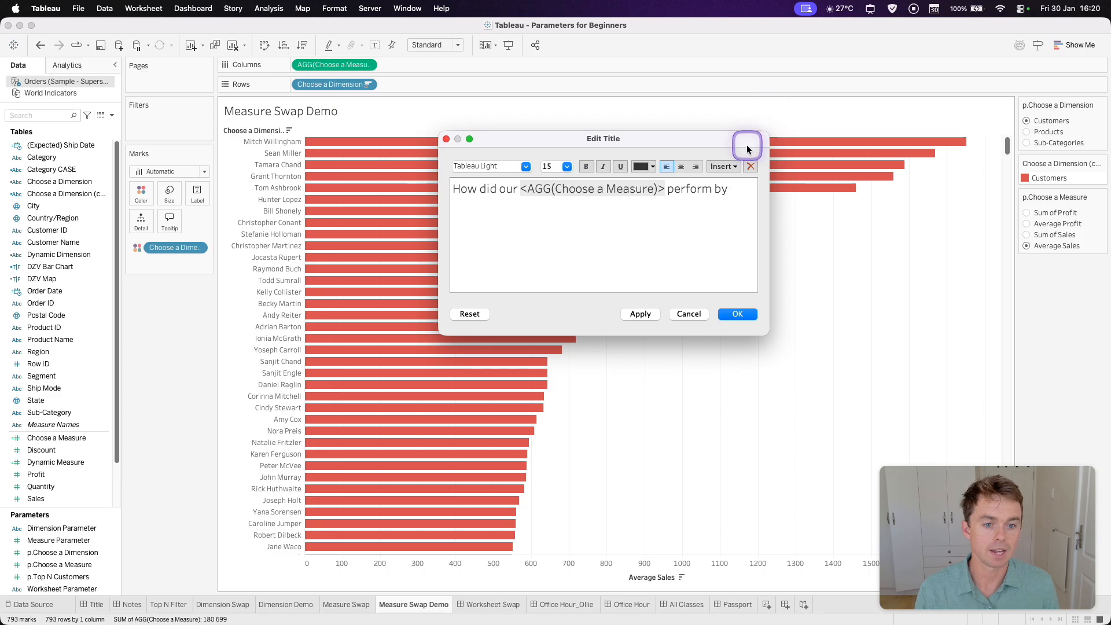
- Replace the AGG(Choose a Measure) field in the title text with the p.Choose a Measure parameter
click(722, 167)
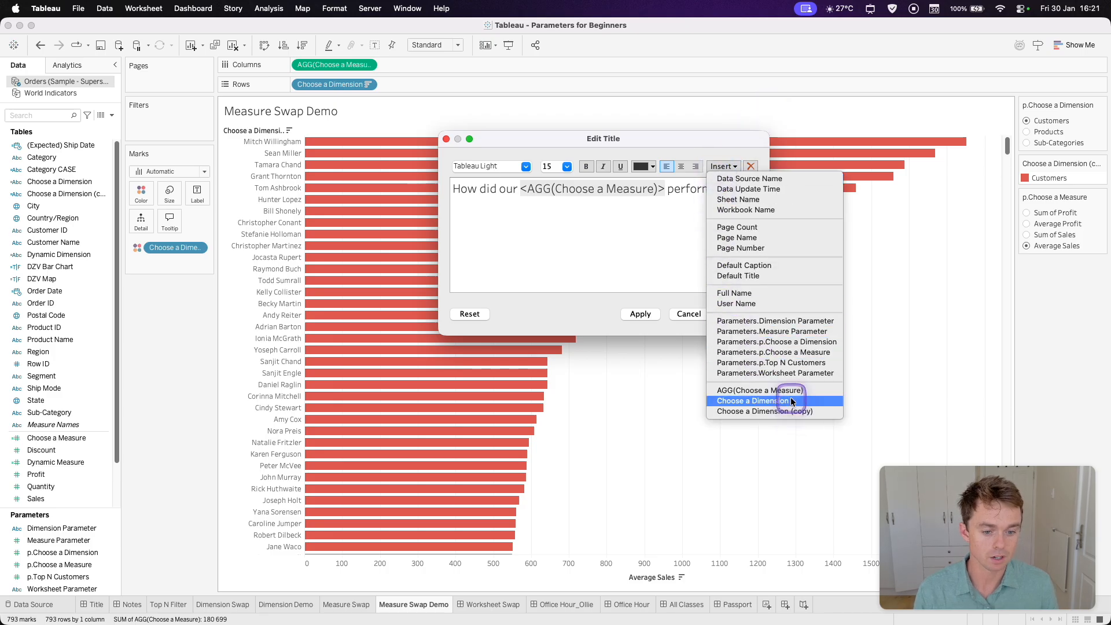
click(633, 213)
drag(667, 191, 518, 192)
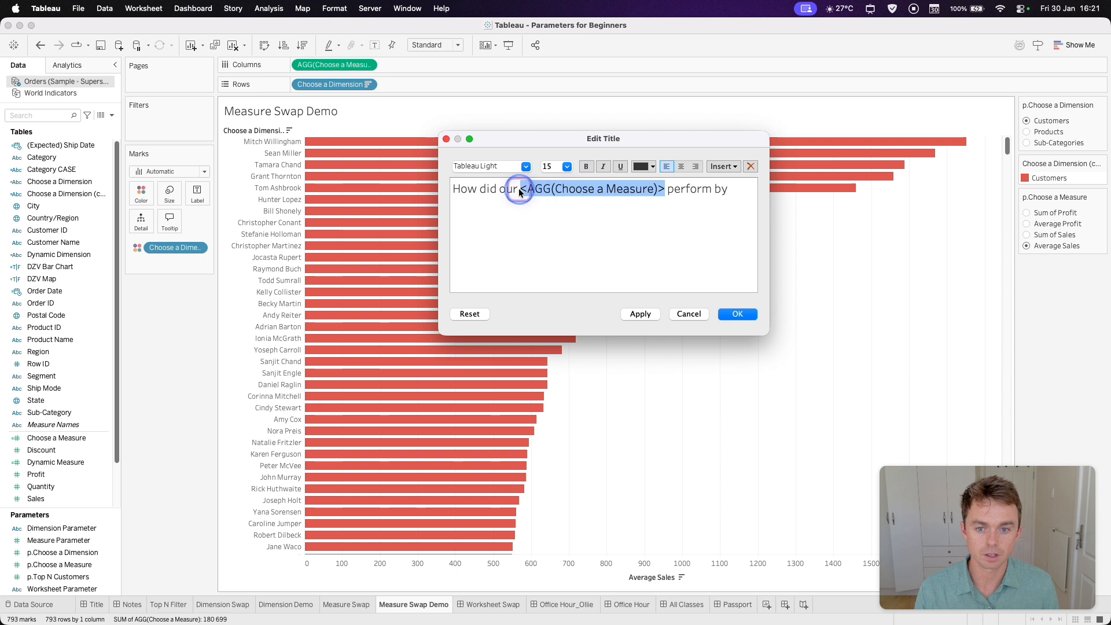
key(BackSpace)
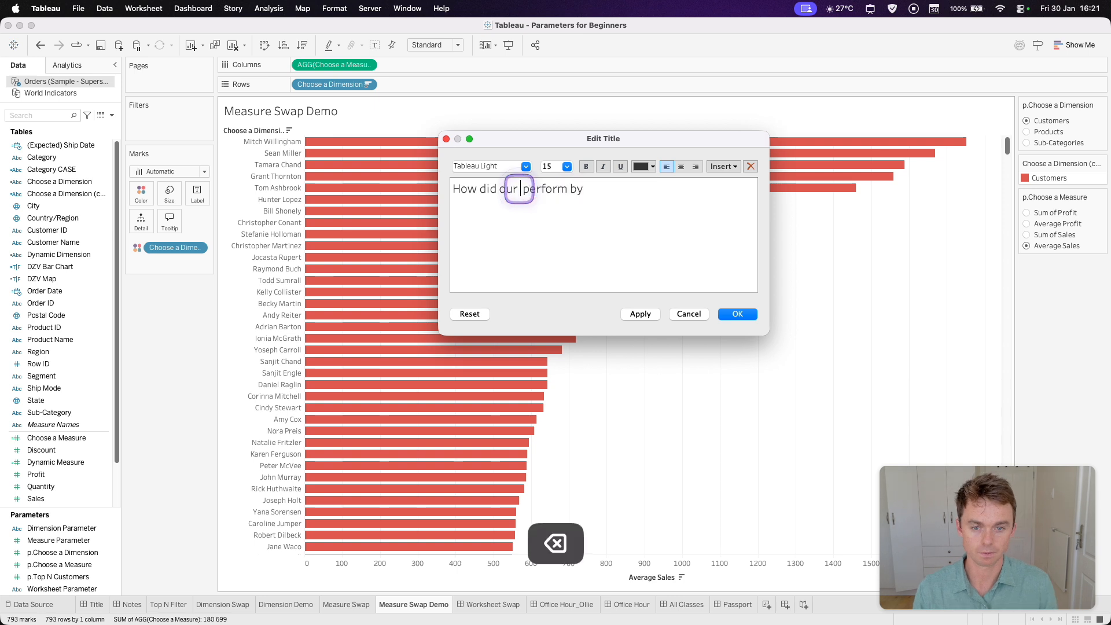
click(730, 167)
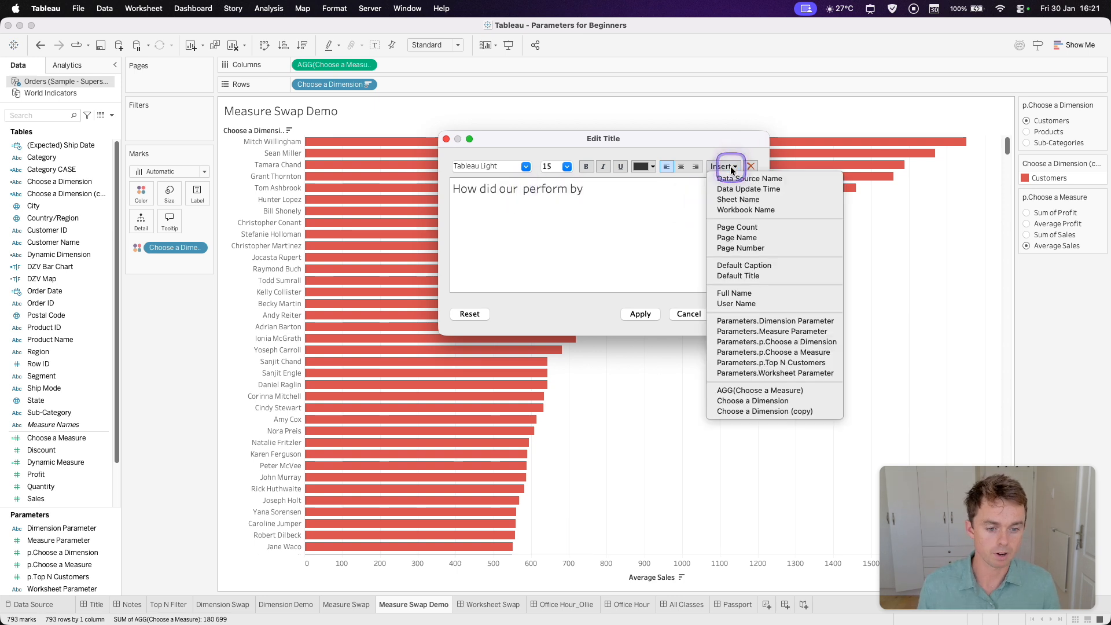
click(802, 351)
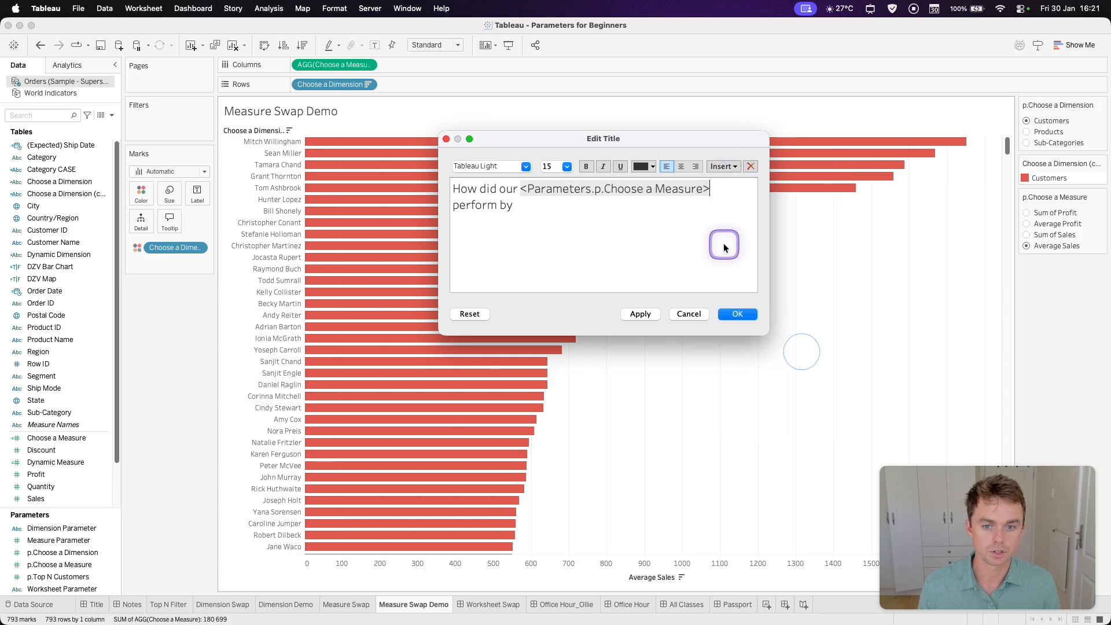
- Complete the title with the p.Choose a Dimension parameter and a question mark after "perform by", and apply it
click(728, 167)
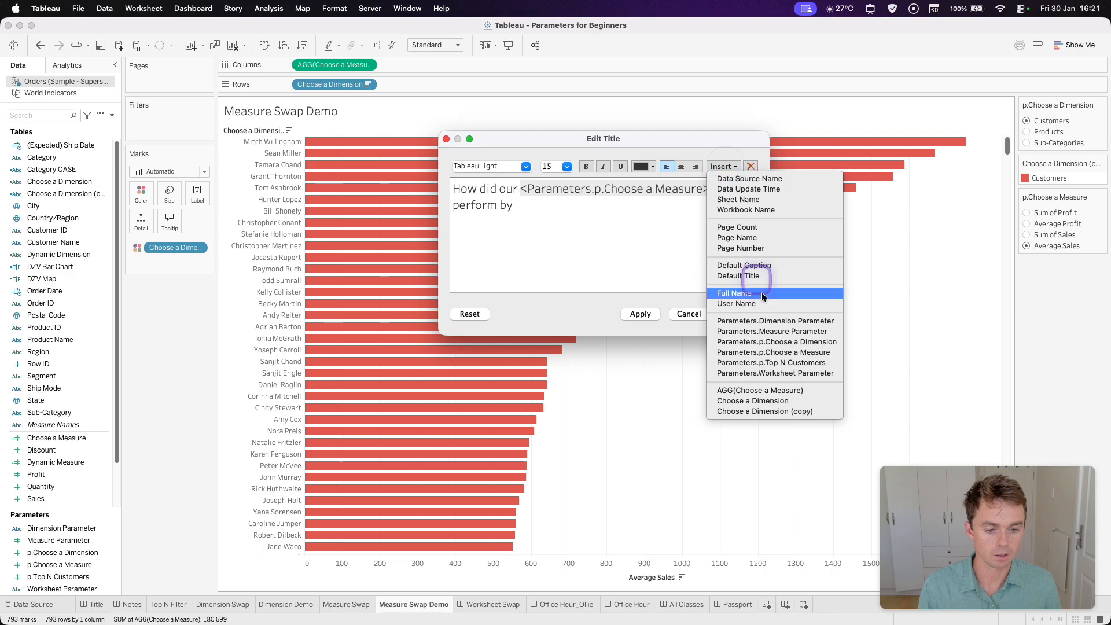
click(829, 342)
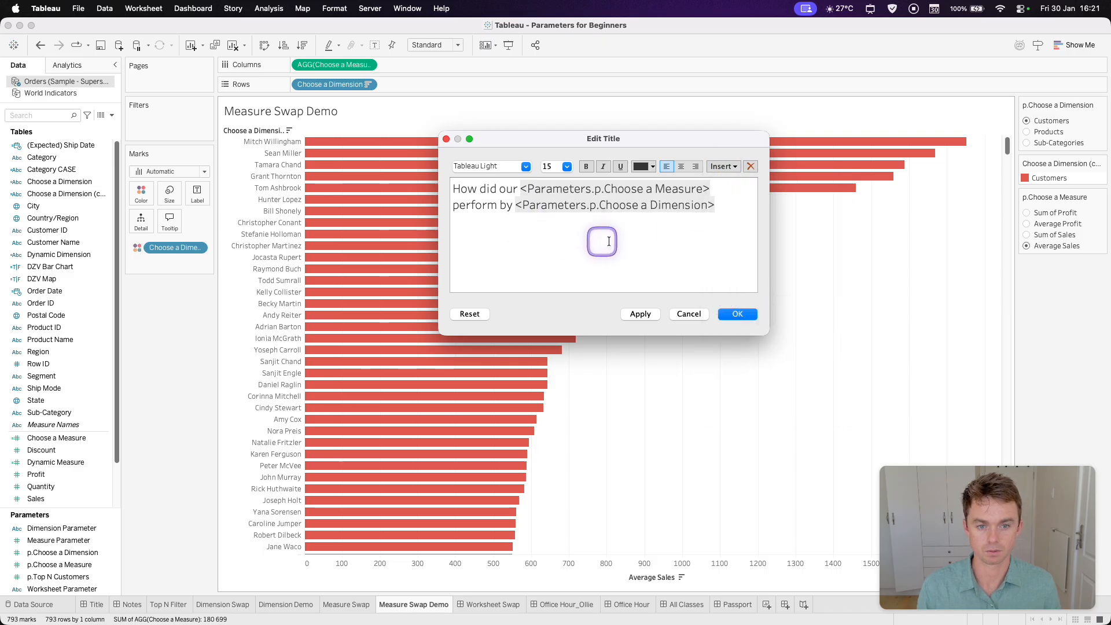
click(641, 314)
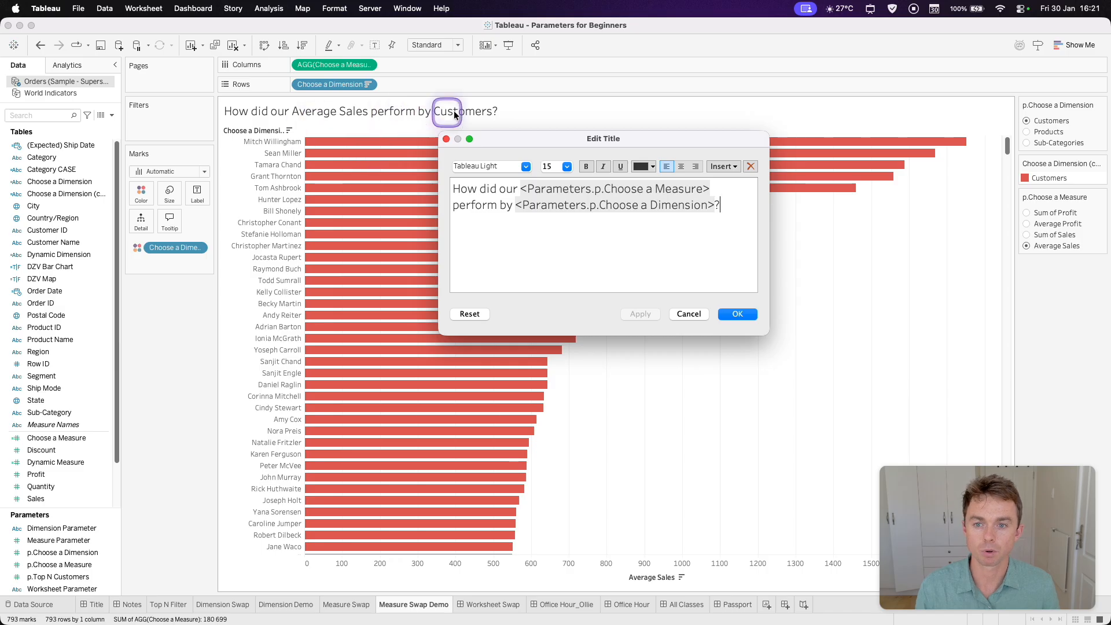
- Change "by" to "for each" before the dimension parameter in the title and apply the wording
double_click(506, 206)
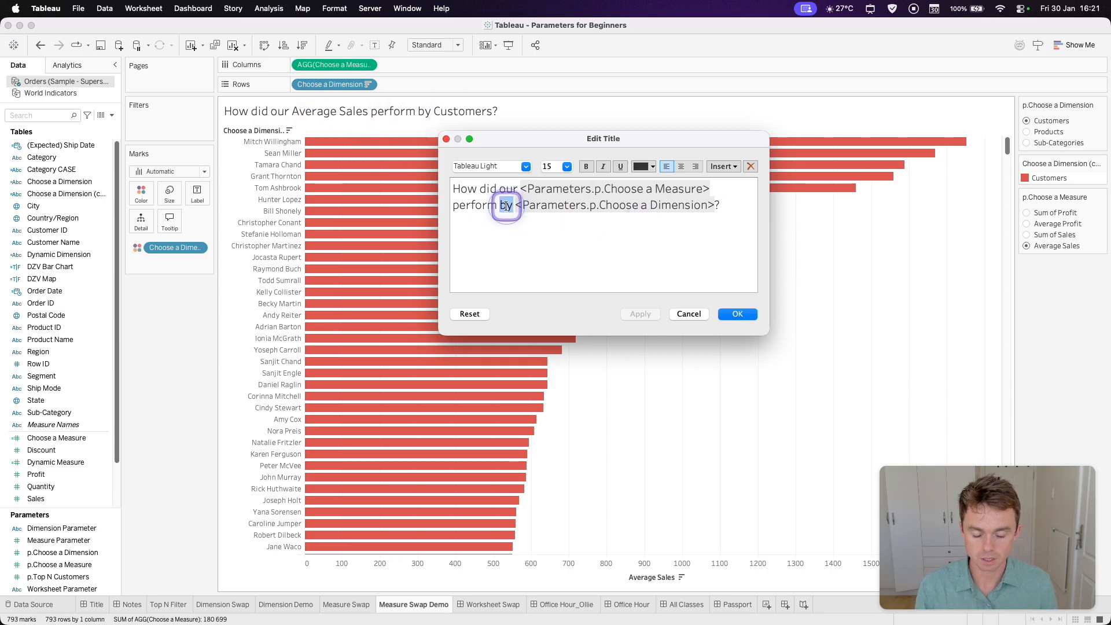
text(for each)
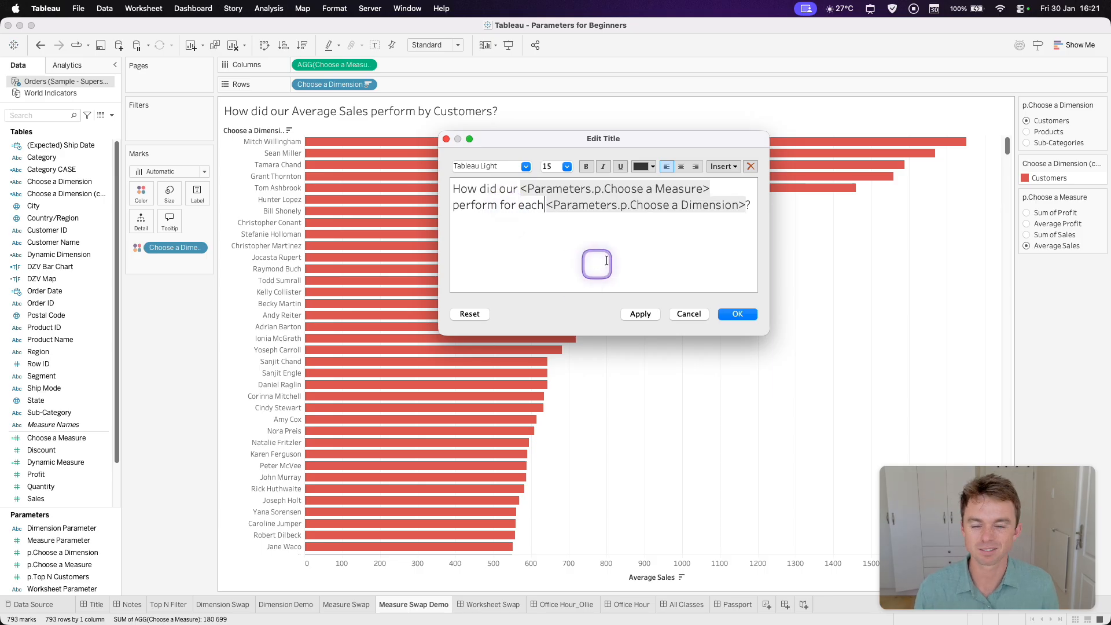
click(641, 313)
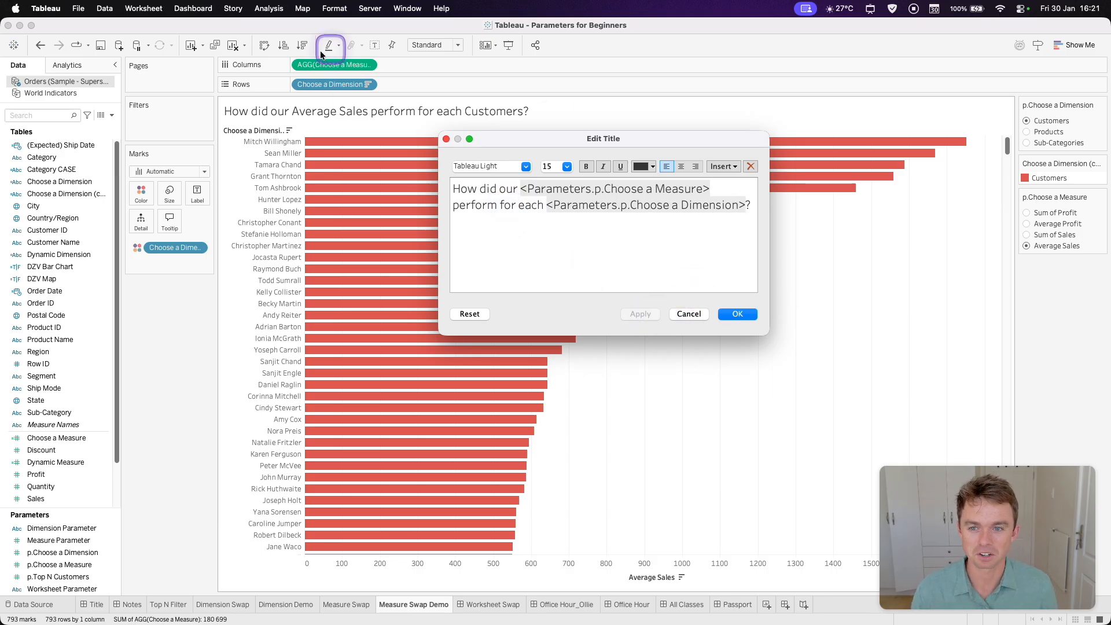
- Remove "each" and the extra space from the title so it reads "perform for" before the dimension parameter, and save the title
click(584, 201)
key(alt+BackSpace)
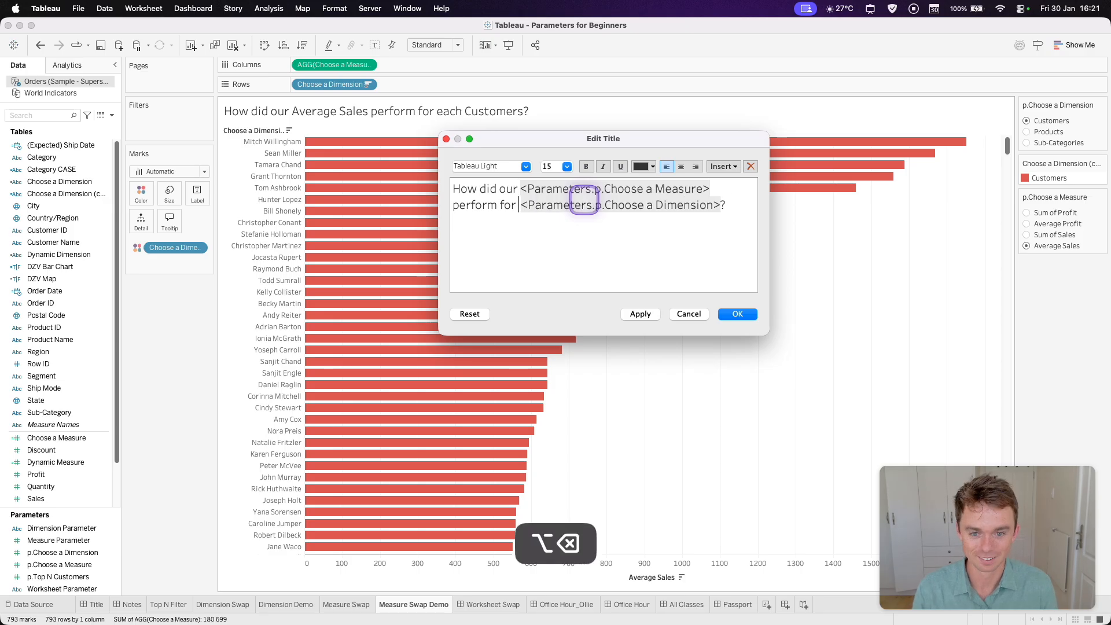
key(Right)
key(BackSpace)
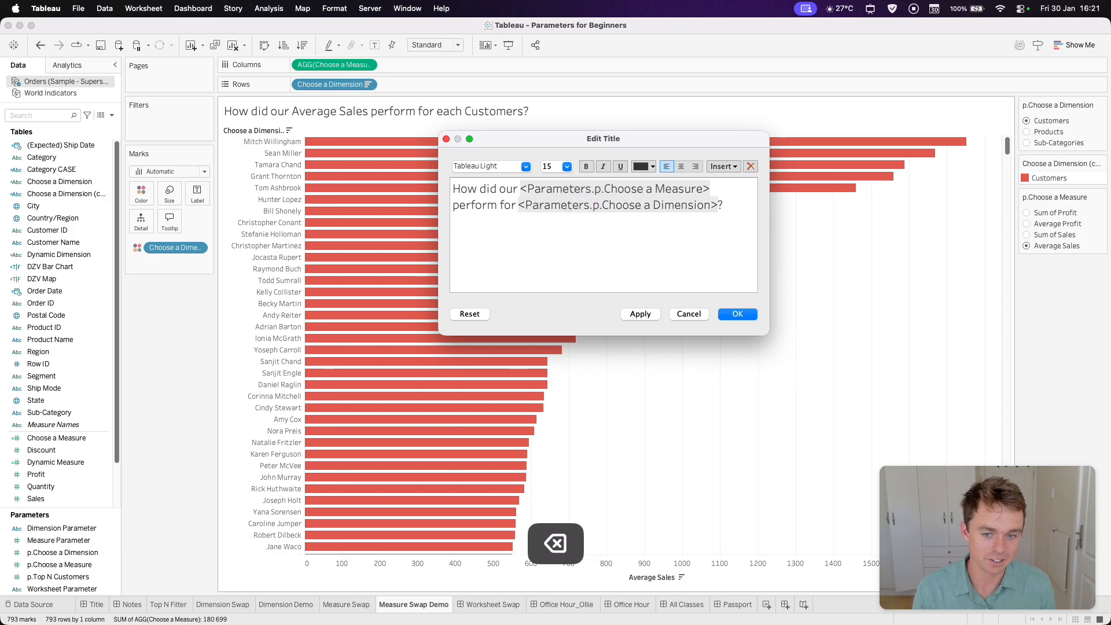
click(641, 314)
click(752, 317)
- Test the dynamic title by switching to Products and Sub-Categories, and through Sum of Profit, Average Profit and Sum of Sales
click(1027, 132)
click(1027, 142)
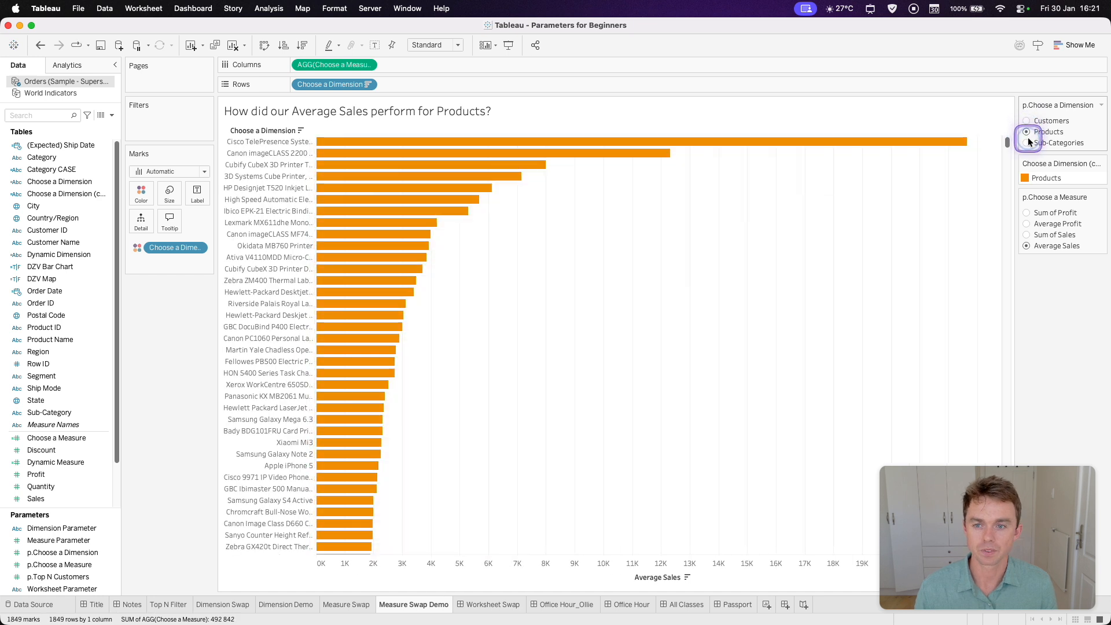
click(1026, 213)
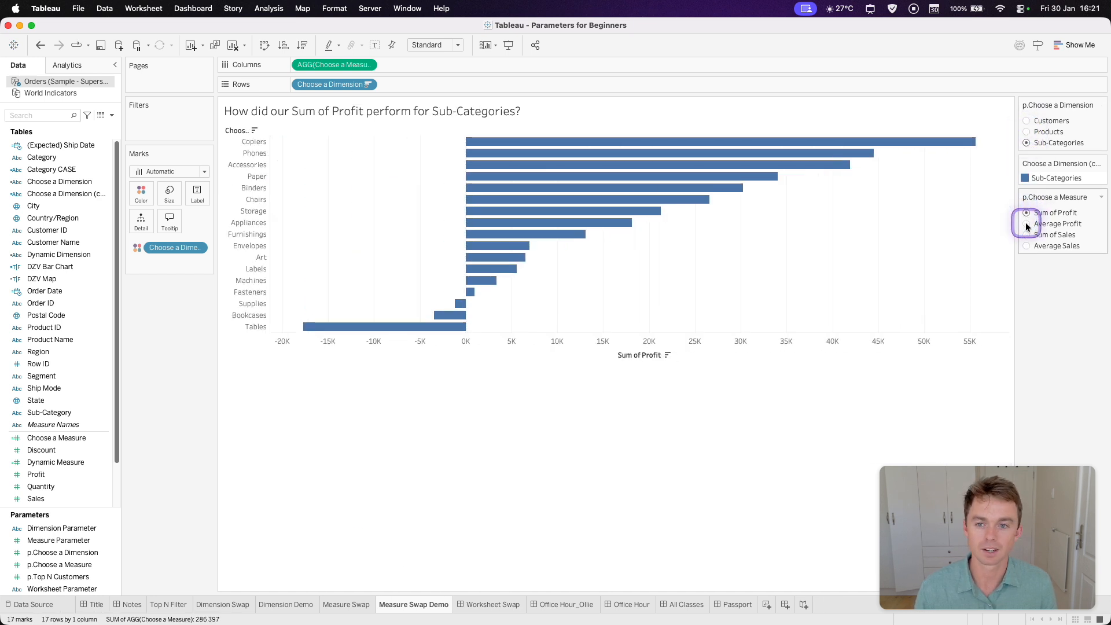
click(1026, 225)
click(1026, 234)
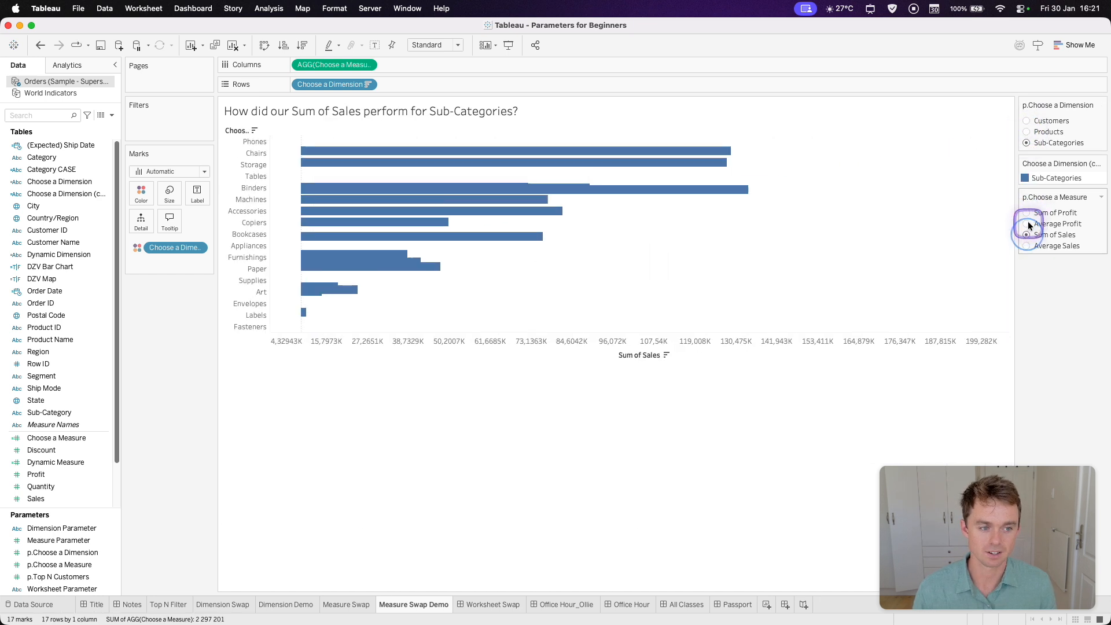
click(1027, 213)
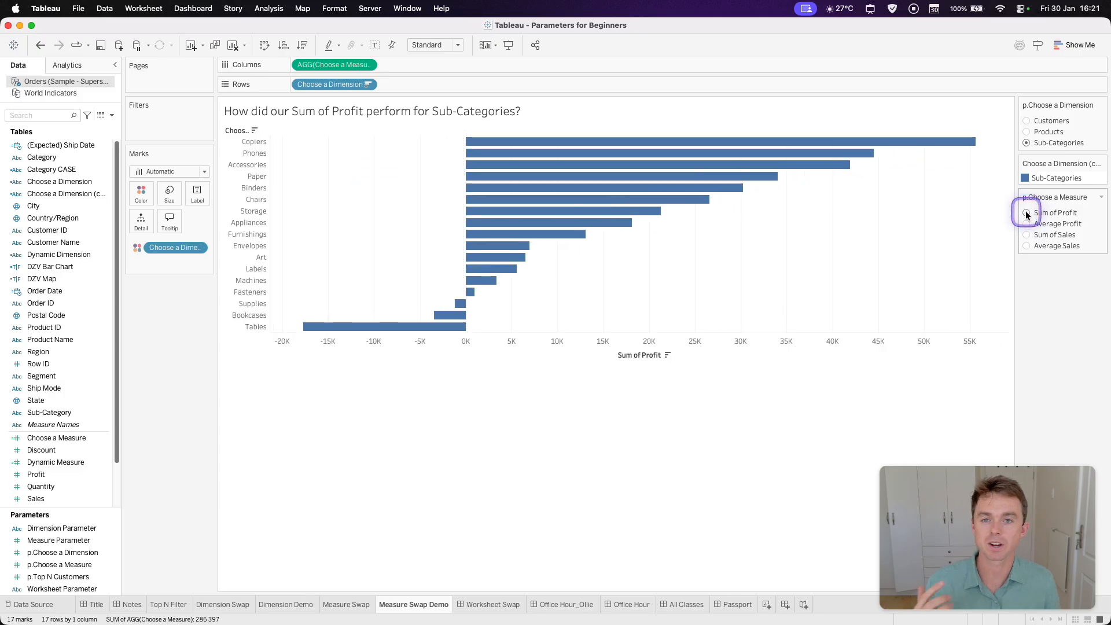
- Test the dynamic titles with Average Profit and Average Sales, alternating between Products and Sub-Categories and ending on Average Profit for Products
click(1027, 224)
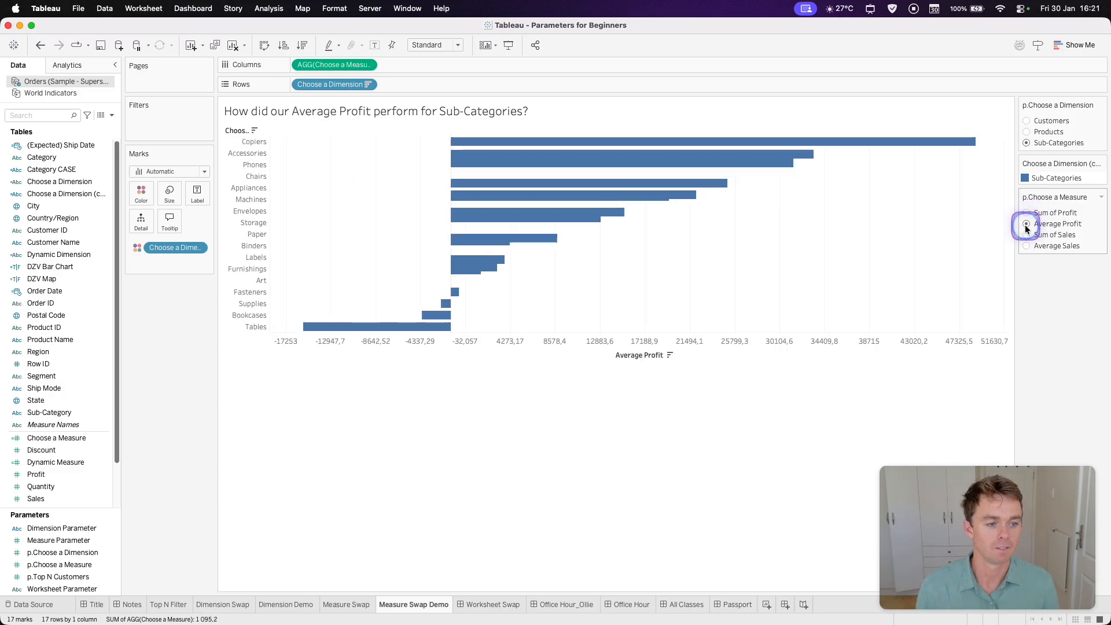
click(1027, 131)
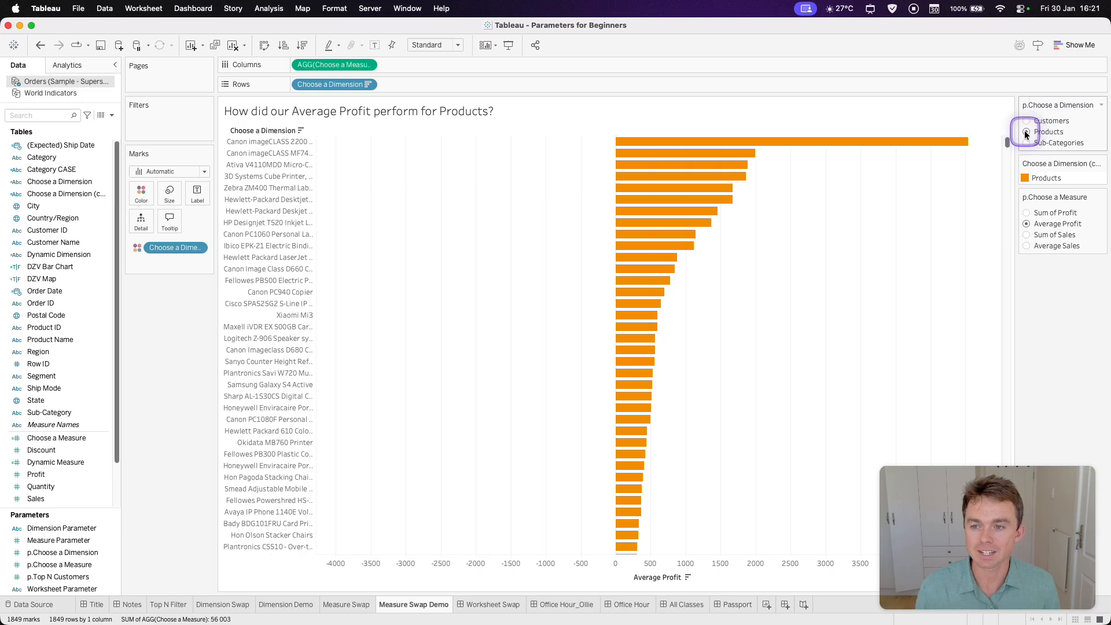
click(1025, 246)
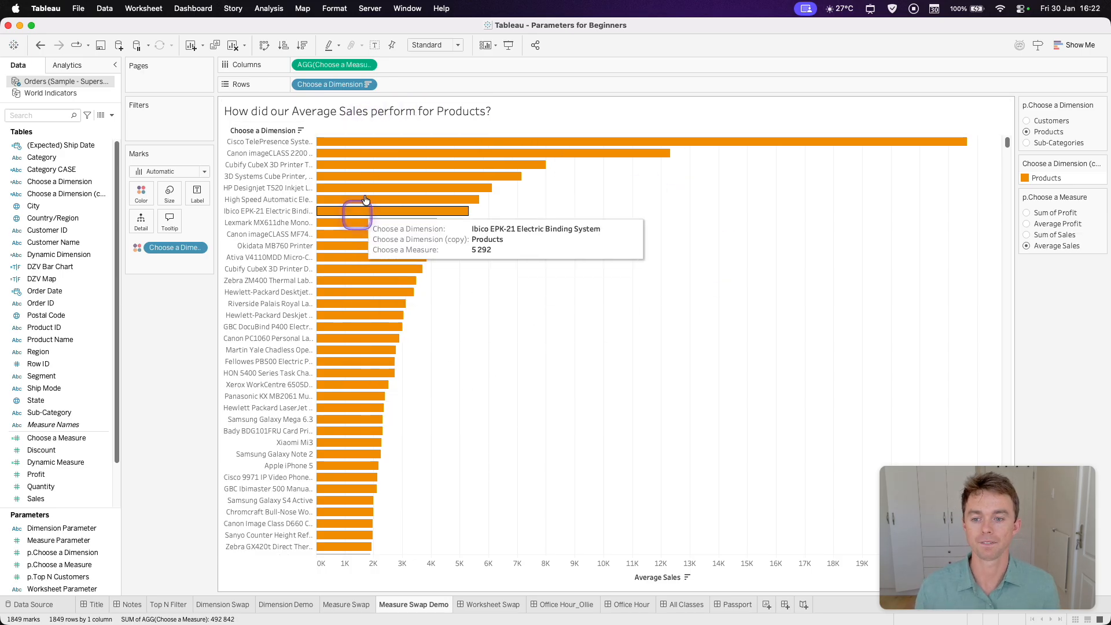
click(1027, 143)
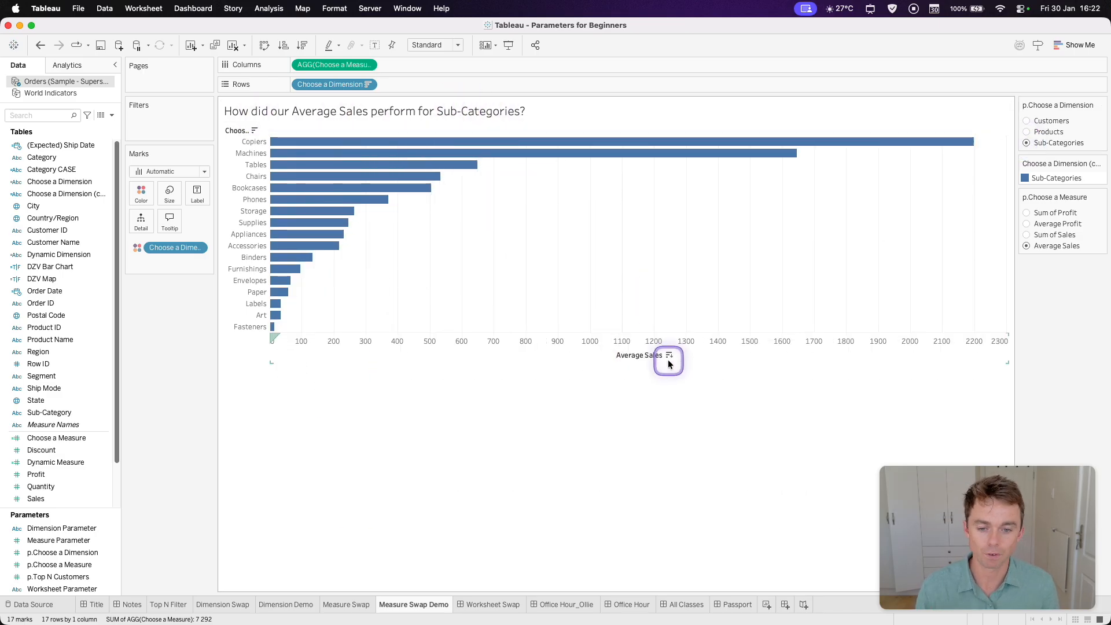
click(1025, 225)
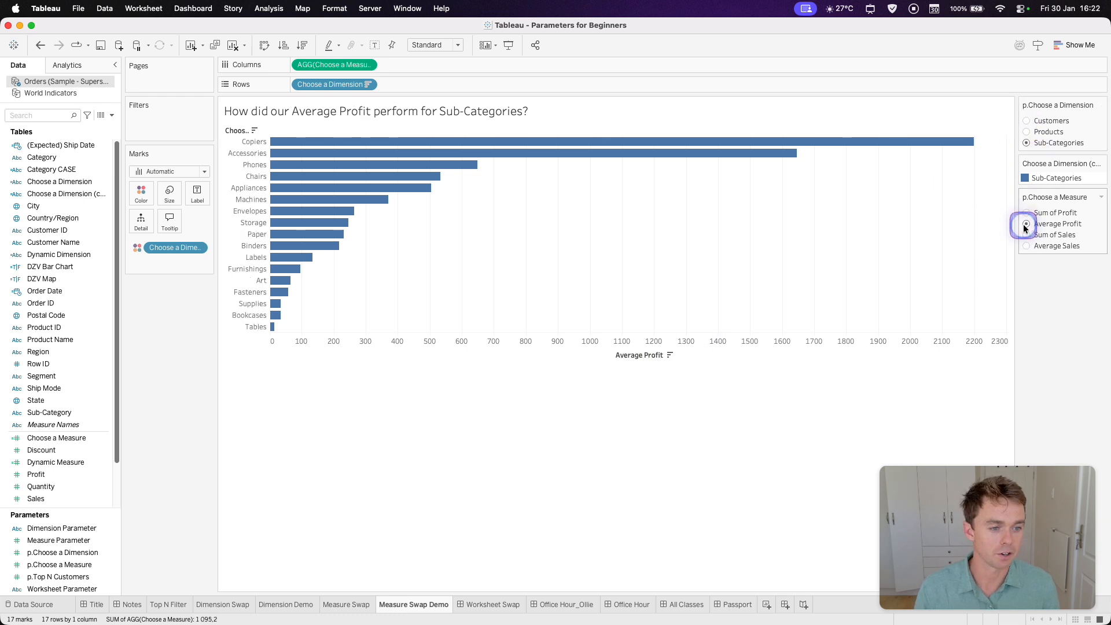
click(1026, 131)
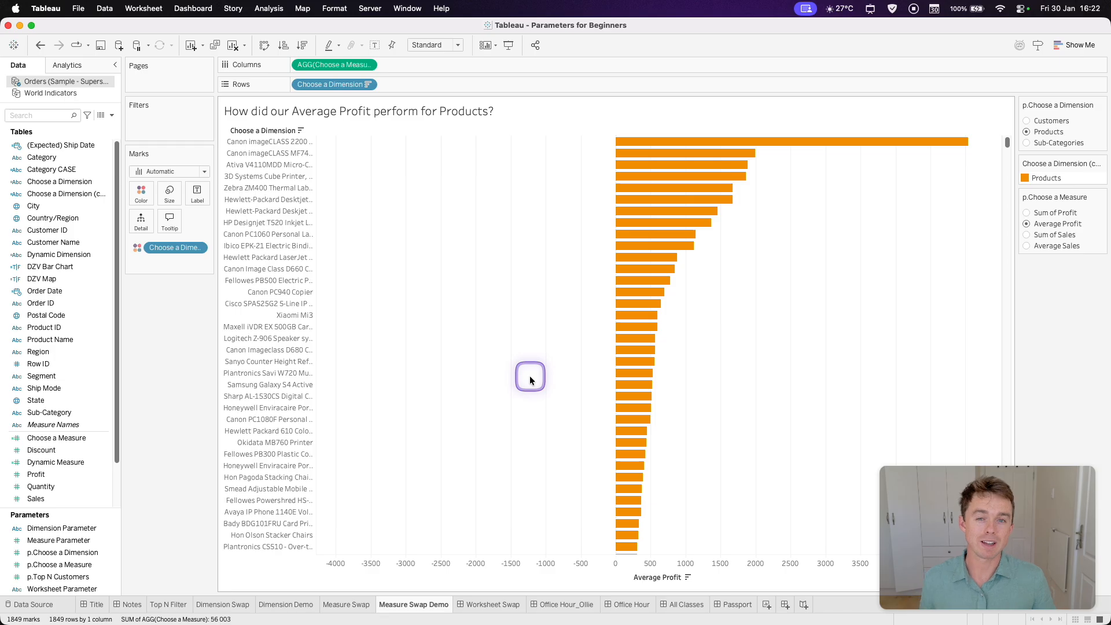
- Open the Worksheet Swap dashboard and look through its bar chart of sales by state
click(478, 602)
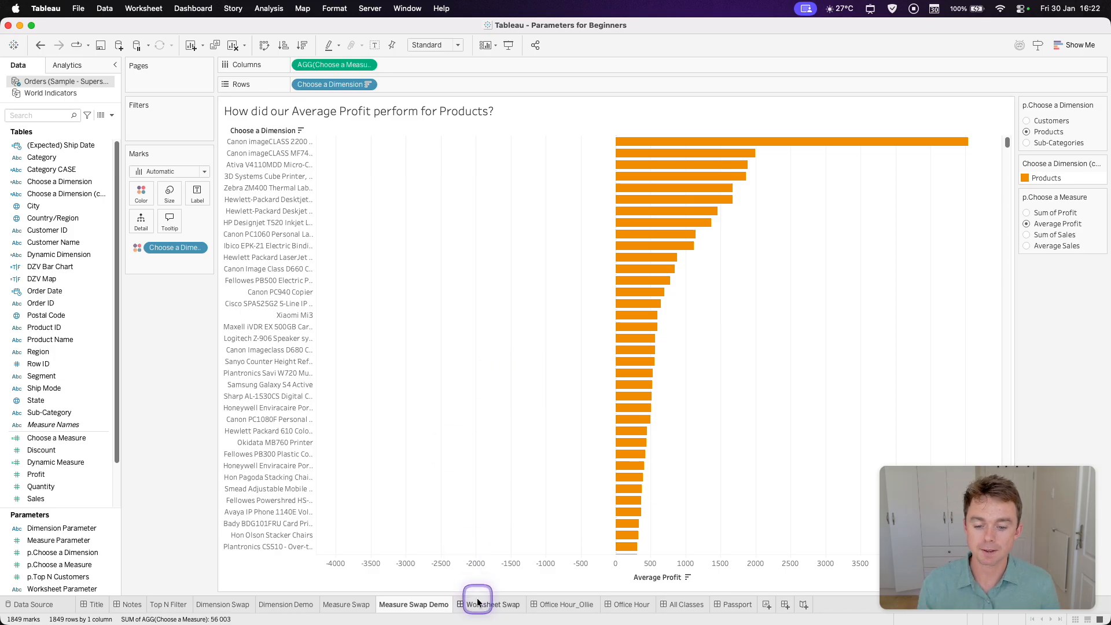
click(398, 495)
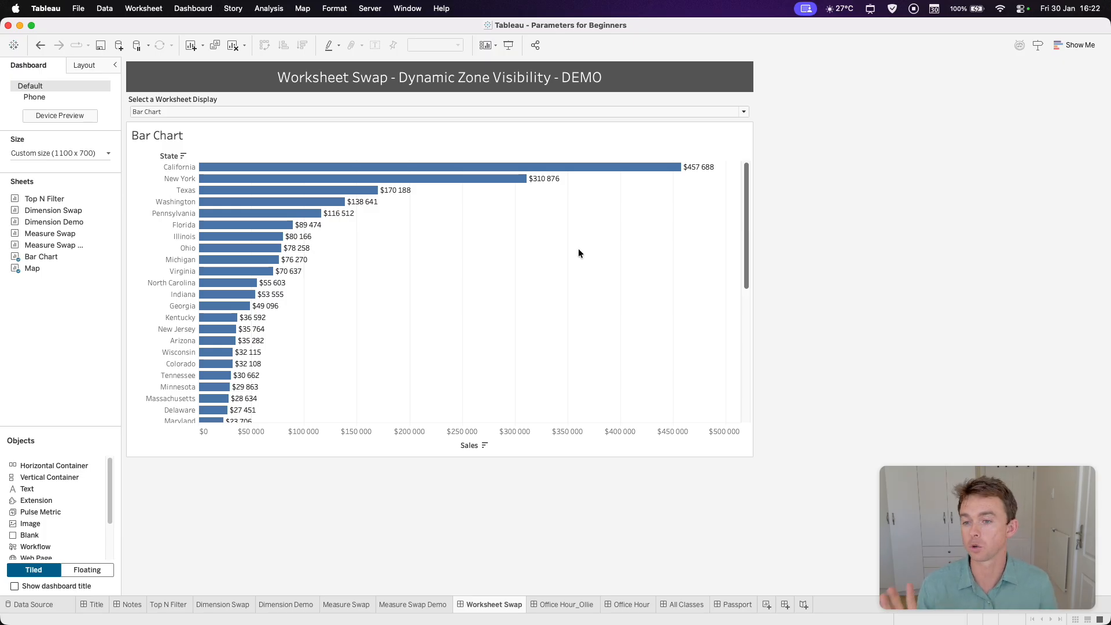
click(215, 114)
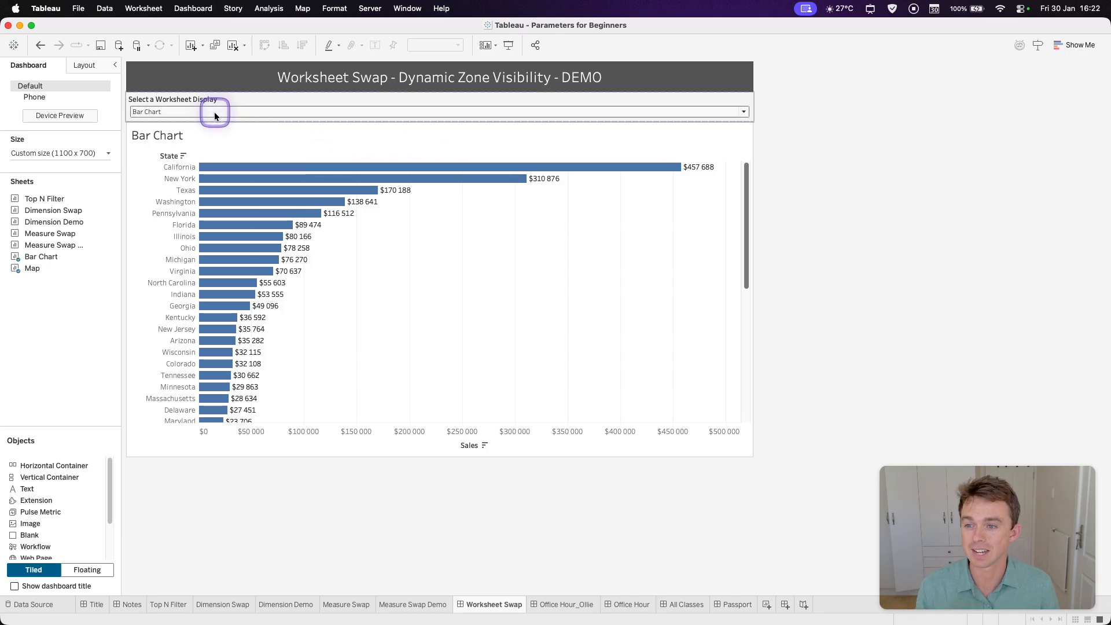
click(472, 264)
scroll(382, 295, down, 10)
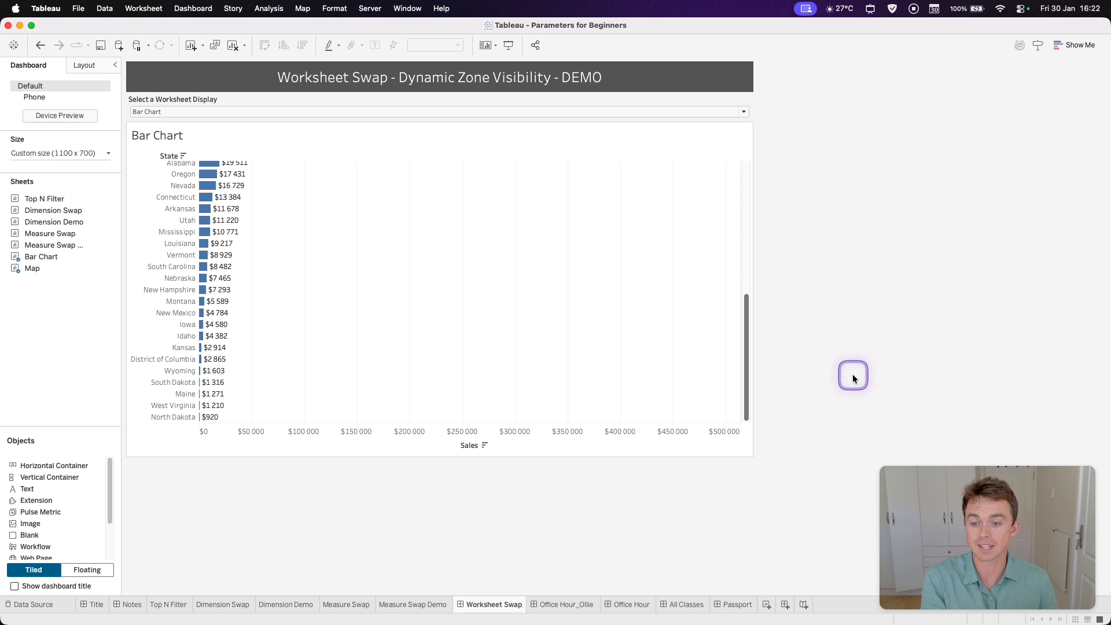
scroll(406, 347, up, 10)
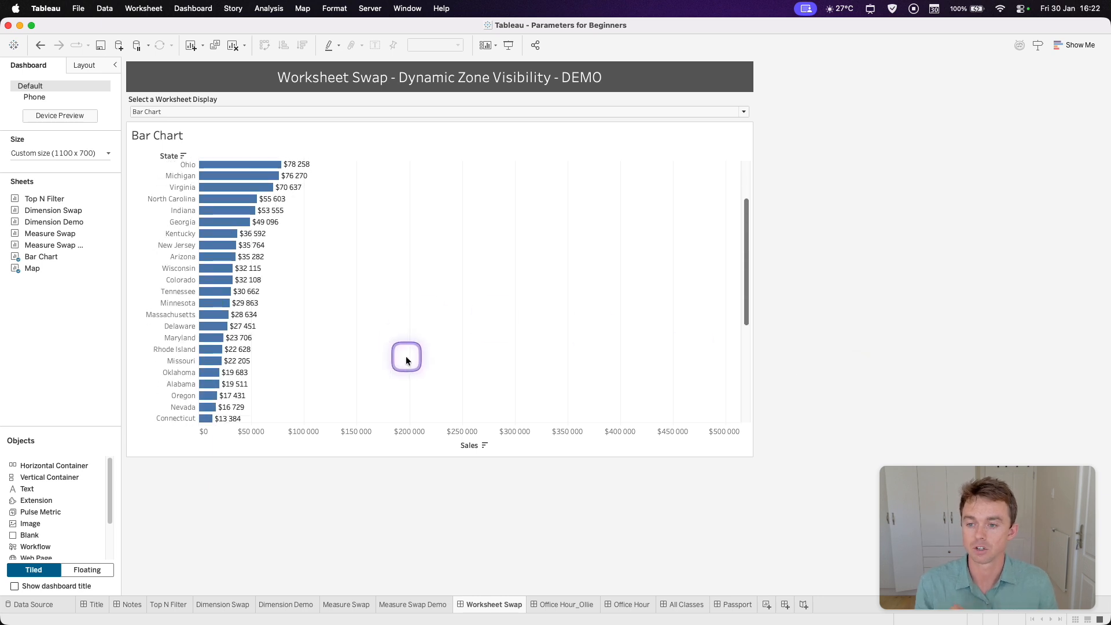
- Test the worksheet swap by alternating the Select a Worksheet Display parameter between Map and Bar Chart, ending on Map
click(343, 110)
click(346, 129)
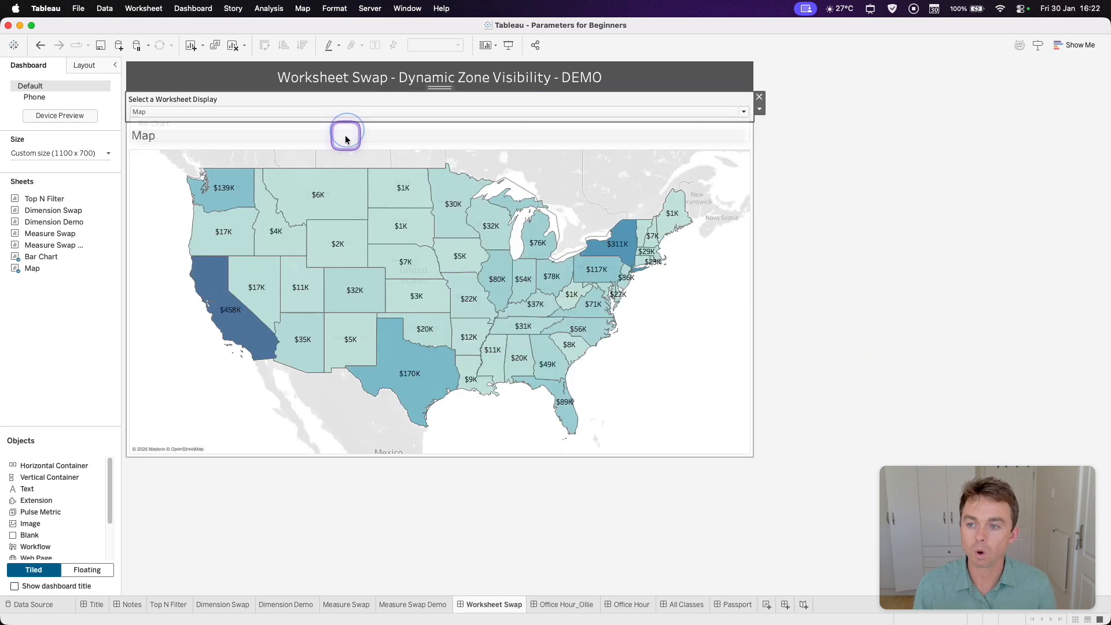
click(428, 111)
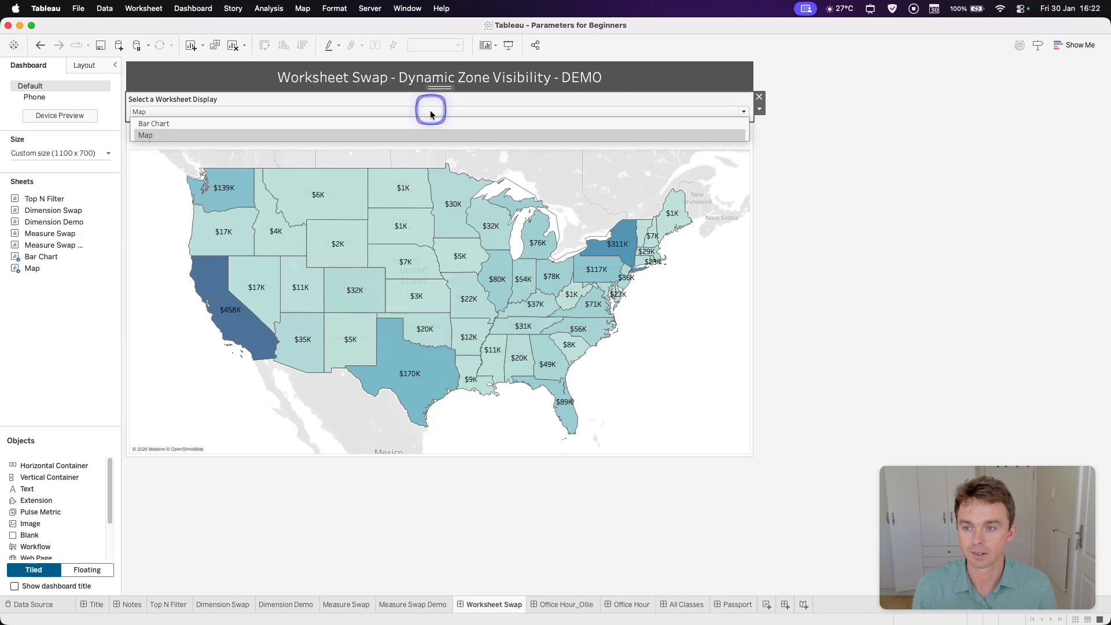
click(428, 123)
click(435, 110)
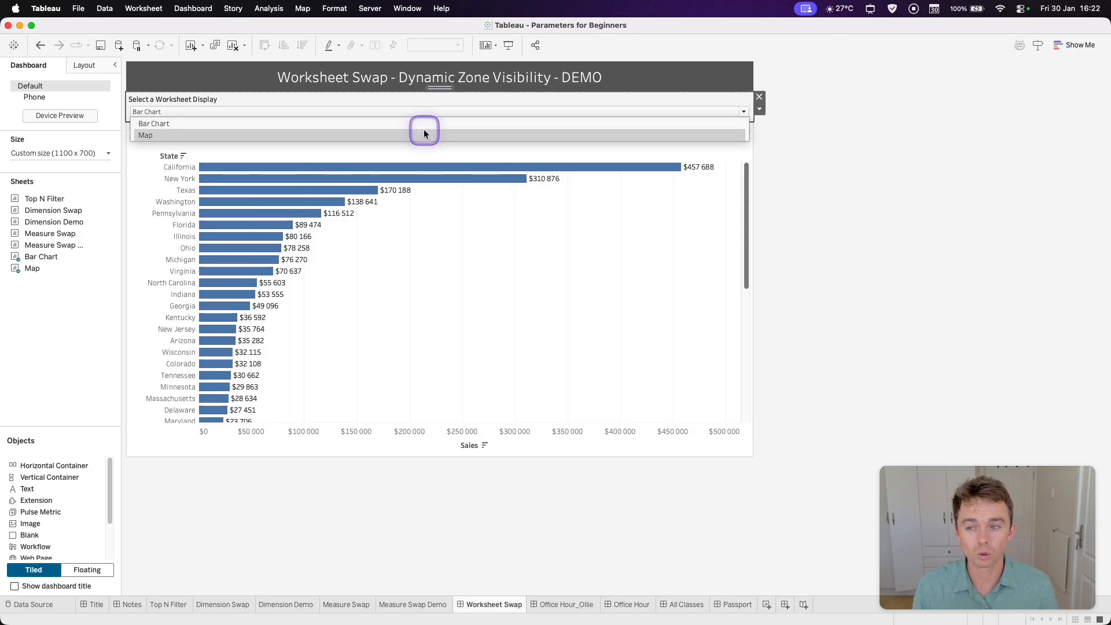
click(424, 133)
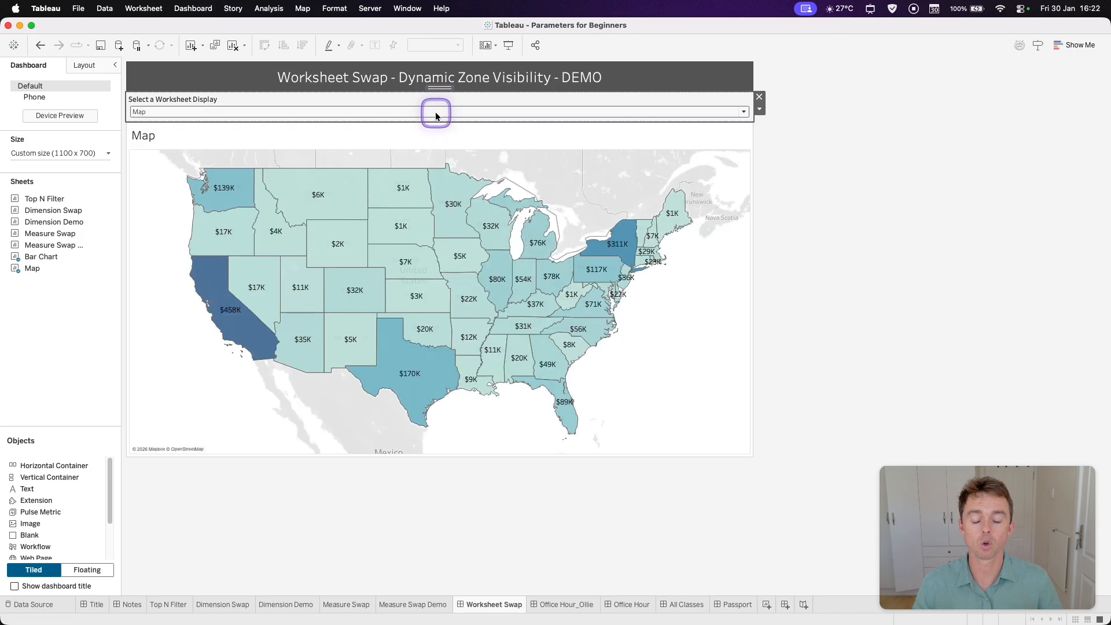
click(435, 112)
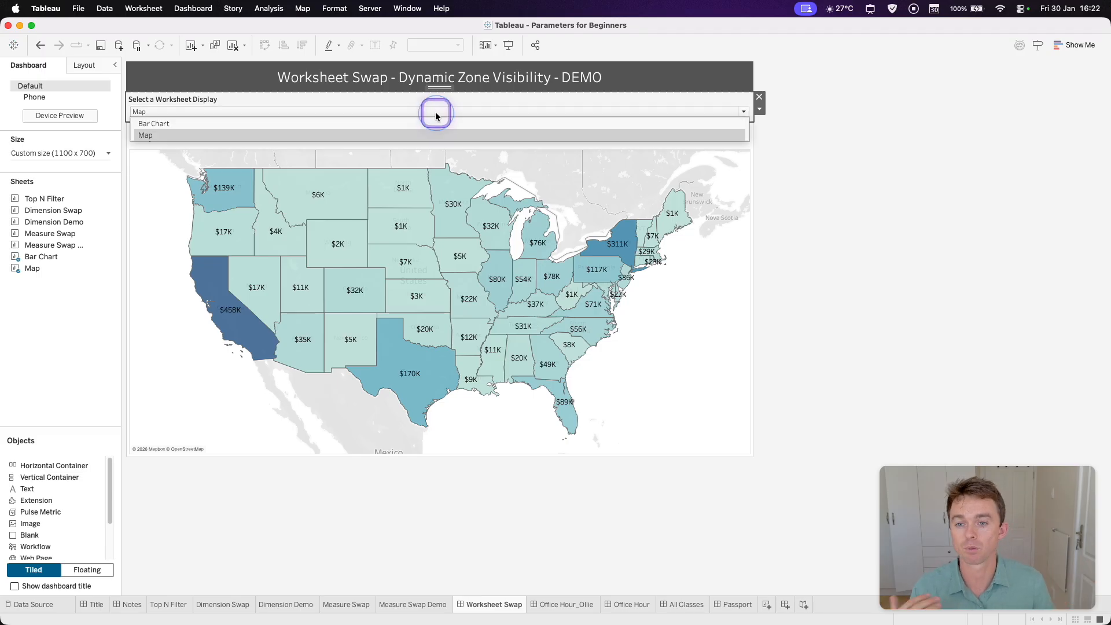
click(439, 124)
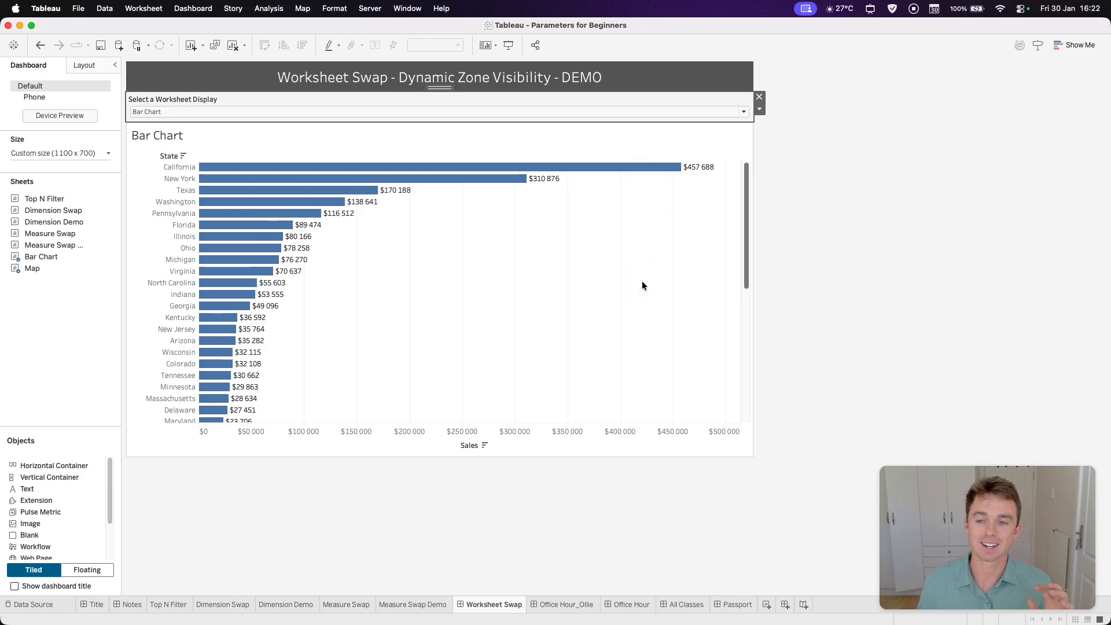
click(431, 112)
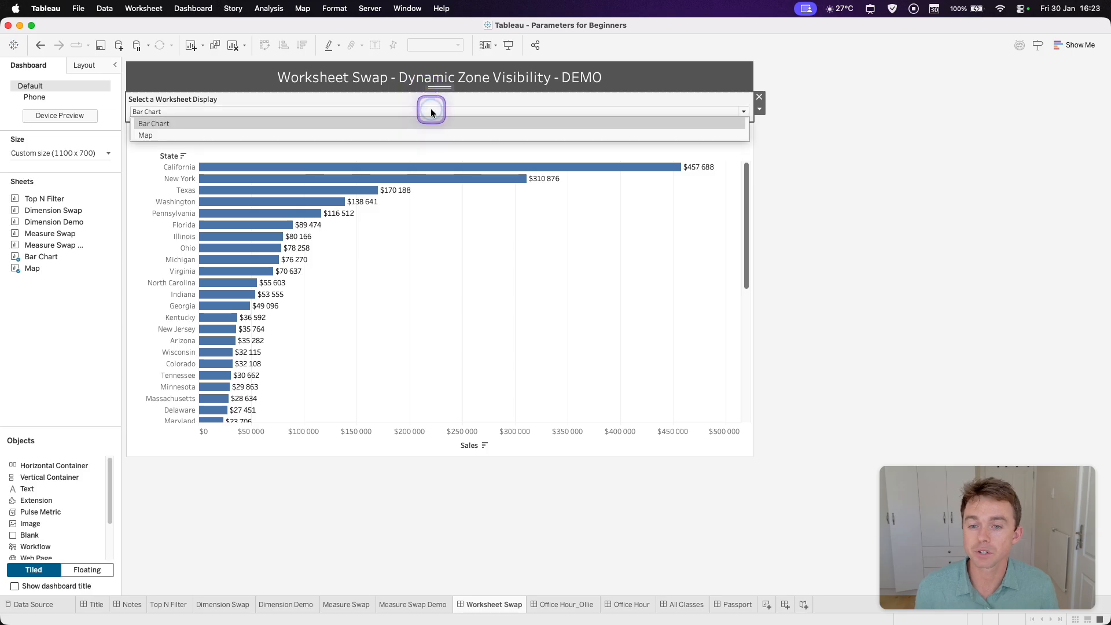
click(403, 136)
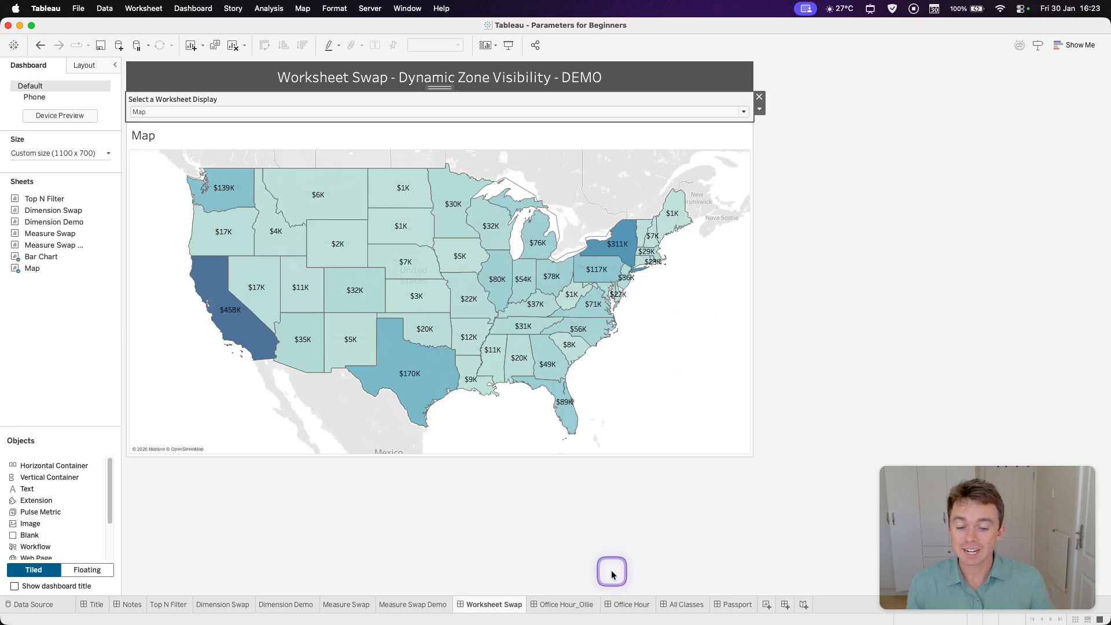
- View the two office hour dashboards, the All Classes dashboard and the Passport dashboard in turn
click(583, 605)
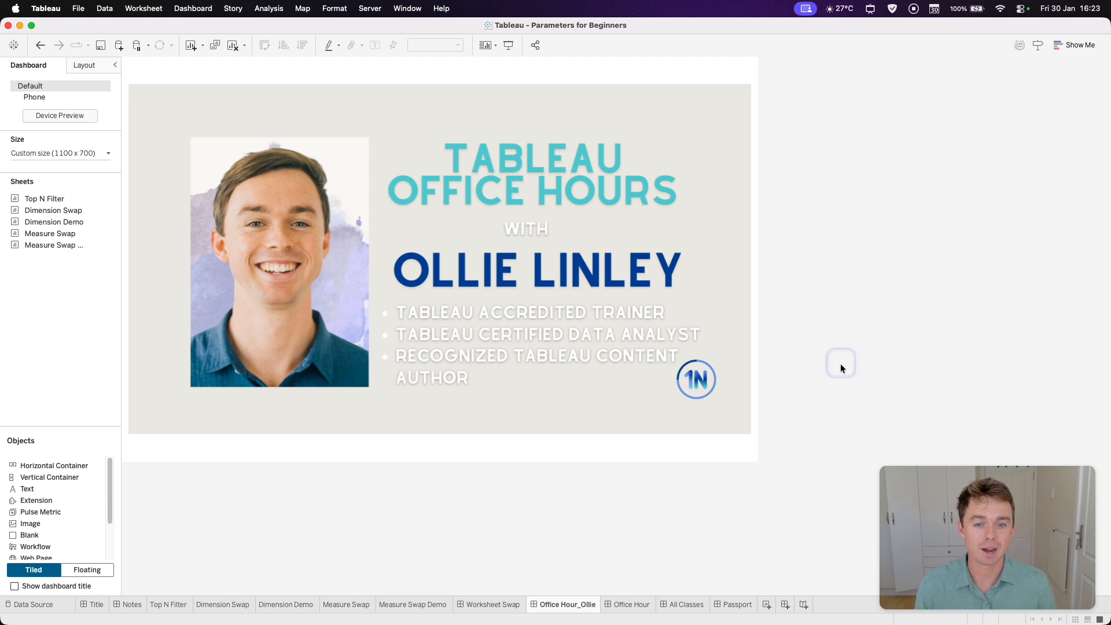
click(642, 604)
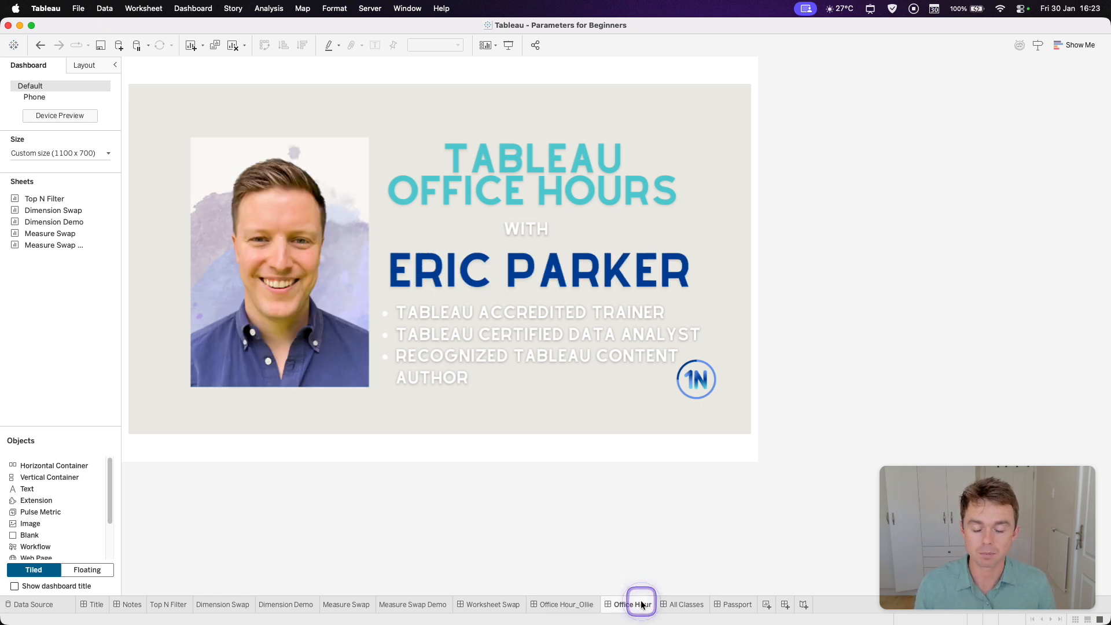
click(677, 605)
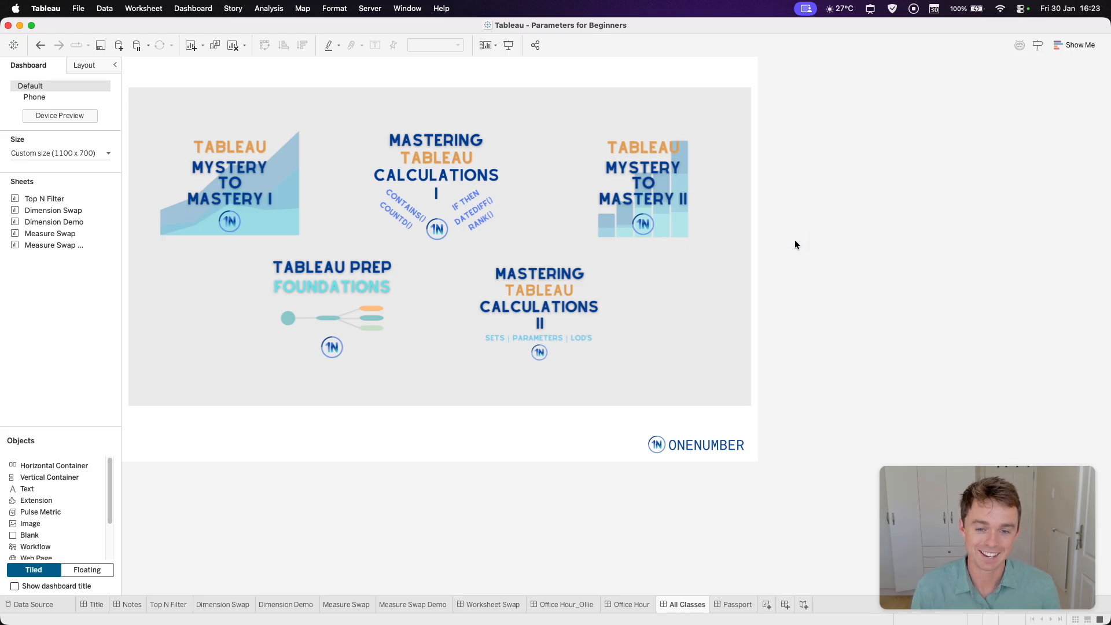
click(733, 604)
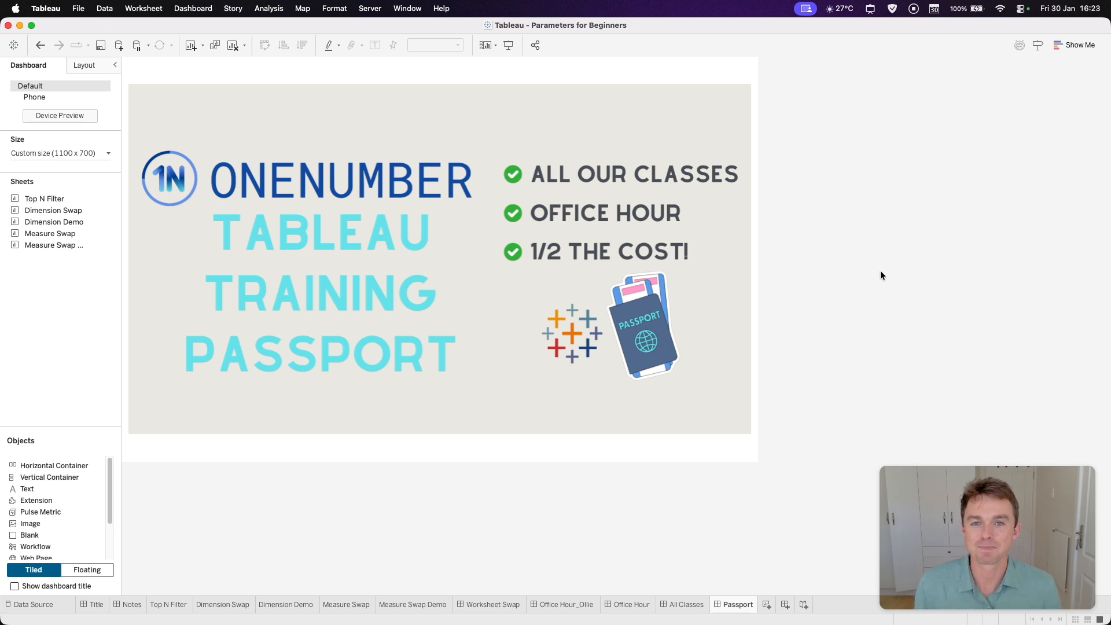
click(927, 462)
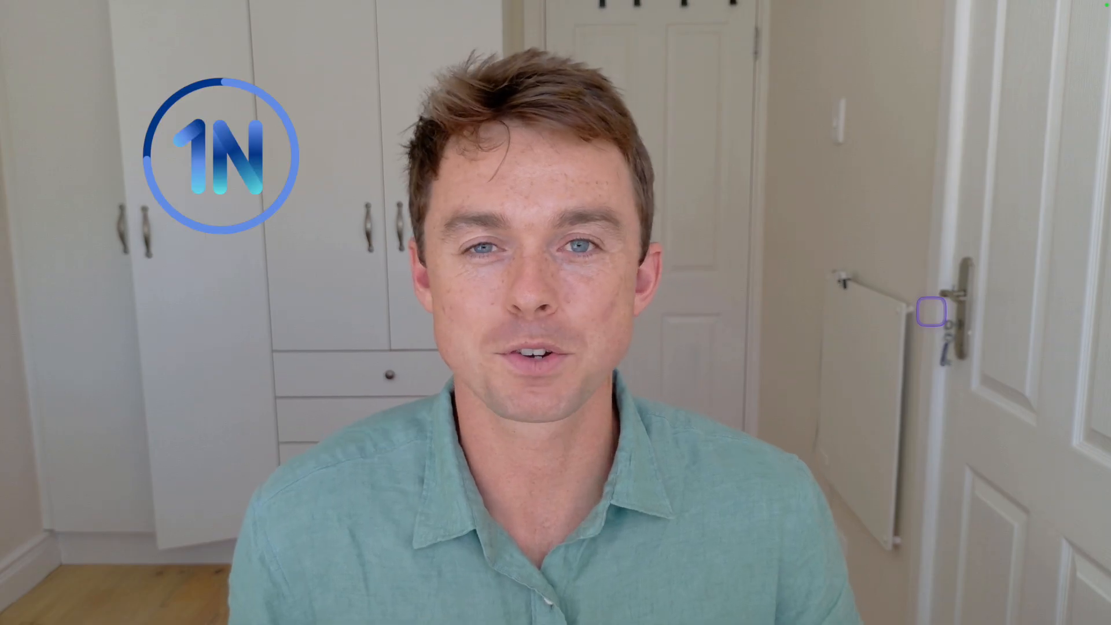